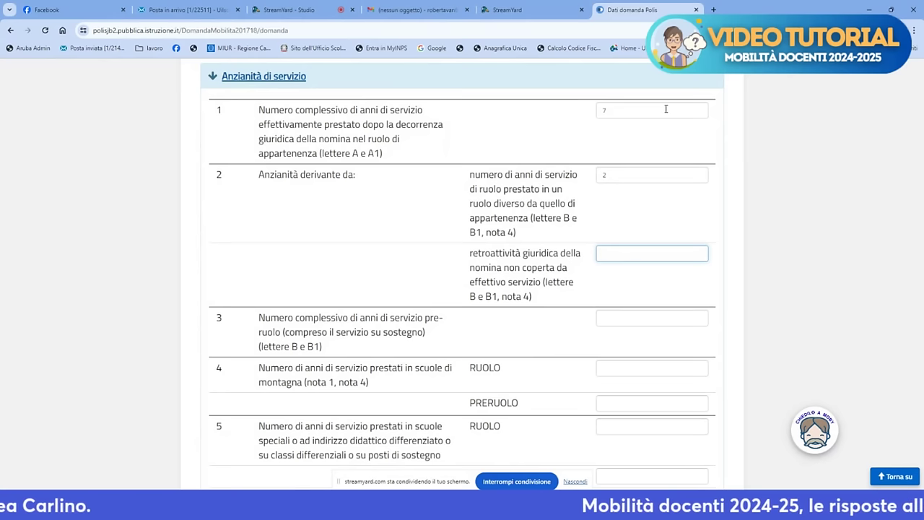
Set item 1, the total years of service actually performed in the current role after the legal appointment date, to 8.
{"action": "left_click", "coordinate": [618, 109]}
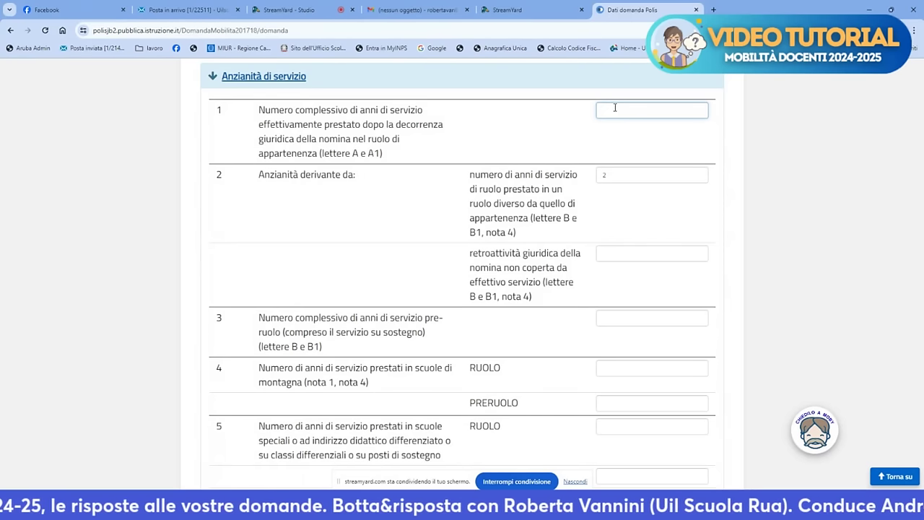
{"action": "type", "text": "6"}
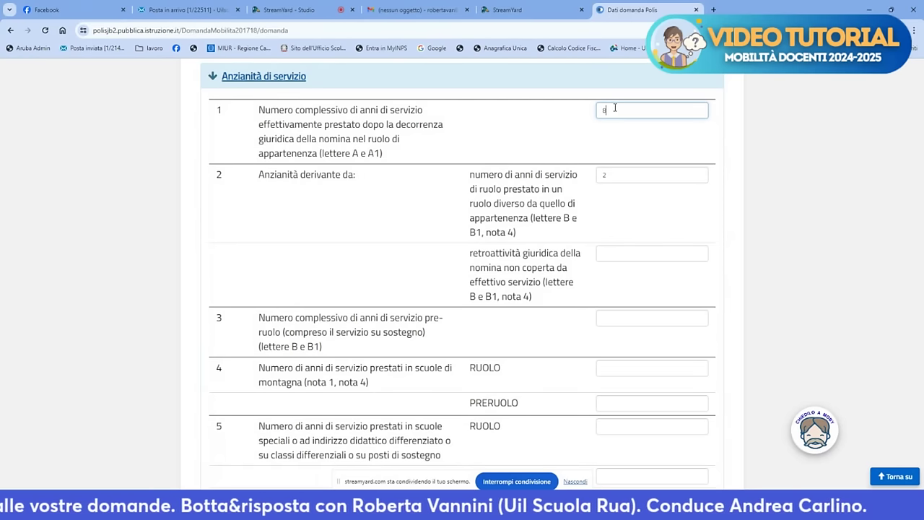
{"action": "left_click", "coordinate": [623, 146]}
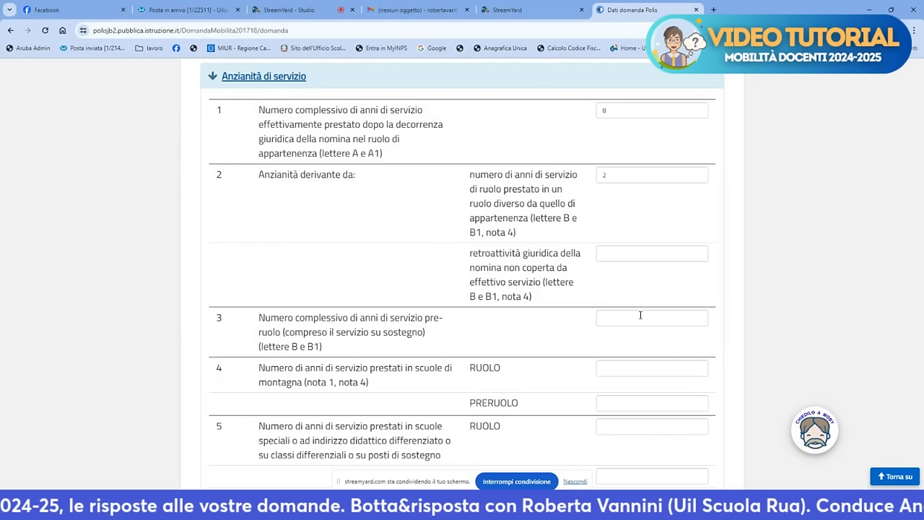
Enter 5 in item 6 as the years of tenured service without interruption at the home school (lettera C).
{"action": "left_click", "coordinate": [639, 317]}
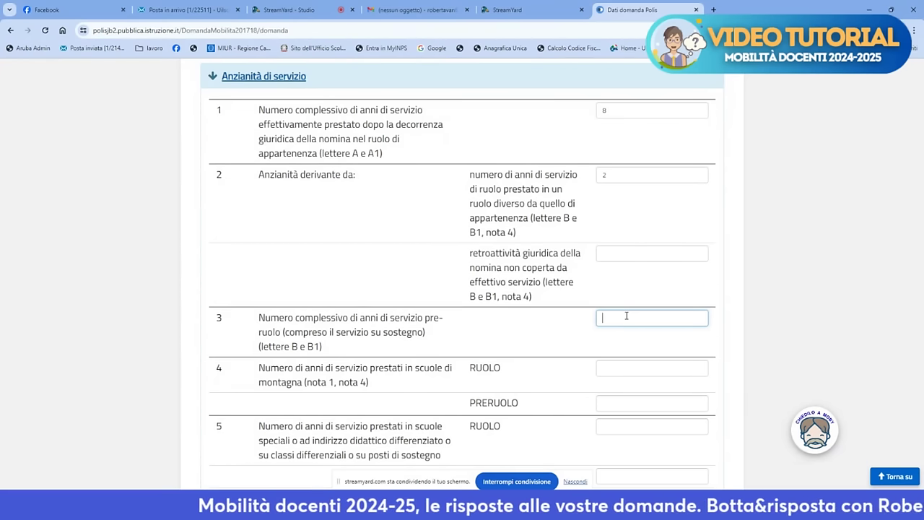
{"action": "scroll", "coordinate": [627, 316], "scroll_direction": "down", "scroll_amount": 2}
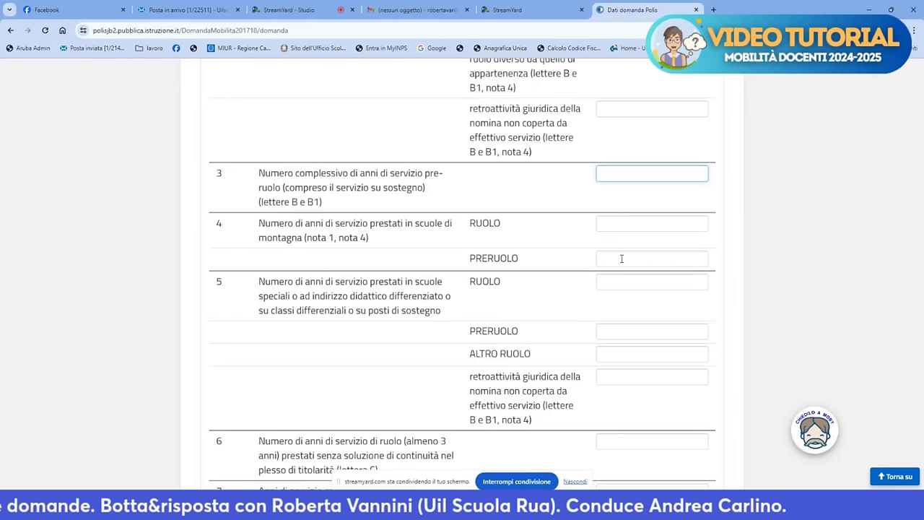
{"action": "scroll", "coordinate": [537, 268], "scroll_direction": "down", "scroll_amount": 2}
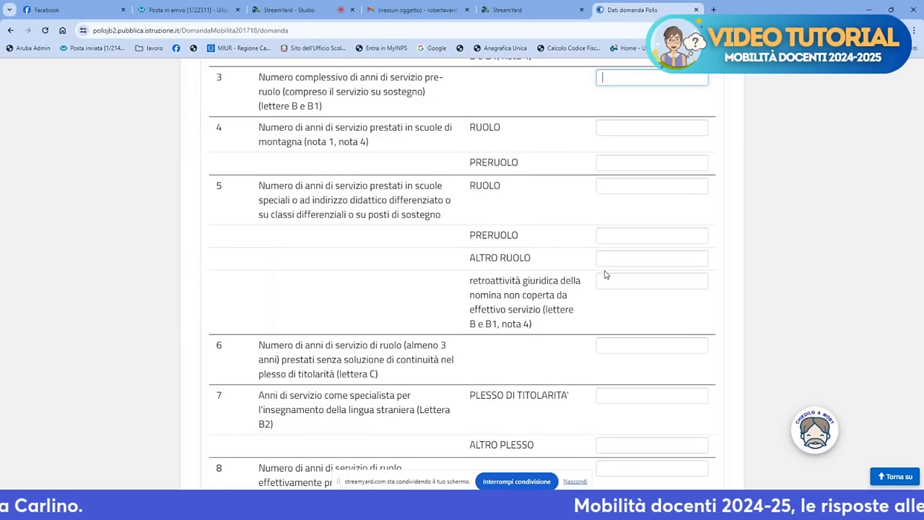
{"action": "scroll", "coordinate": [607, 268], "scroll_direction": "down", "scroll_amount": 2}
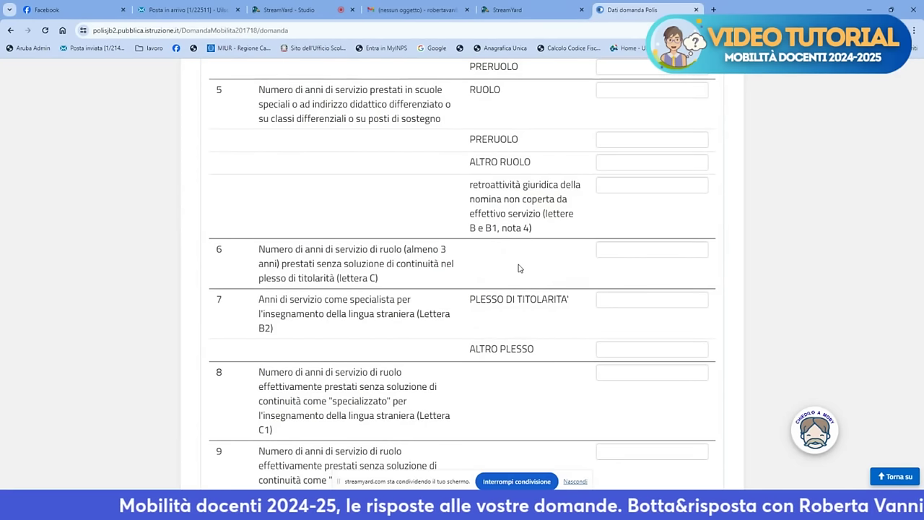
{"action": "left_click", "coordinate": [606, 254]}
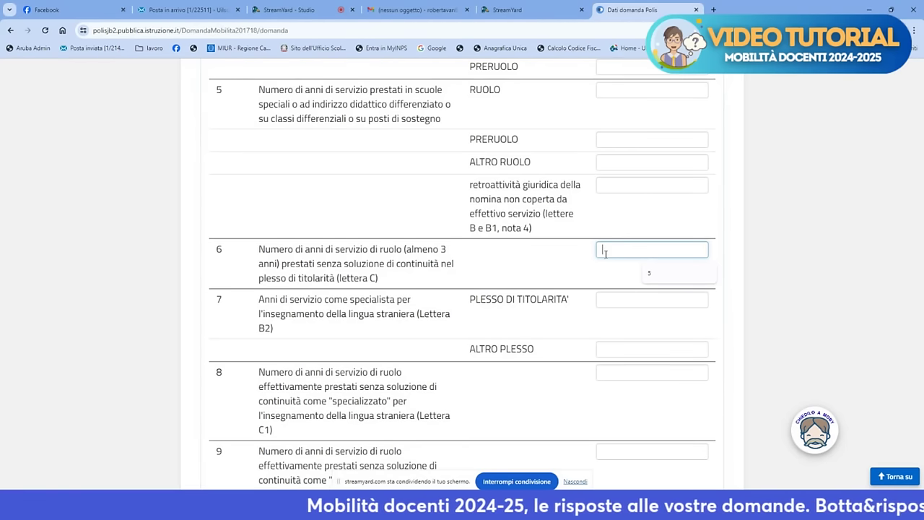
{"action": "type", "text": "5"}
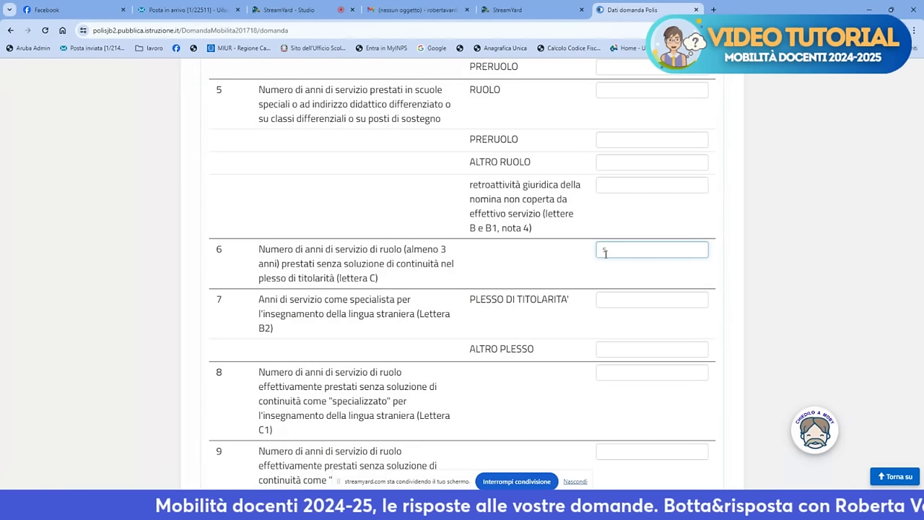
{"action": "left_click", "coordinate": [528, 281]}
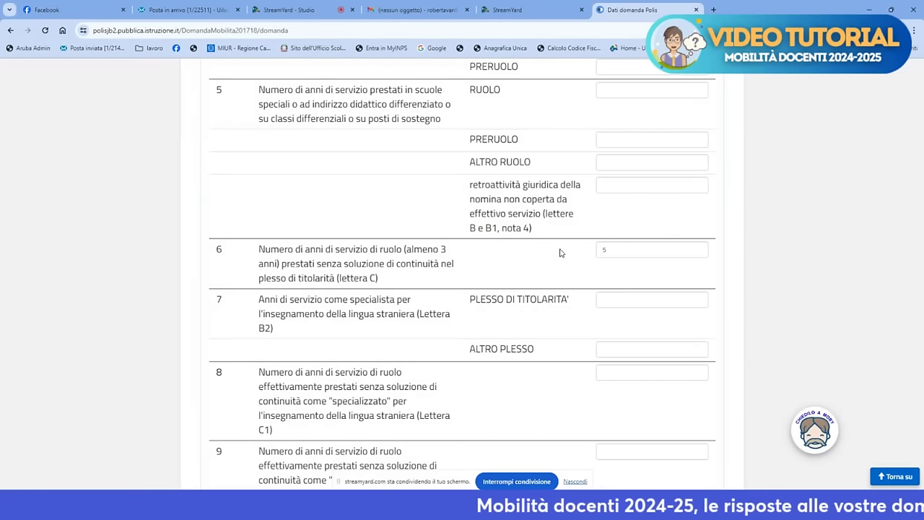
Set the additional score in item 10, Punteggio aggiuntivo (lettera D), to SI.
{"action": "scroll", "coordinate": [562, 253], "scroll_direction": "up", "scroll_amount": 4}
{"action": "scroll", "coordinate": [560, 253], "scroll_direction": "up", "scroll_amount": 3}
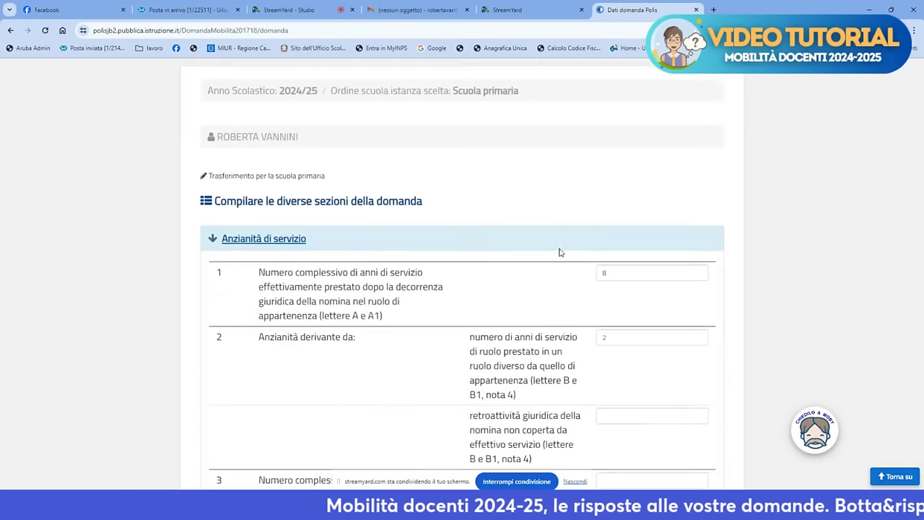
{"action": "scroll", "coordinate": [561, 260], "scroll_direction": "down", "scroll_amount": 4}
{"action": "scroll", "coordinate": [562, 268], "scroll_direction": "down", "scroll_amount": 6}
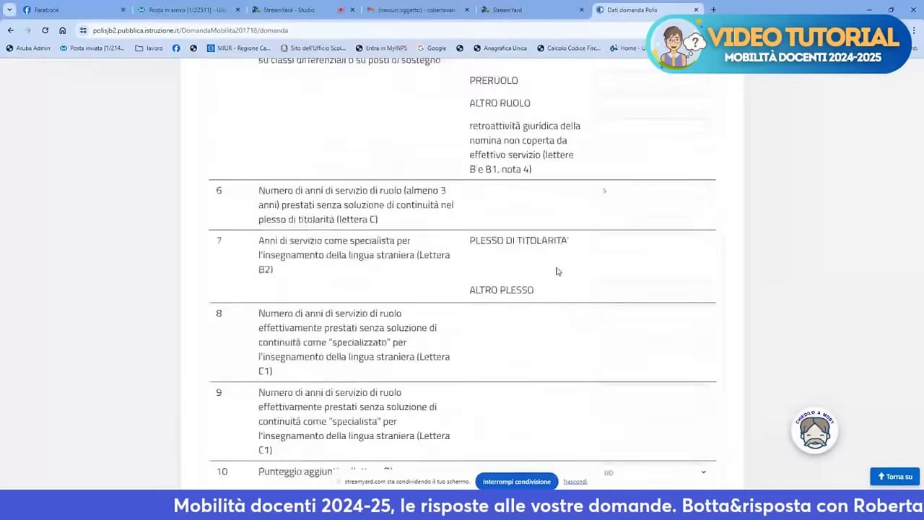
{"action": "scroll", "coordinate": [571, 238], "scroll_direction": "up", "scroll_amount": 2}
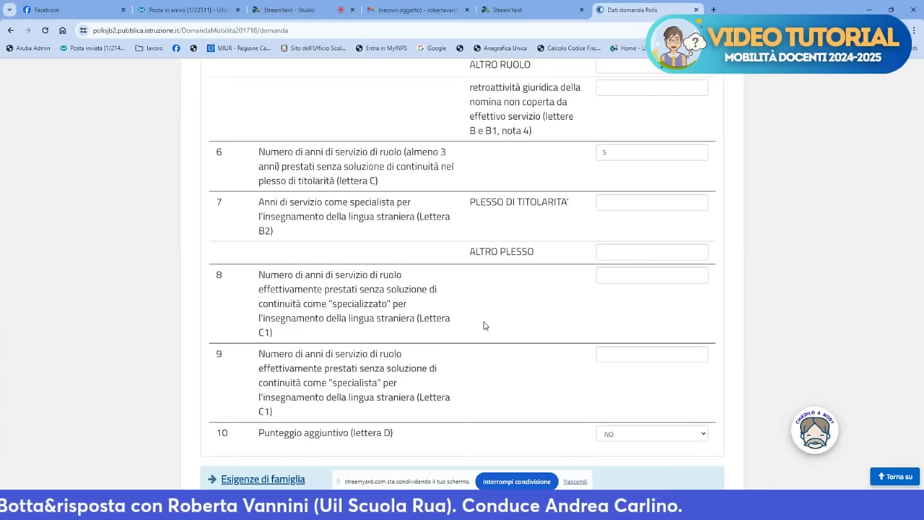
{"action": "scroll", "coordinate": [409, 240], "scroll_direction": "down", "scroll_amount": 1}
{"action": "scroll", "coordinate": [409, 239], "scroll_direction": "down", "scroll_amount": 1}
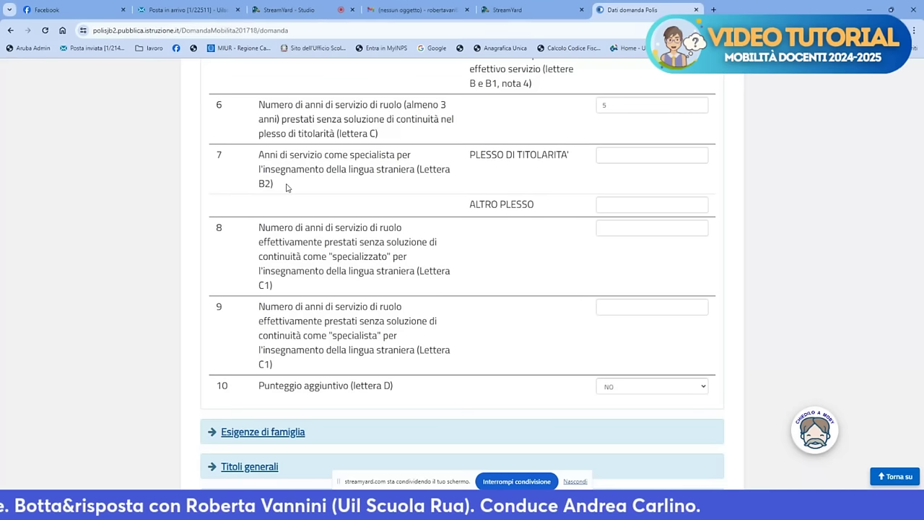
{"action": "scroll", "coordinate": [259, 233], "scroll_direction": "down", "scroll_amount": 1}
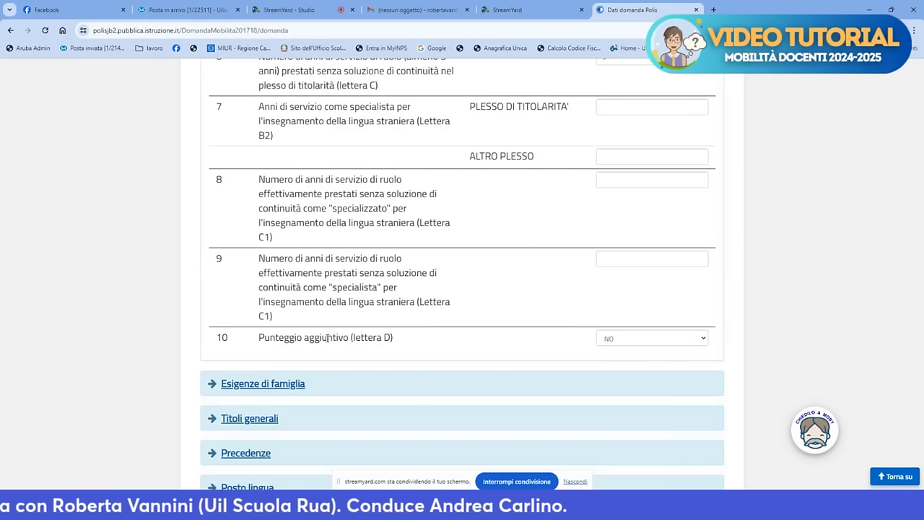
{"action": "left_click", "coordinate": [704, 339]}
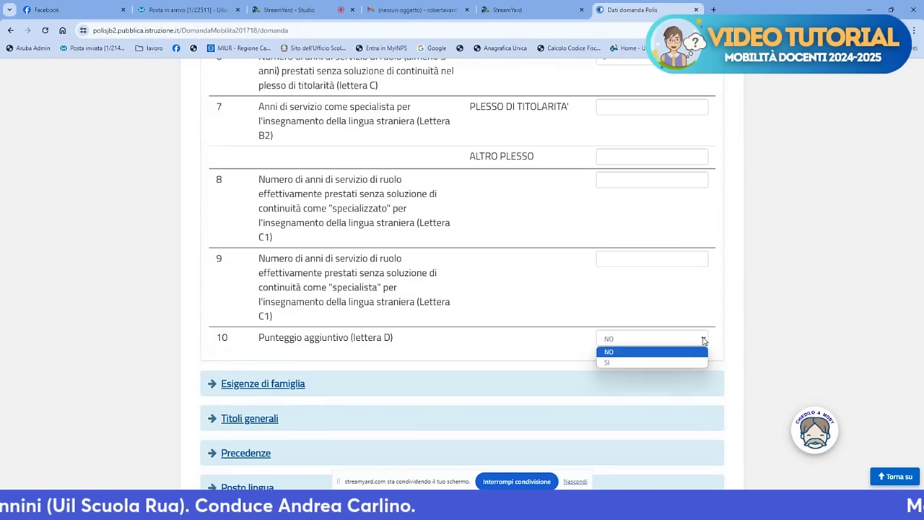
{"action": "left_click", "coordinate": [681, 363]}
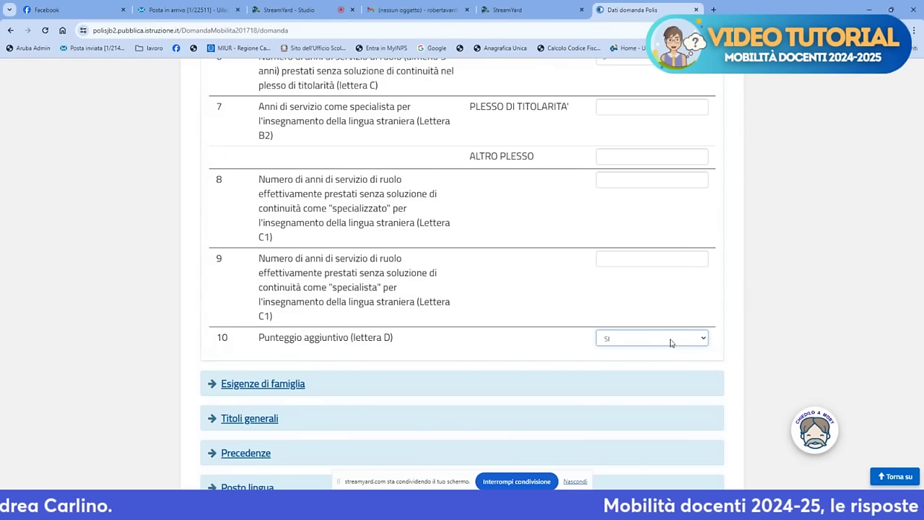
Review the entries in the Anzianità di servizio section, from the years of service down to the additional score.
{"action": "scroll", "coordinate": [682, 338], "scroll_direction": "up", "scroll_amount": 2}
{"action": "scroll", "coordinate": [661, 325], "scroll_direction": "up", "scroll_amount": 5}
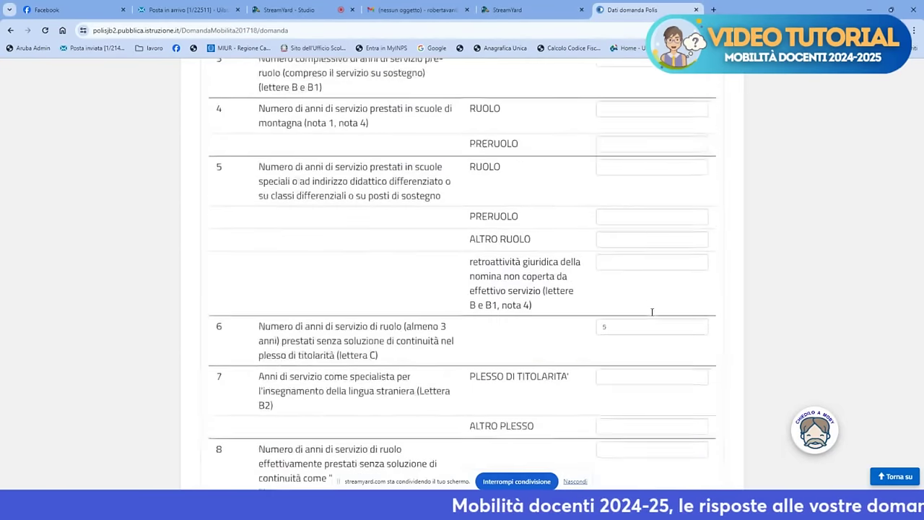
{"action": "scroll", "coordinate": [608, 239], "scroll_direction": "down", "scroll_amount": 2}
{"action": "scroll", "coordinate": [605, 239], "scroll_direction": "down", "scroll_amount": 5}
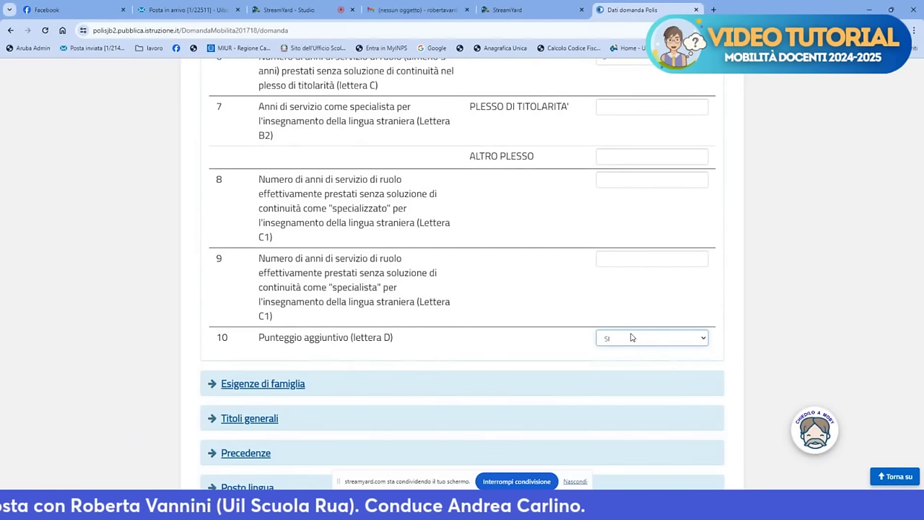
{"action": "scroll", "coordinate": [630, 338], "scroll_direction": "down", "scroll_amount": 3}
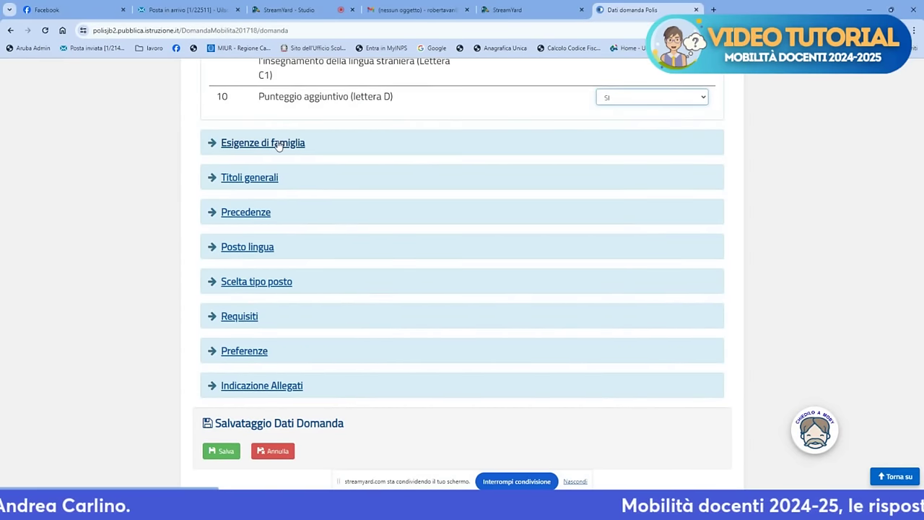
{"action": "scroll", "coordinate": [279, 145], "scroll_direction": "up", "scroll_amount": 4}
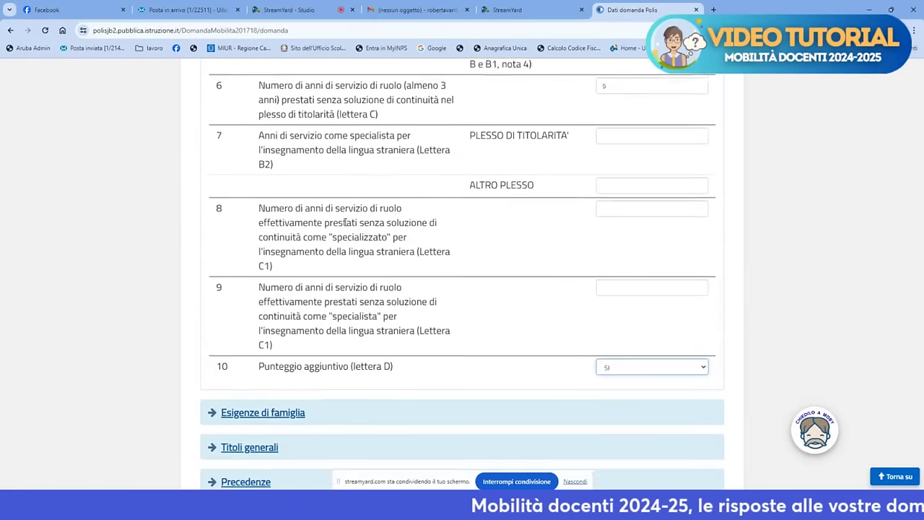
{"action": "scroll", "coordinate": [340, 240], "scroll_direction": "up", "scroll_amount": 6}
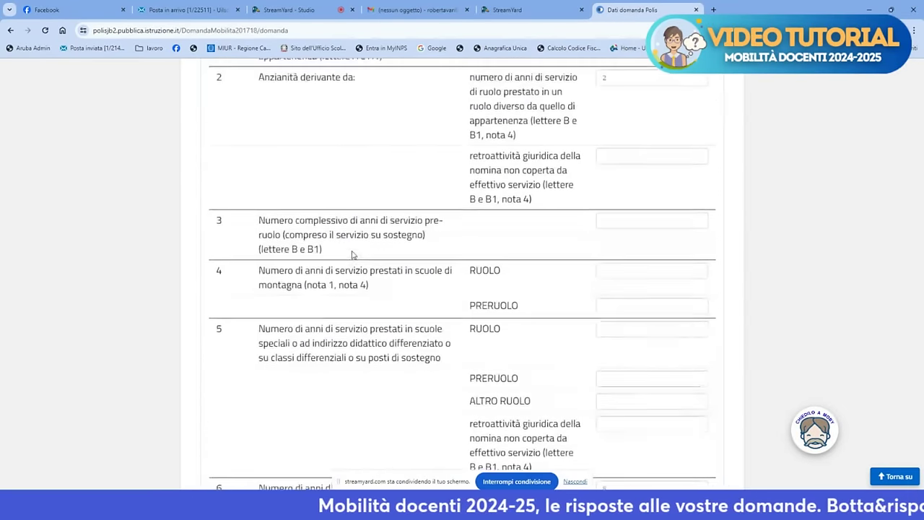
{"action": "scroll", "coordinate": [355, 254], "scroll_direction": "up", "scroll_amount": 1}
{"action": "scroll", "coordinate": [216, 253], "scroll_direction": "down", "scroll_amount": 1}
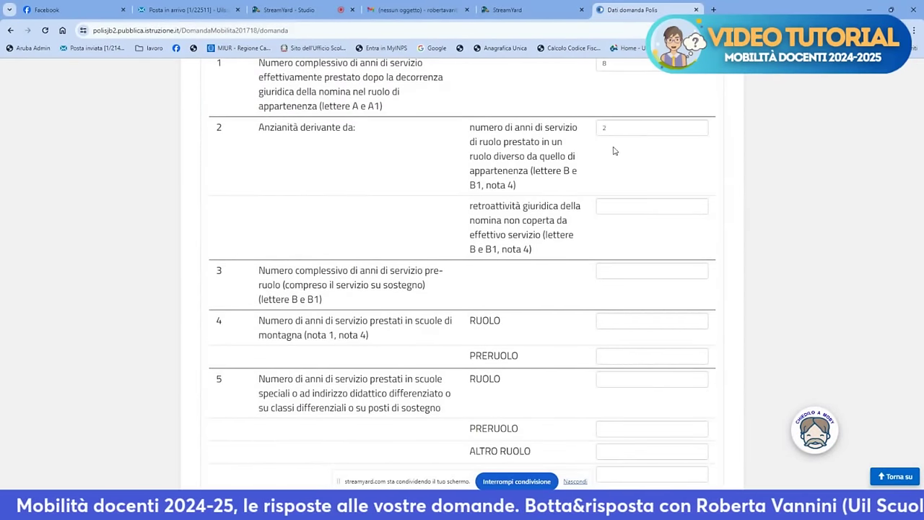
{"action": "scroll", "coordinate": [599, 148], "scroll_direction": "down", "scroll_amount": 5}
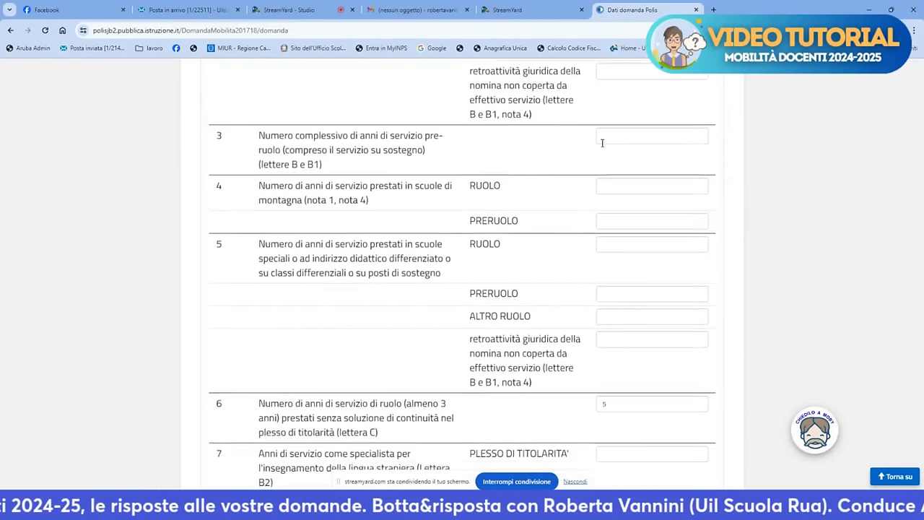
{"action": "scroll", "coordinate": [599, 151], "scroll_direction": "down", "scroll_amount": 2}
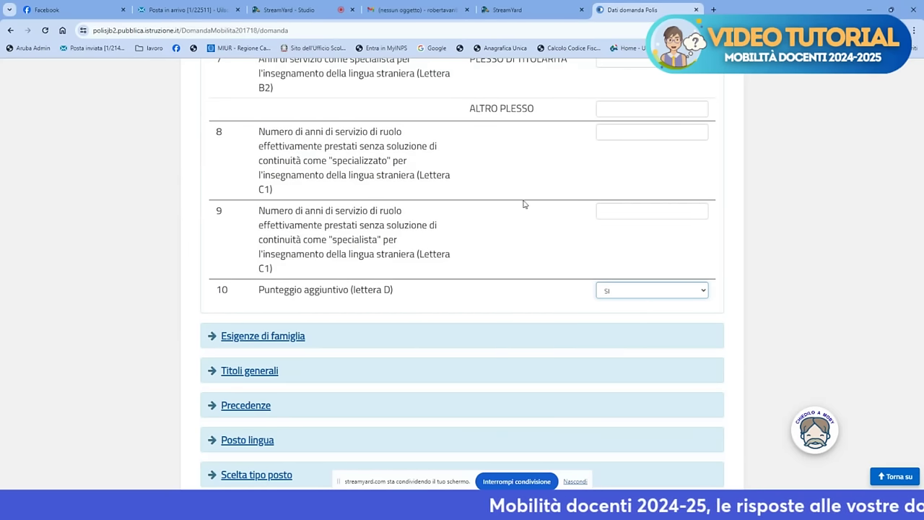
Expand the Esigenze di famiglia section and examine the family reunification and children items 11 to 14.
{"action": "left_click", "coordinate": [295, 339]}
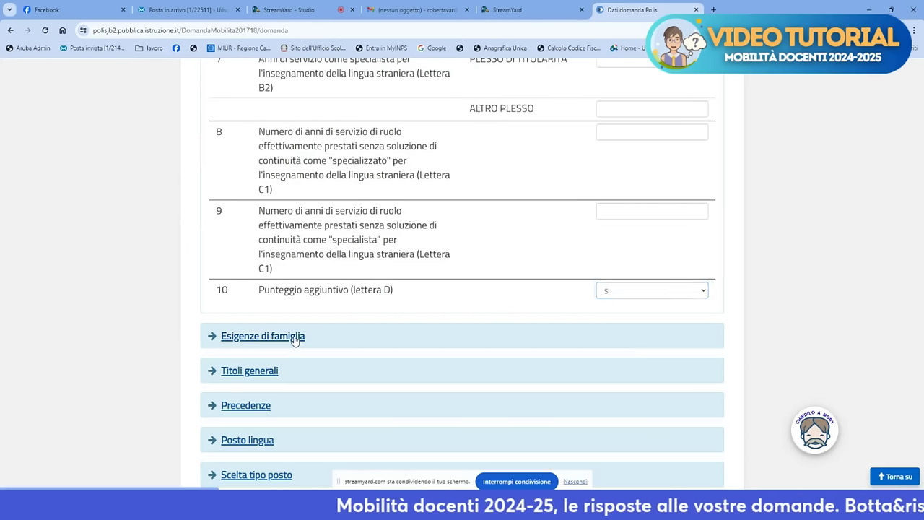
{"action": "scroll", "coordinate": [294, 339], "scroll_direction": "down", "scroll_amount": 2}
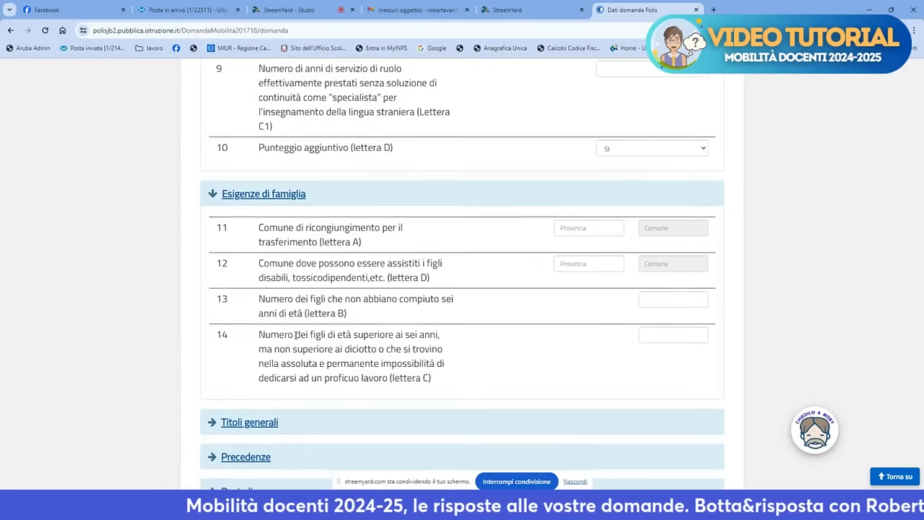
{"action": "scroll", "coordinate": [296, 334], "scroll_direction": "down", "scroll_amount": 1}
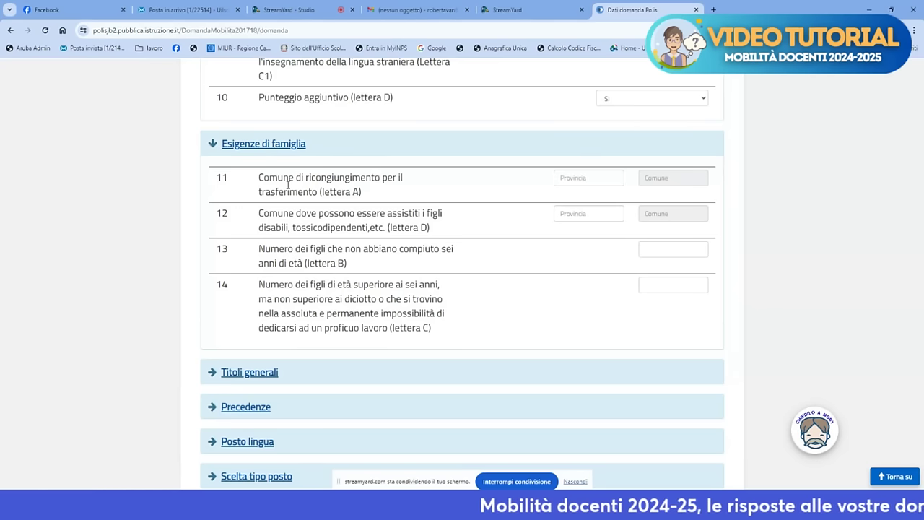
Expand the Titoli generali section to display the qualification items starting from item 15.
{"action": "scroll", "coordinate": [288, 186], "scroll_direction": "down", "scroll_amount": 3}
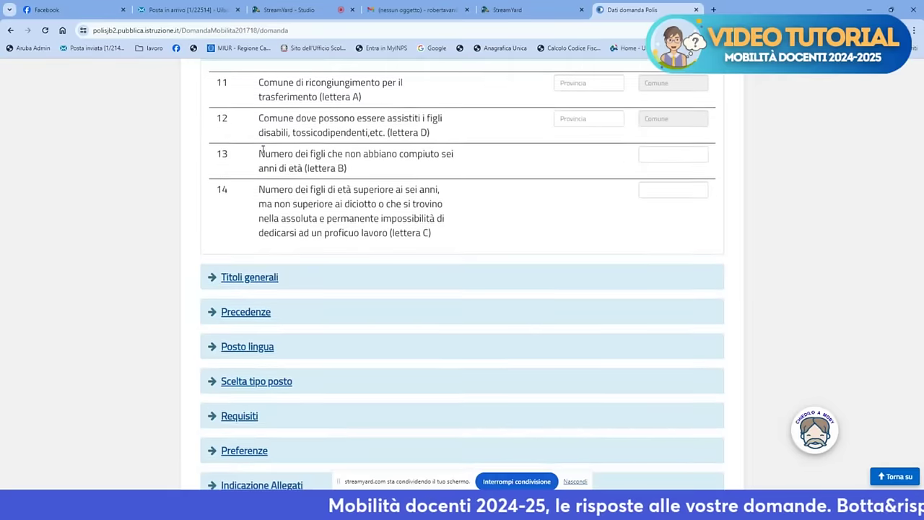
{"action": "left_click", "coordinate": [246, 185]}
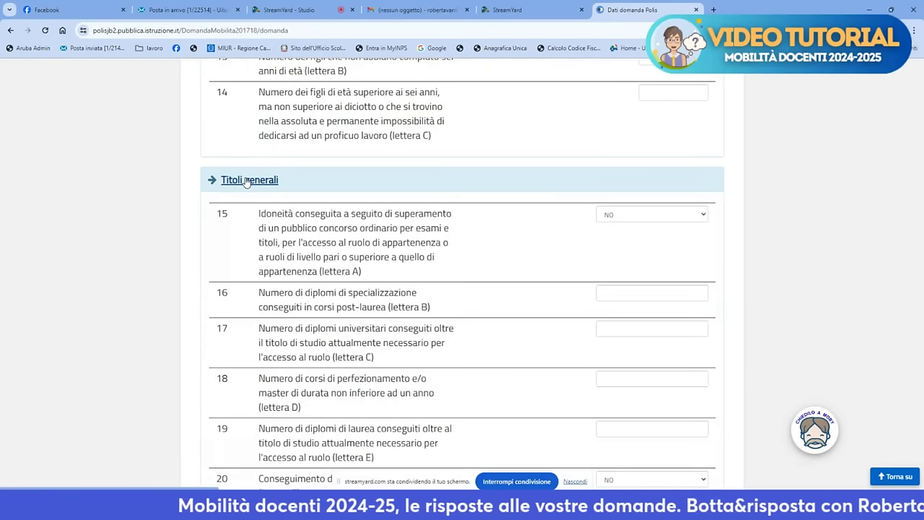
{"action": "scroll", "coordinate": [257, 190], "scroll_direction": "down", "scroll_amount": 2}
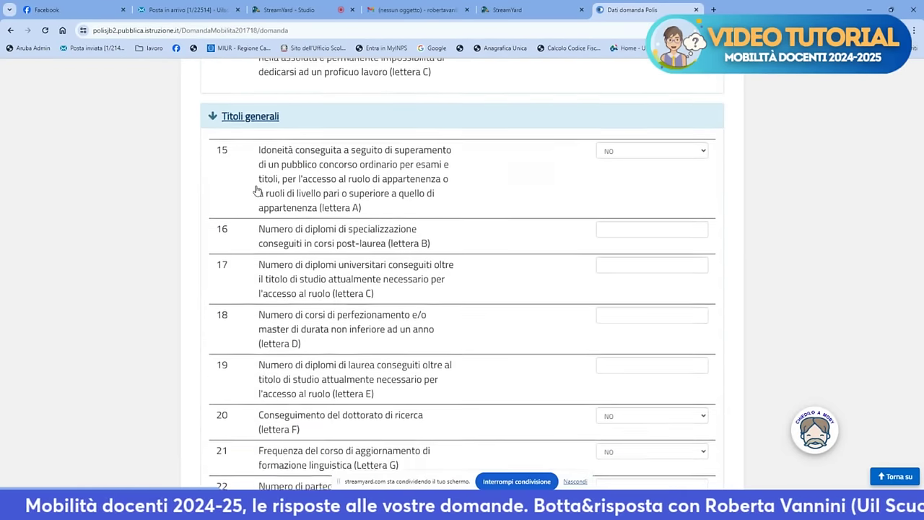
{"action": "scroll", "coordinate": [257, 191], "scroll_direction": "down", "scroll_amount": 1}
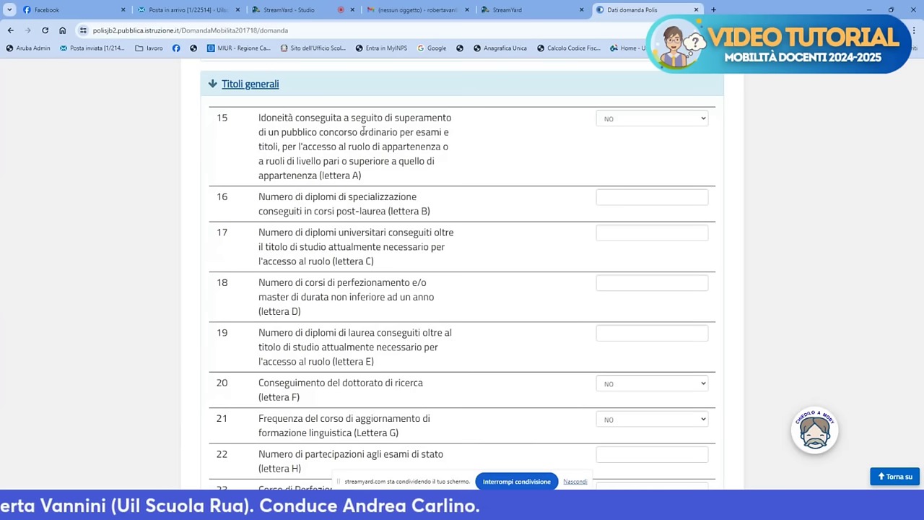
Set the ordinary public competition eligibility in item 15 to SI and the additional university diplomas in item 17 to 1.
{"action": "left_click", "coordinate": [705, 121]}
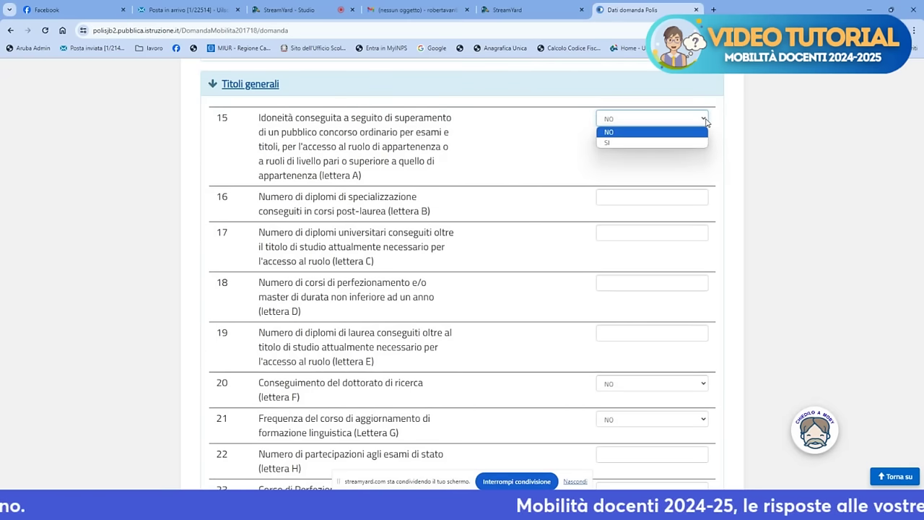
{"action": "left_click", "coordinate": [670, 143]}
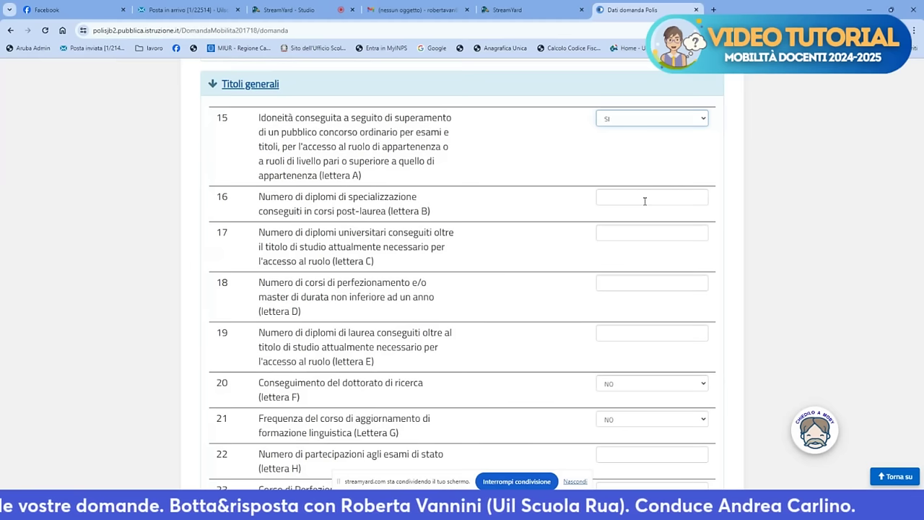
{"action": "left_click", "coordinate": [647, 232]}
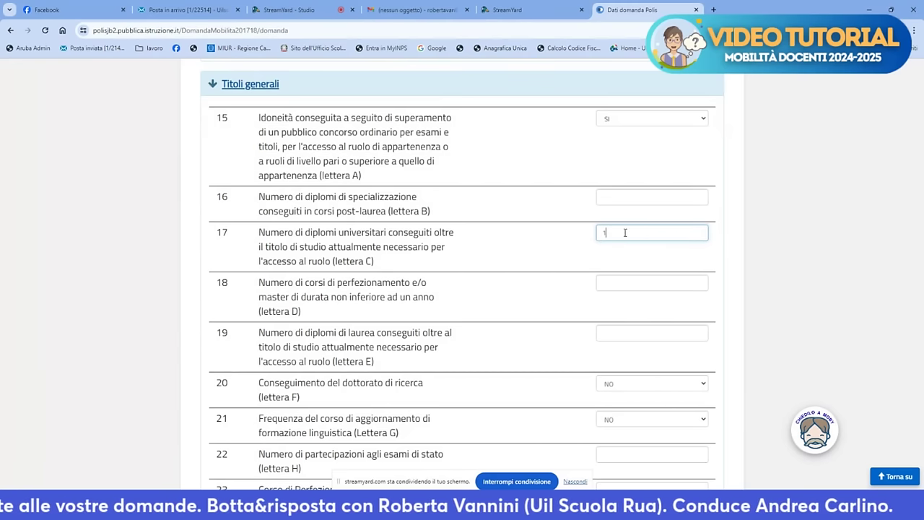
Clear the number of additional university diplomas in item 17 and set the specialization courses or masters in item 18 to 2.
{"action": "left_click", "coordinate": [598, 257]}
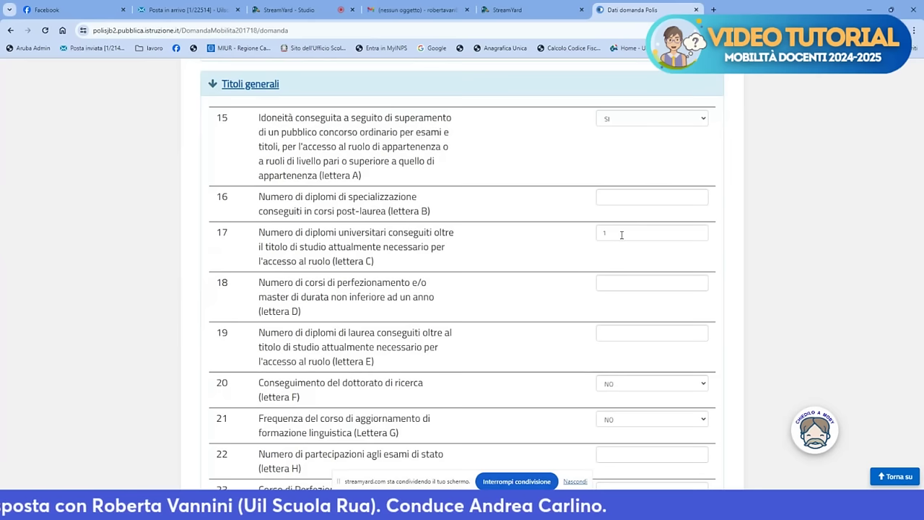
{"action": "left_click", "coordinate": [622, 234]}
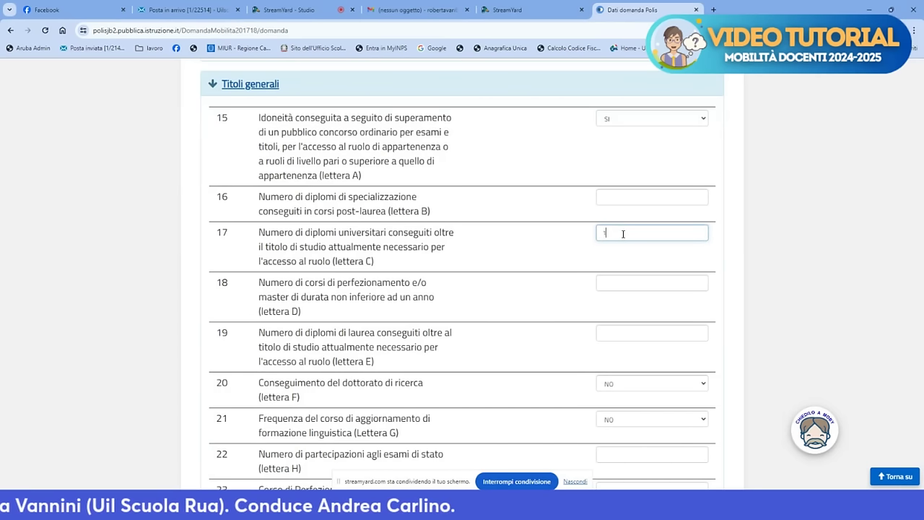
{"action": "key", "text": "BackSpace"}
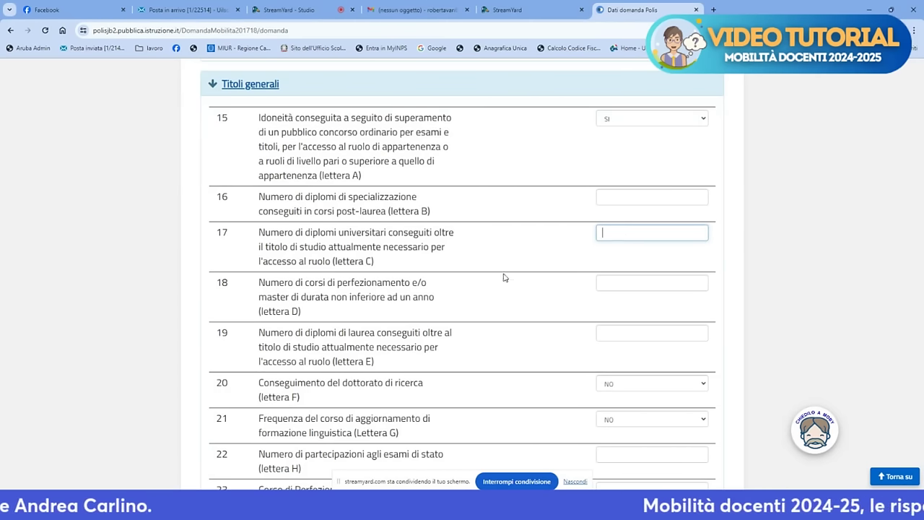
{"action": "left_click", "coordinate": [422, 296]}
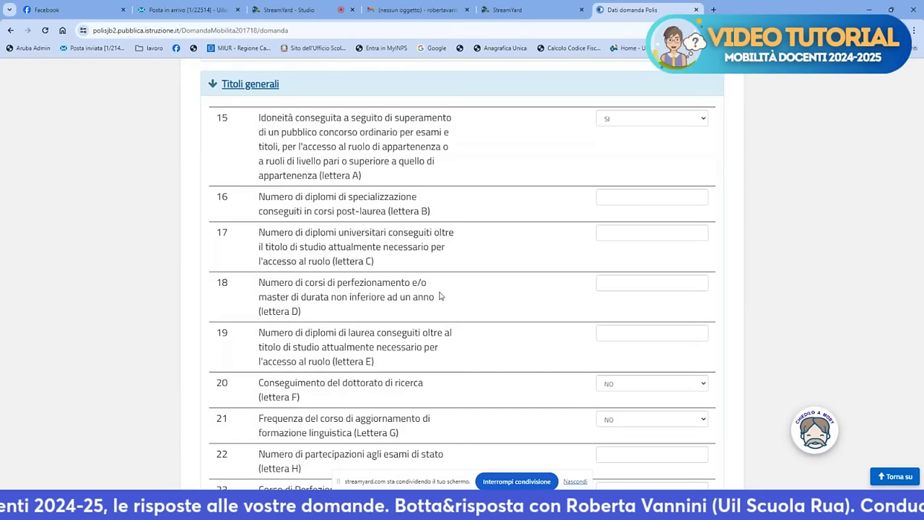
{"action": "left_click", "coordinate": [641, 284]}
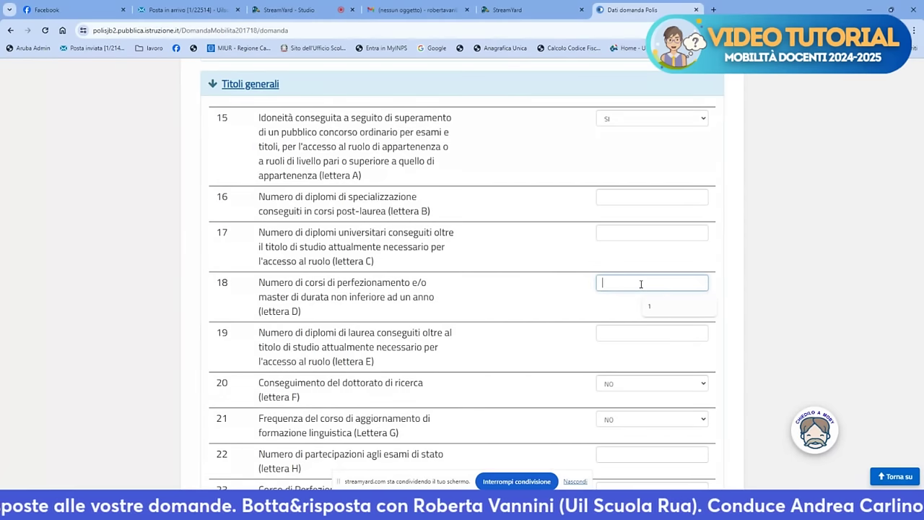
{"action": "type", "text": "1"}
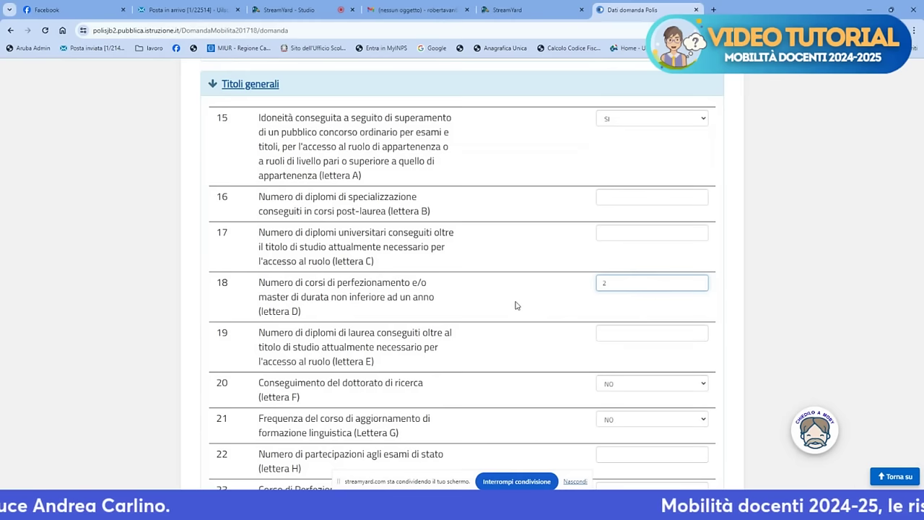
Set the additional degrees in item 19 to 1 and the language training course attendance in item 21 to SI.
{"action": "scroll", "coordinate": [516, 305], "scroll_direction": "down", "scroll_amount": 1}
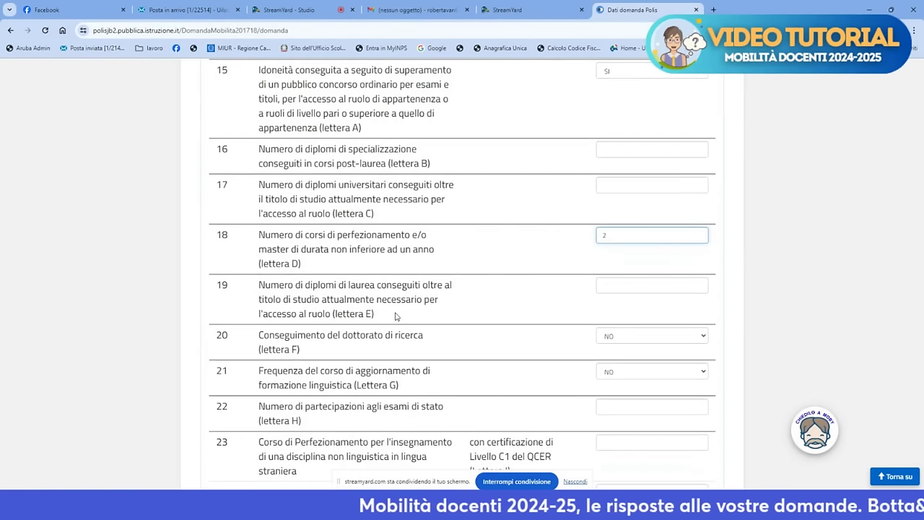
{"action": "left_click", "coordinate": [625, 287]}
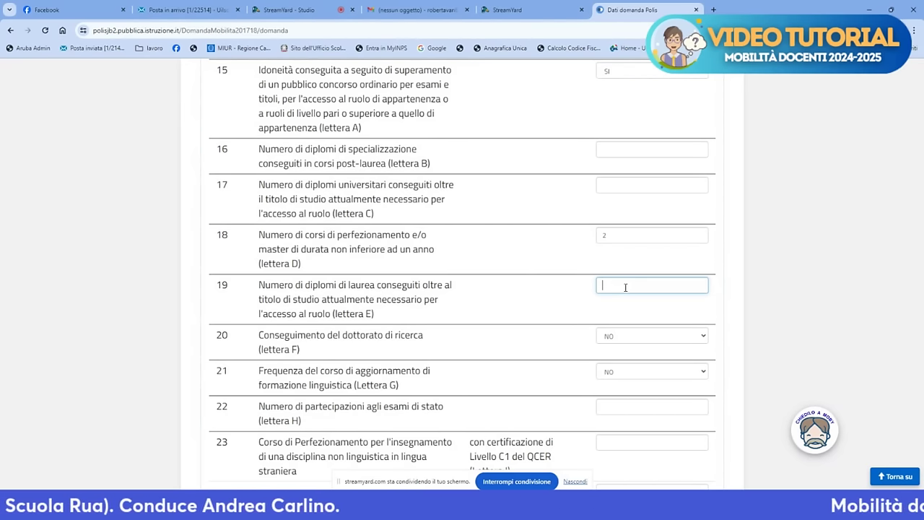
{"action": "type", "text": "1"}
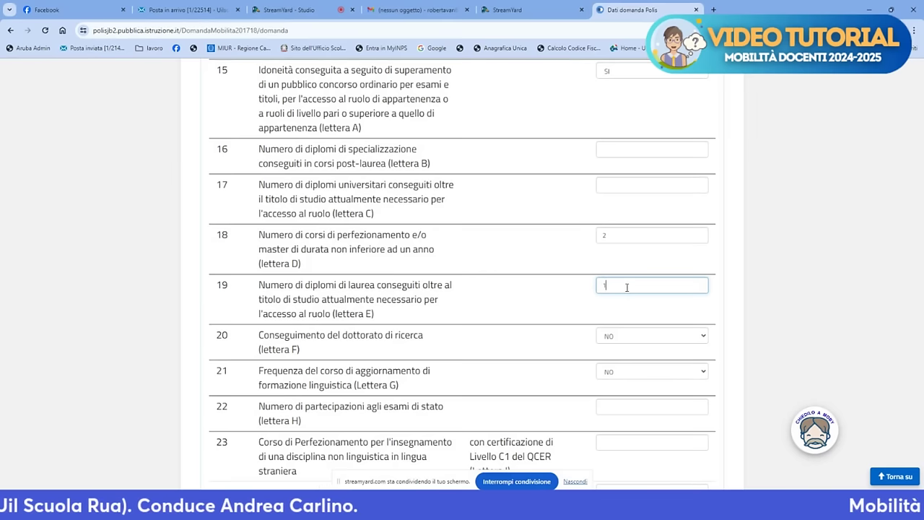
{"action": "scroll", "coordinate": [408, 354], "scroll_direction": "down", "scroll_amount": 1}
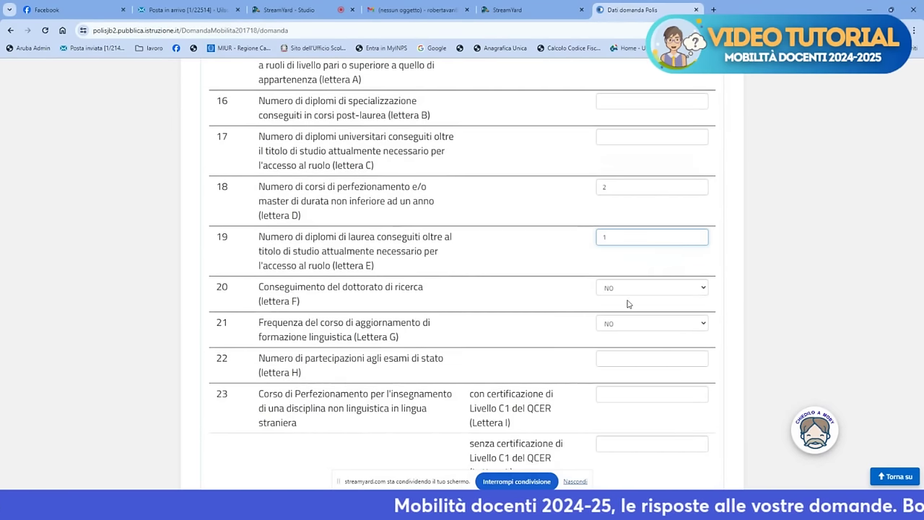
{"action": "left_click", "coordinate": [706, 291]}
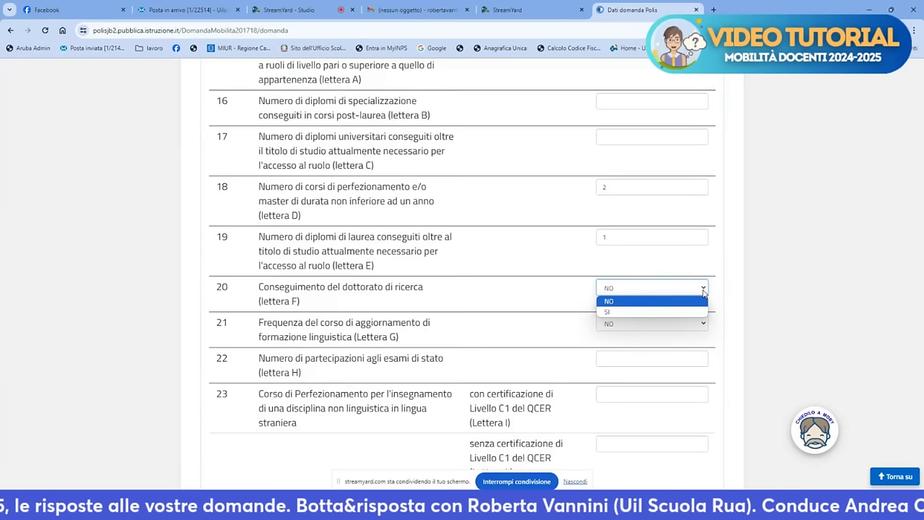
{"action": "left_click", "coordinate": [690, 262]}
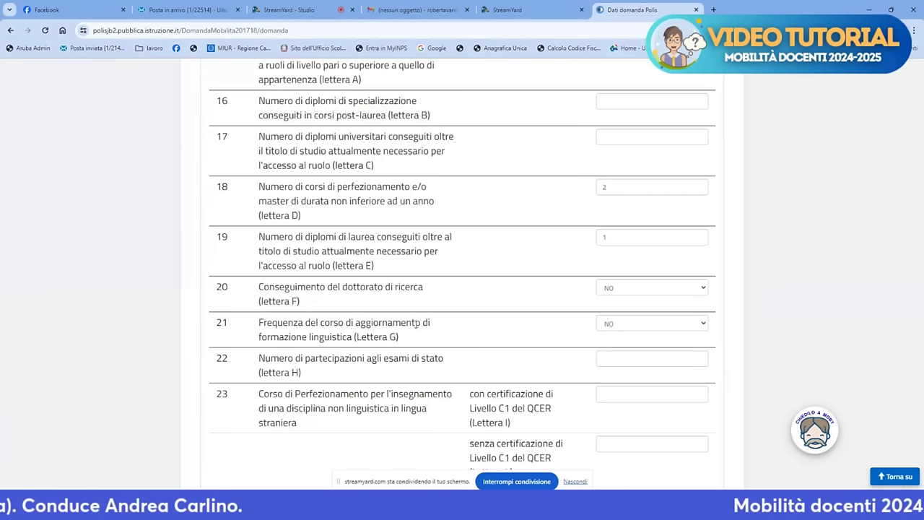
{"action": "left_click", "coordinate": [610, 326]}
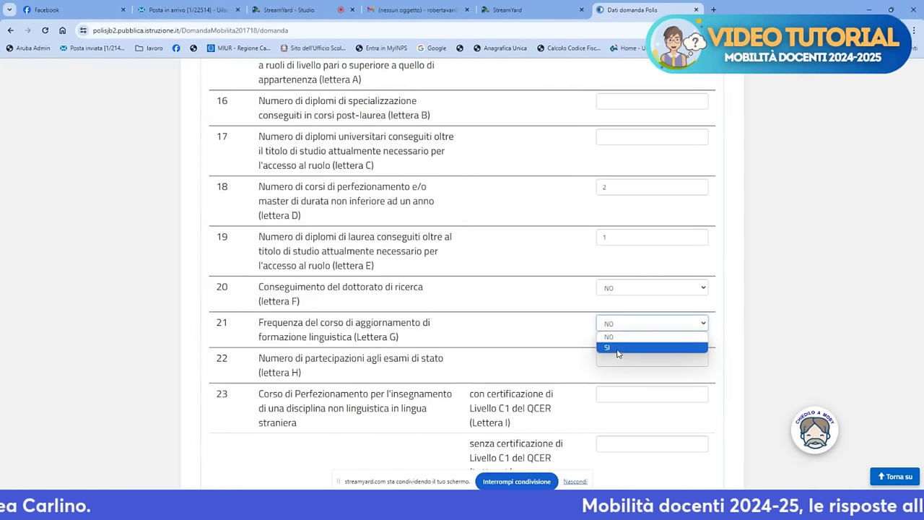
{"action": "left_click", "coordinate": [616, 348]}
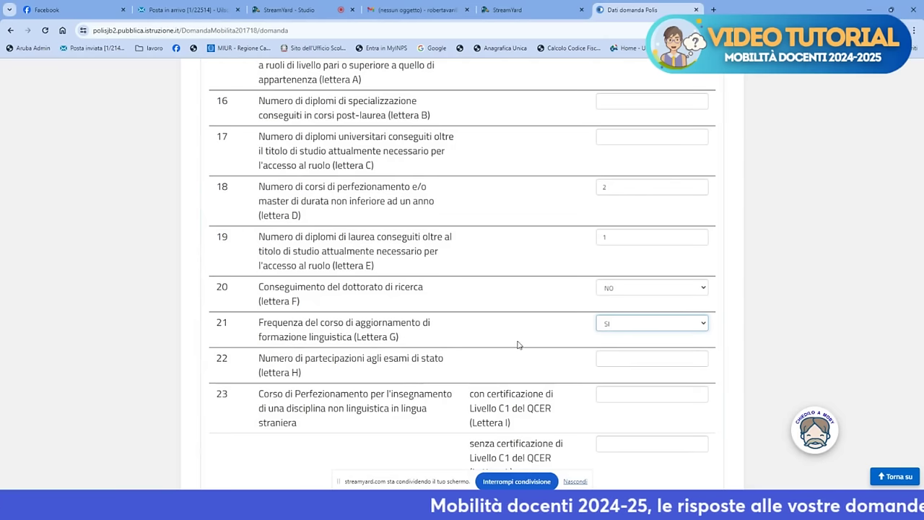
Expand the Precedenze section to display the precedence items starting from item 28.
{"action": "scroll", "coordinate": [518, 346], "scroll_direction": "down", "scroll_amount": 3}
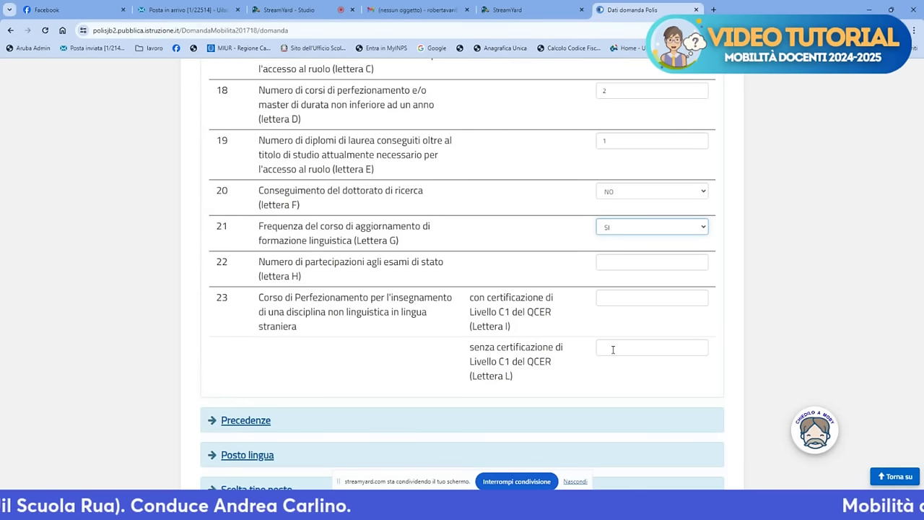
{"action": "scroll", "coordinate": [603, 349], "scroll_direction": "up", "scroll_amount": 4}
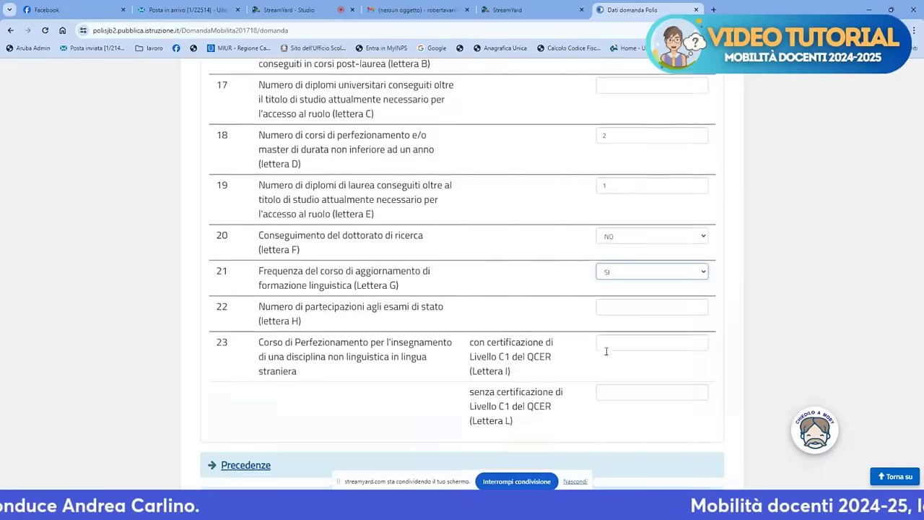
{"action": "scroll", "coordinate": [596, 347], "scroll_direction": "up", "scroll_amount": 2}
{"action": "scroll", "coordinate": [578, 329], "scroll_direction": "down", "scroll_amount": 2}
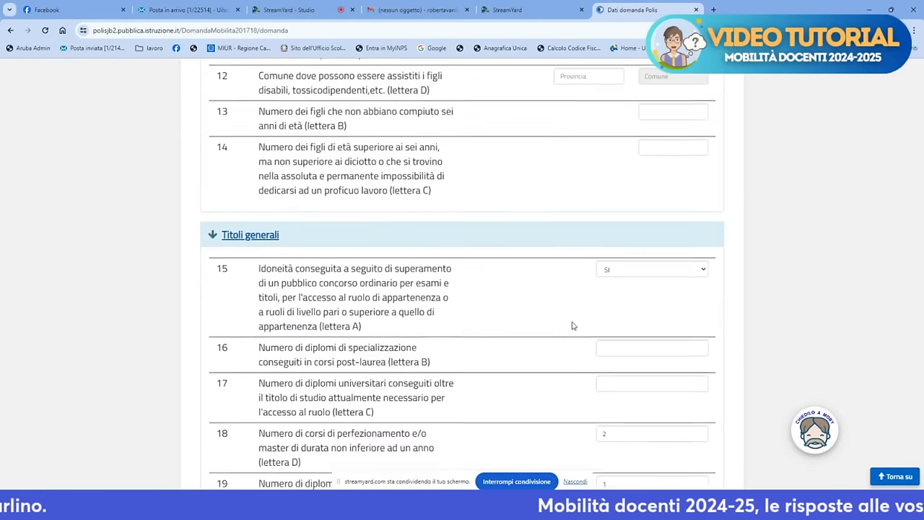
{"action": "scroll", "coordinate": [188, 201], "scroll_direction": "down", "scroll_amount": 3}
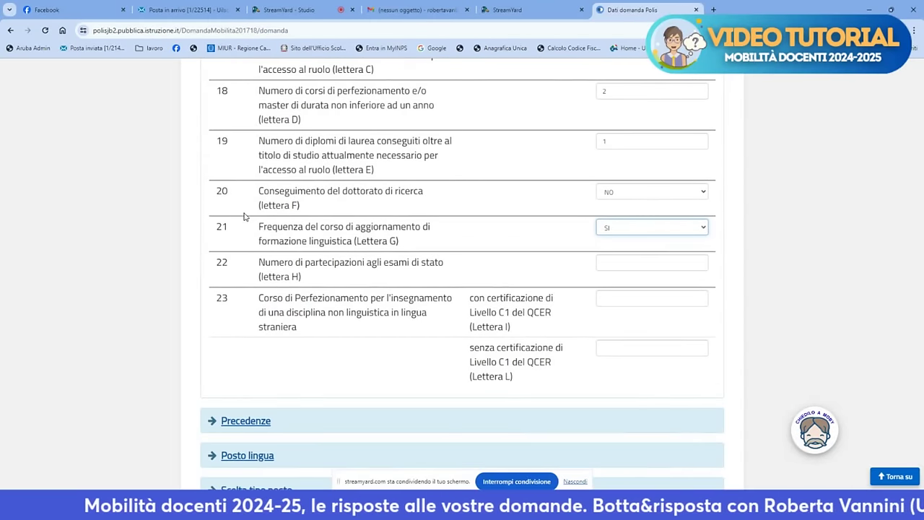
{"action": "scroll", "coordinate": [242, 247], "scroll_direction": "down", "scroll_amount": 1}
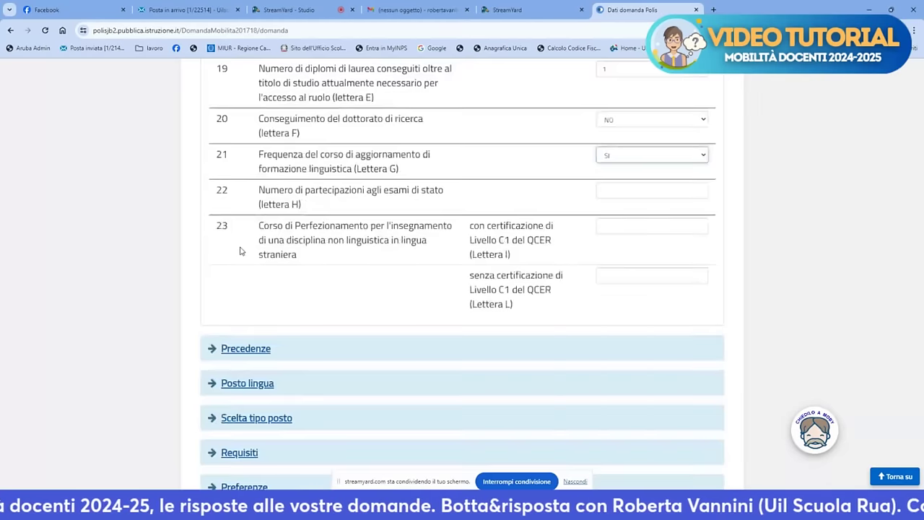
{"action": "scroll", "coordinate": [242, 251], "scroll_direction": "down", "scroll_amount": 2}
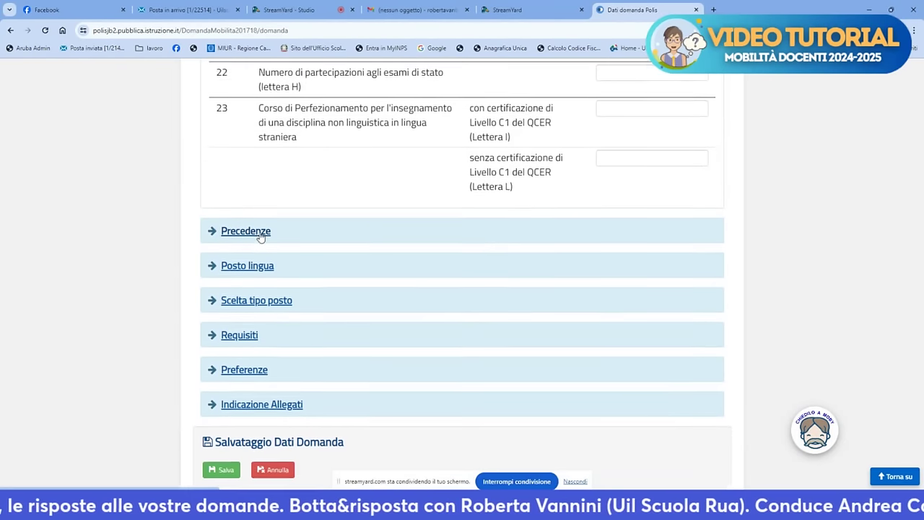
{"action": "left_click", "coordinate": [260, 236]}
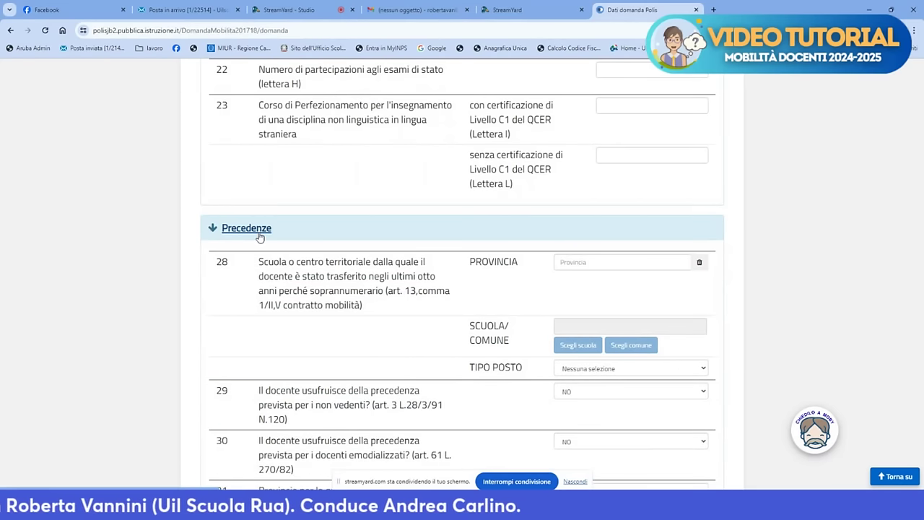
Set the province in item 28 to NAPOLI and choose the school NAEE8GP014 ACERRA IC FERRAJOLO-SIANI.
{"action": "scroll", "coordinate": [261, 236], "scroll_direction": "down", "scroll_amount": 2}
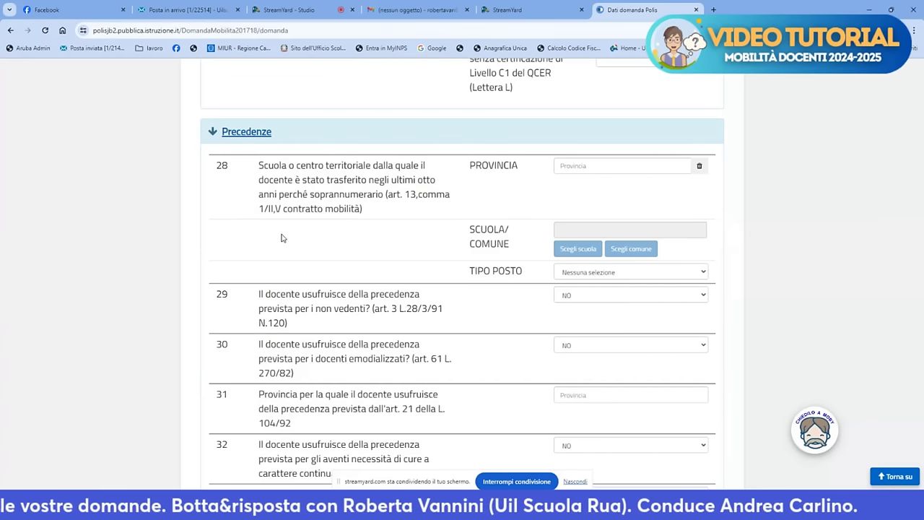
{"action": "left_click", "coordinate": [648, 166]}
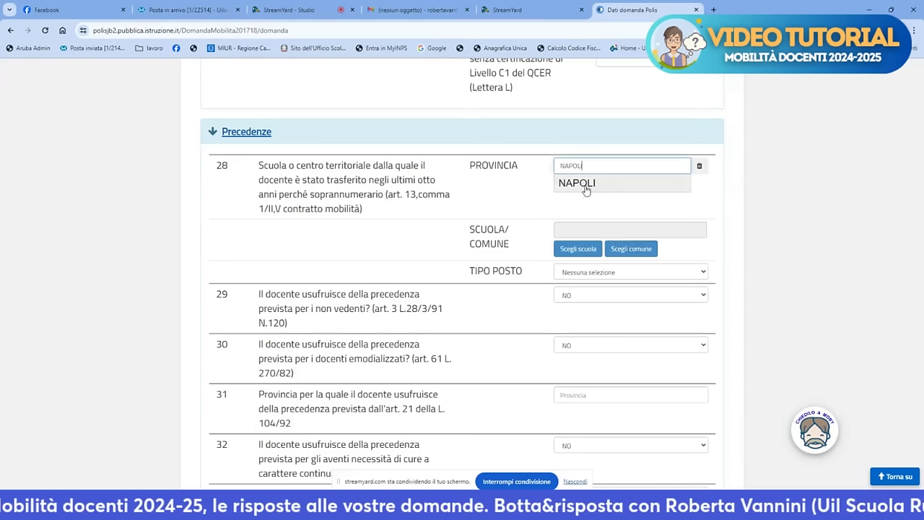
{"action": "left_click", "coordinate": [586, 185]}
{"action": "left_click", "coordinate": [572, 226]}
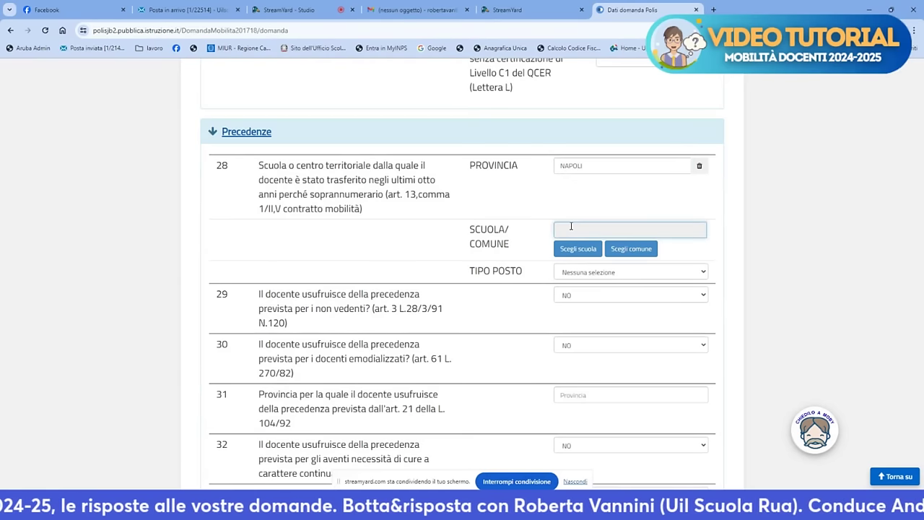
{"action": "left_click", "coordinate": [580, 248]}
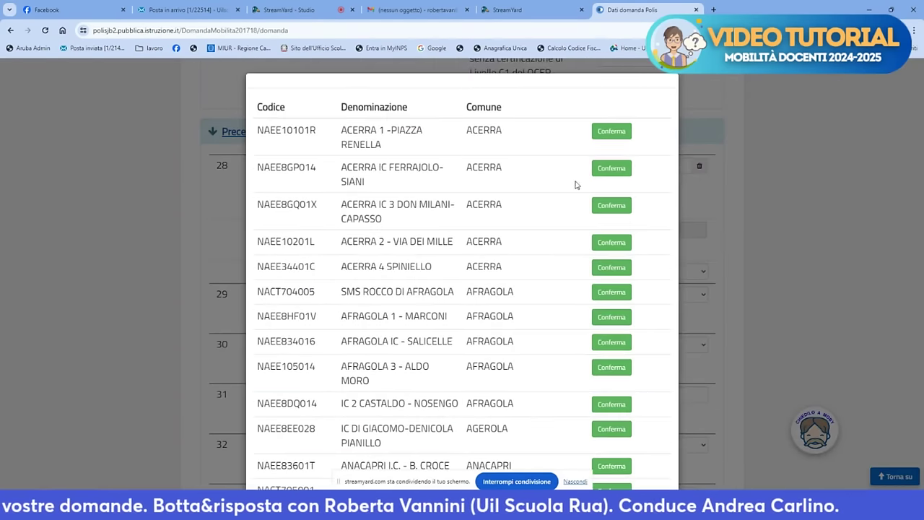
{"action": "left_click", "coordinate": [614, 171]}
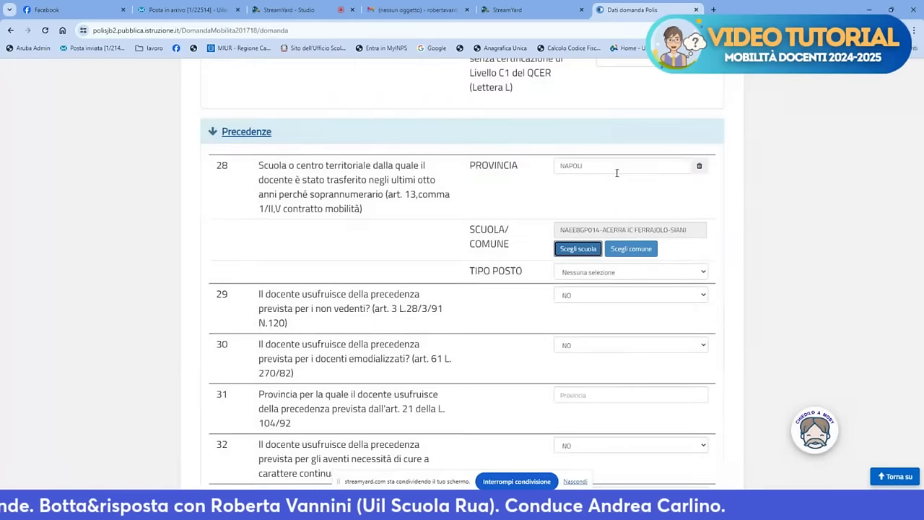
Set the post type in item 28 to Comune and clear the item's province and school.
{"action": "scroll", "coordinate": [609, 197], "scroll_direction": "down", "scroll_amount": 2}
{"action": "left_click", "coordinate": [611, 176]}
{"action": "left_click", "coordinate": [611, 190]}
{"action": "left_click", "coordinate": [625, 178]}
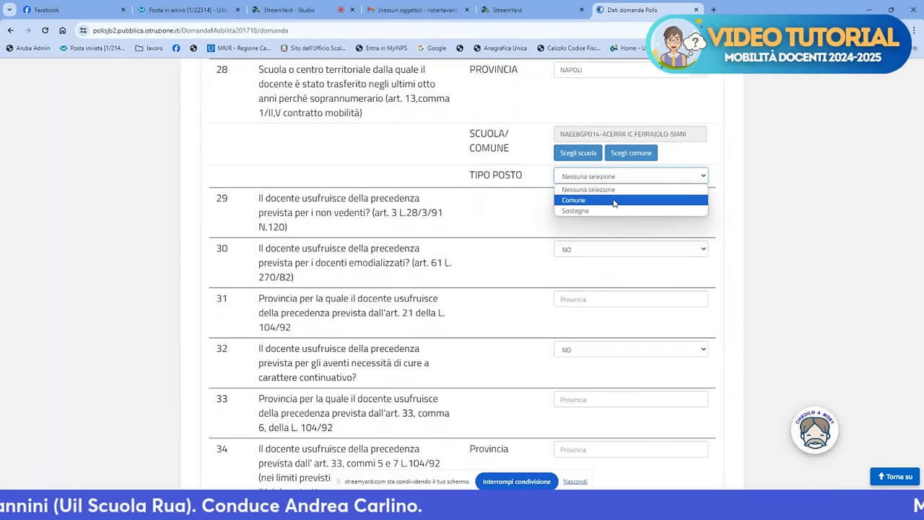
{"action": "left_click", "coordinate": [616, 202]}
{"action": "scroll", "coordinate": [615, 203], "scroll_direction": "up", "scroll_amount": 3}
{"action": "scroll", "coordinate": [558, 177], "scroll_direction": "down", "scroll_amount": 2}
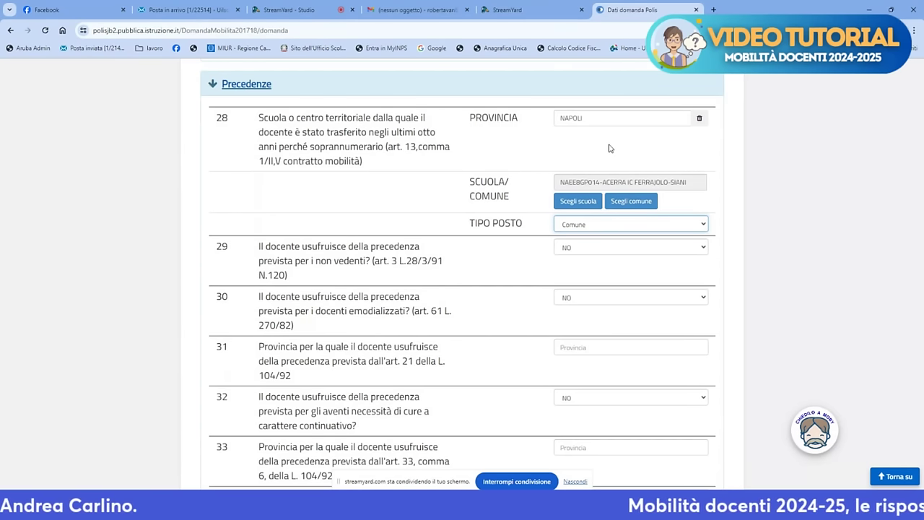
{"action": "left_click", "coordinate": [699, 117]}
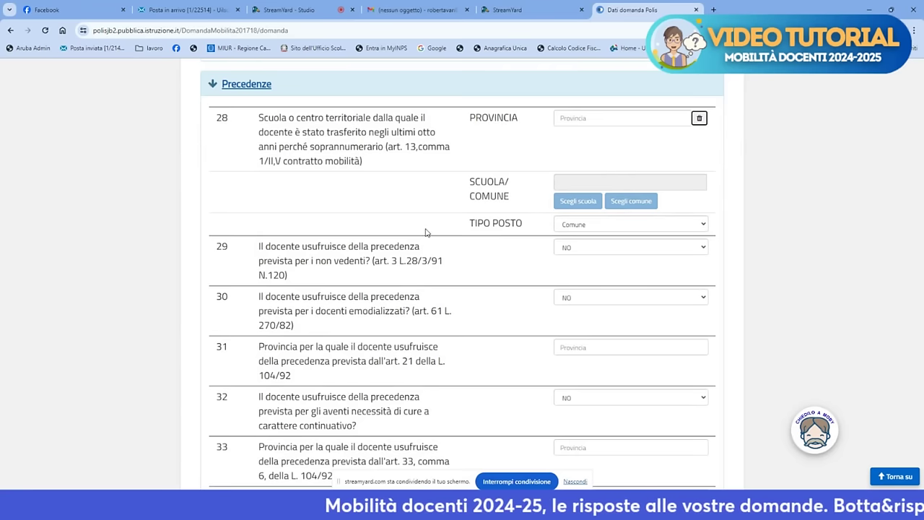
Set the precedence for blind teachers in item 29 to SI and return it to NO.
{"action": "scroll", "coordinate": [425, 232], "scroll_direction": "down", "scroll_amount": 1}
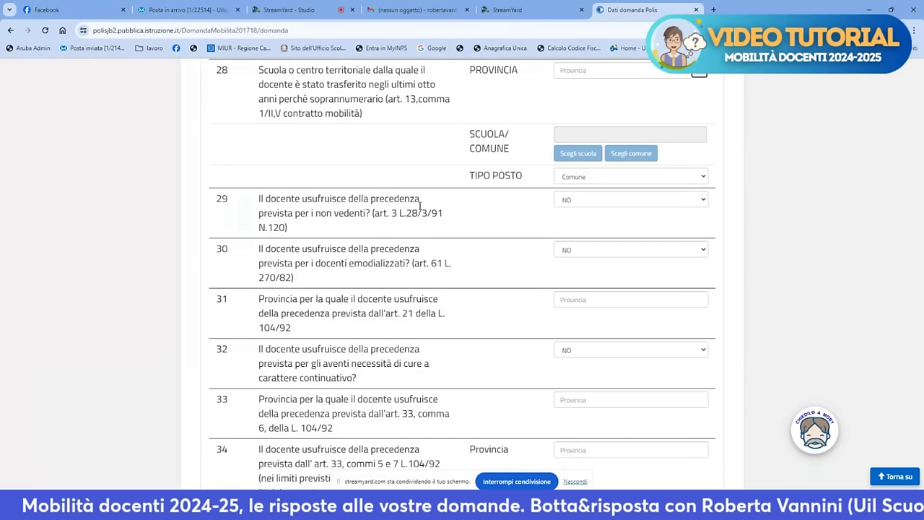
{"action": "left_click", "coordinate": [603, 201]}
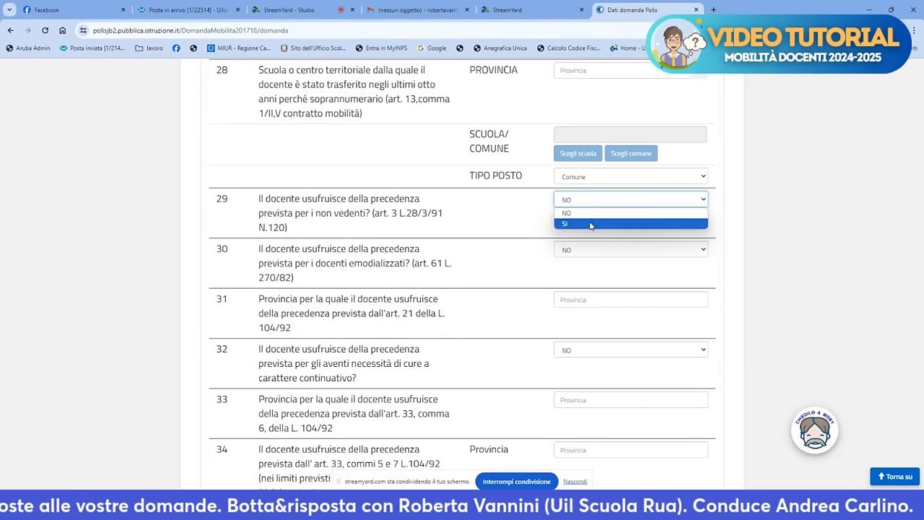
{"action": "left_click", "coordinate": [590, 225]}
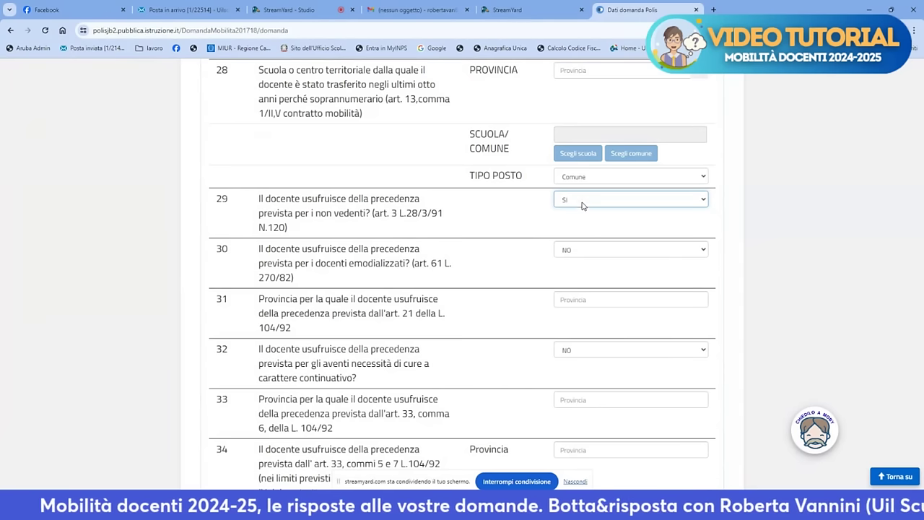
{"action": "left_click", "coordinate": [580, 207]}
{"action": "left_click", "coordinate": [577, 213]}
Set the province for the art. 21 L. 104/92 precedence in item 31 to NAPOLI.
{"action": "scroll", "coordinate": [572, 216], "scroll_direction": "down", "scroll_amount": 2}
{"action": "scroll", "coordinate": [571, 216], "scroll_direction": "down", "scroll_amount": 3}
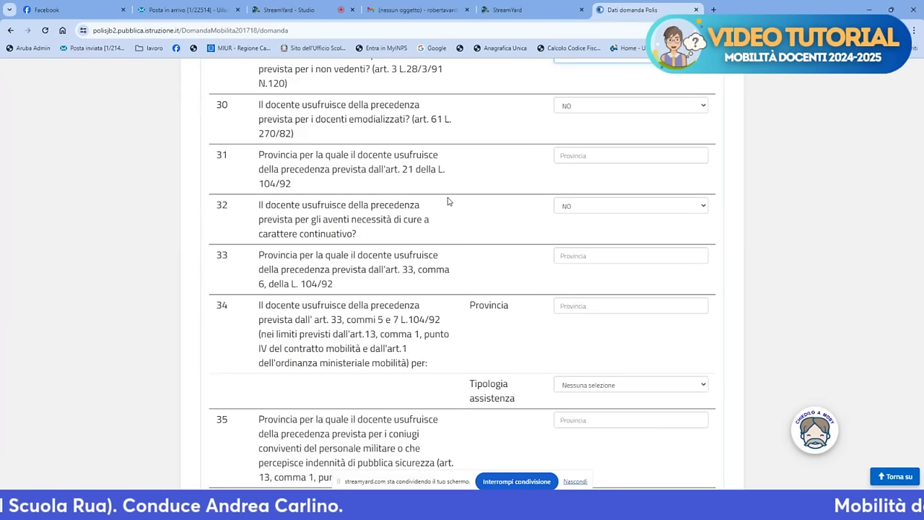
{"action": "left_click", "coordinate": [585, 156]}
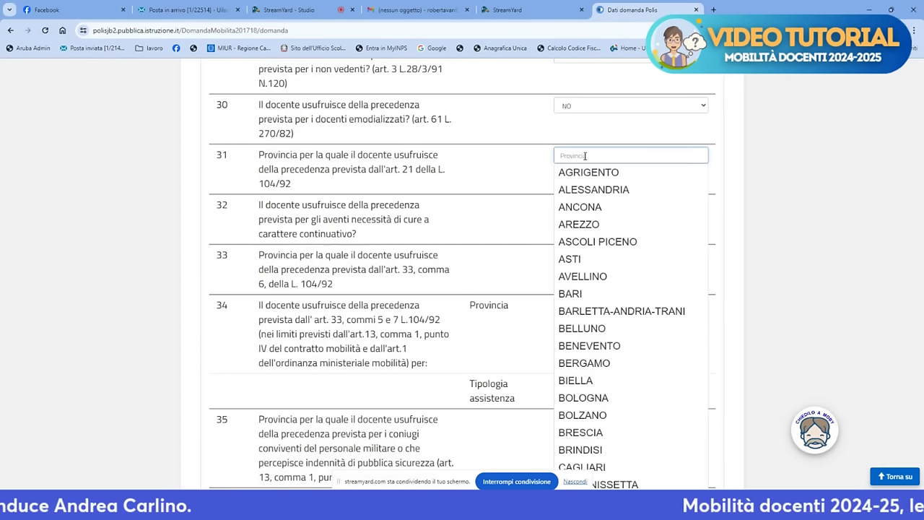
{"action": "type", "text": "NA"}
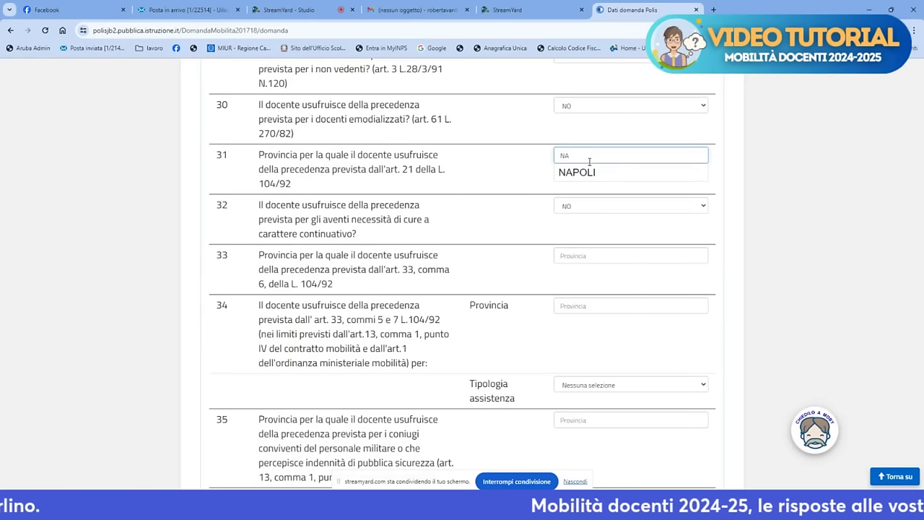
{"action": "left_click", "coordinate": [586, 173]}
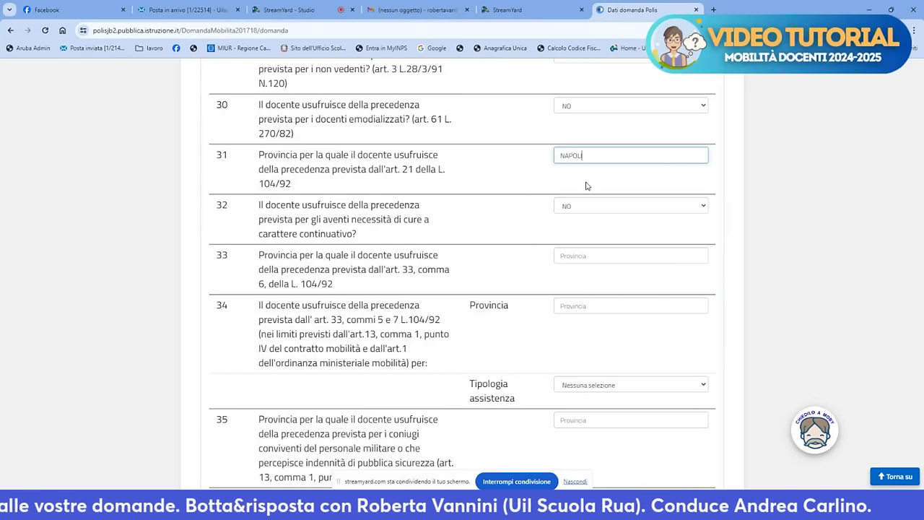
{"action": "scroll", "coordinate": [587, 181], "scroll_direction": "down", "scroll_amount": 1}
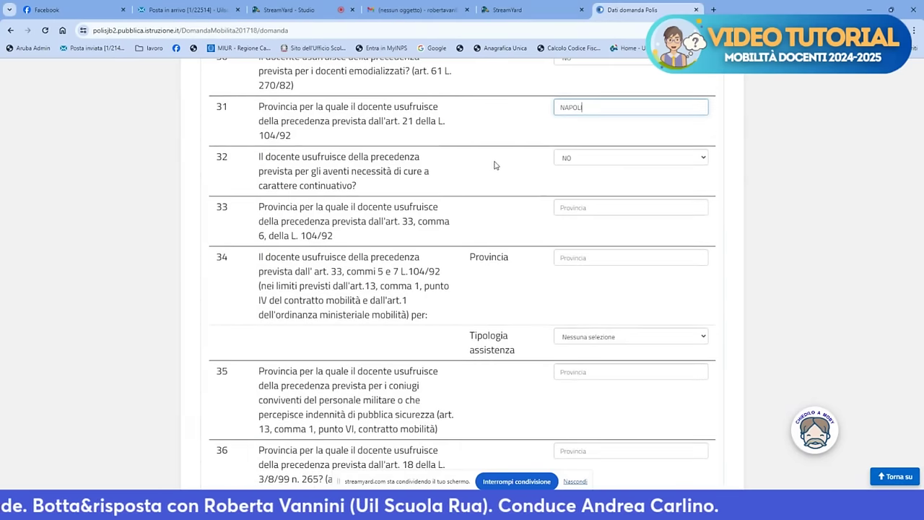
{"action": "scroll", "coordinate": [506, 159], "scroll_direction": "down", "scroll_amount": 1}
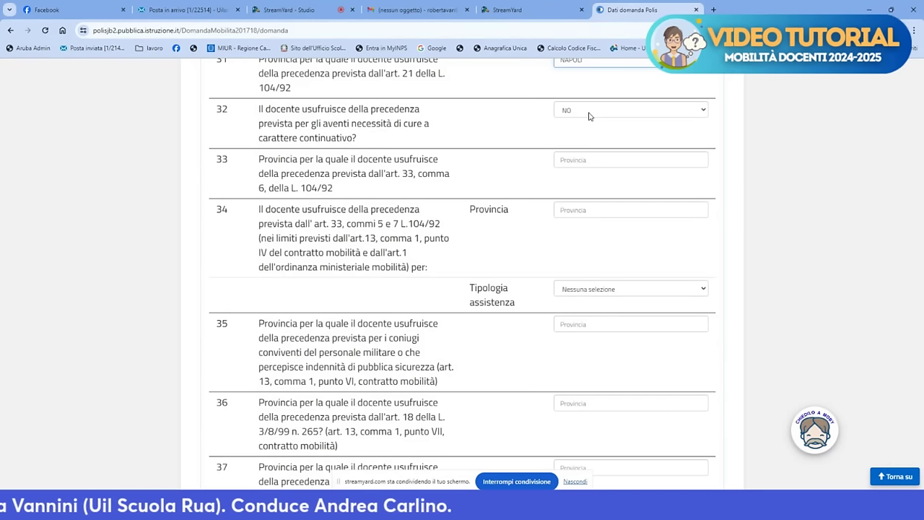
{"action": "scroll", "coordinate": [589, 114], "scroll_direction": "up", "scroll_amount": 3}
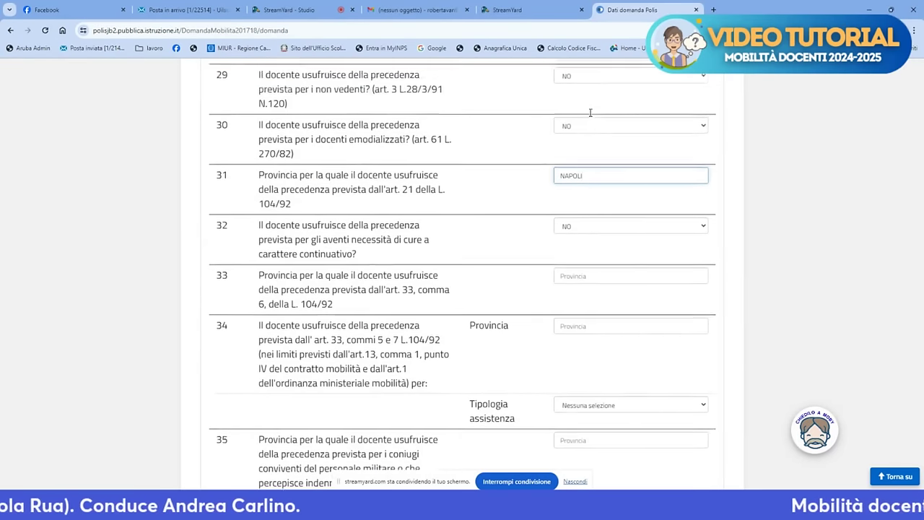
{"action": "scroll", "coordinate": [586, 137], "scroll_direction": "down", "scroll_amount": 1}
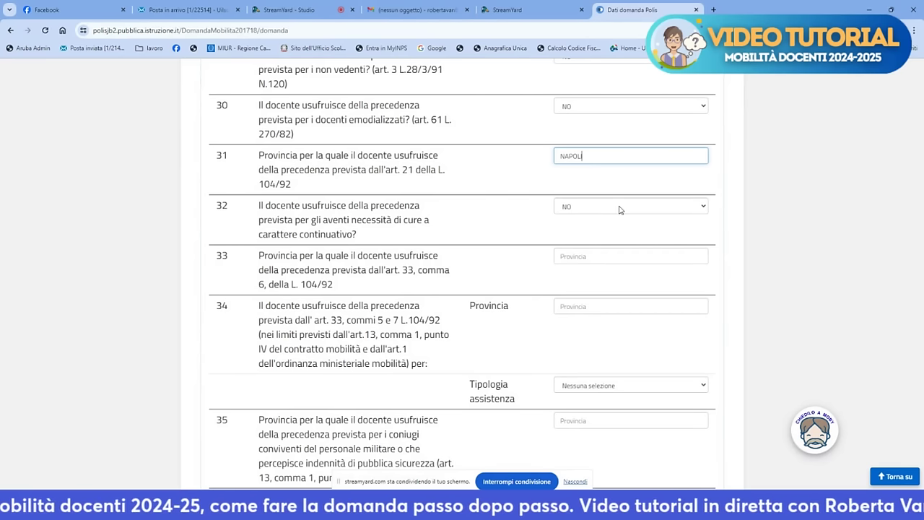
{"action": "scroll", "coordinate": [610, 173], "scroll_direction": "up", "scroll_amount": 2}
{"action": "scroll", "coordinate": [614, 177], "scroll_direction": "down", "scroll_amount": 2}
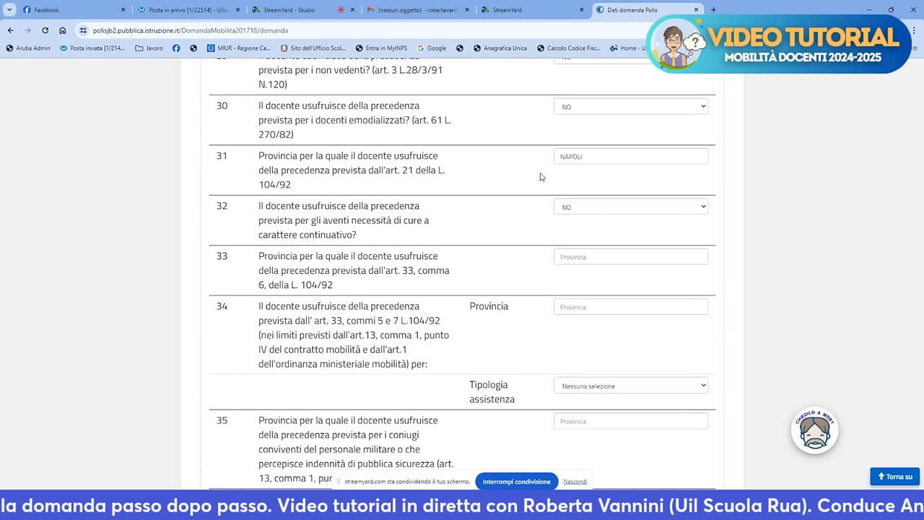
Replace the province in item 31 with ASCOLI PICENO.
{"action": "left_click", "coordinate": [624, 158]}
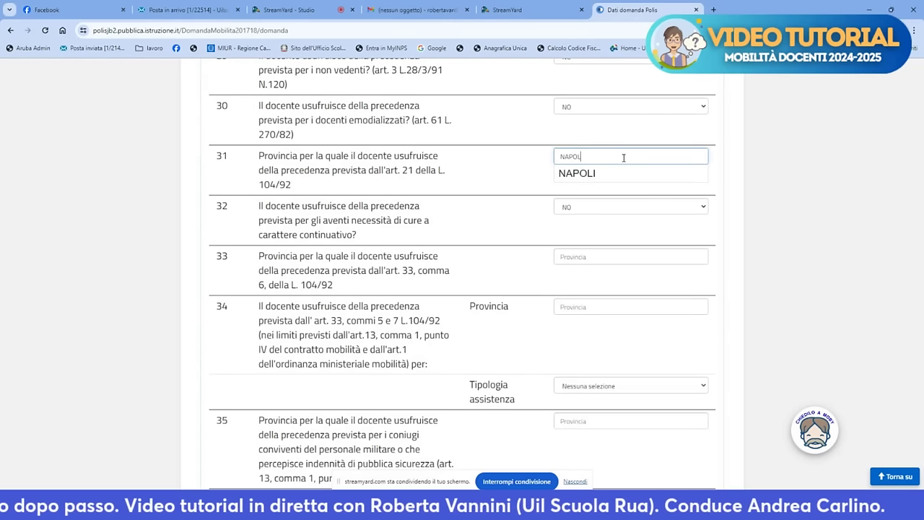
{"action": "key", "text": "BackSpace"}
{"action": "key", "text": "BackSpace"}
{"action": "key", "text": "BackSpace"}
{"action": "key", "text": "BackSpace"}
{"action": "key", "text": "BackSpace"}
{"action": "key", "text": "BackSpace"}
{"action": "key", "text": "Down"}
{"action": "key", "text": "Down"}
{"action": "key", "text": "Down"}
{"action": "key", "text": "Down"}
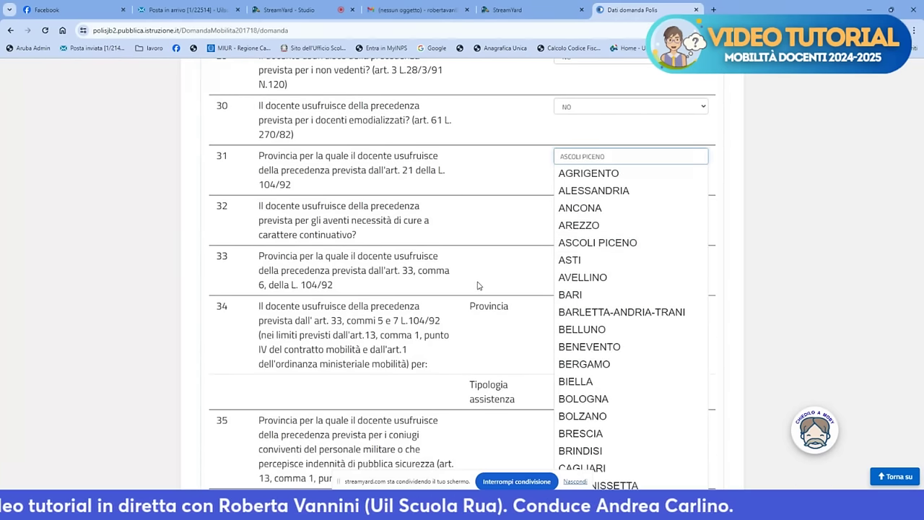
{"action": "key", "text": "Return"}
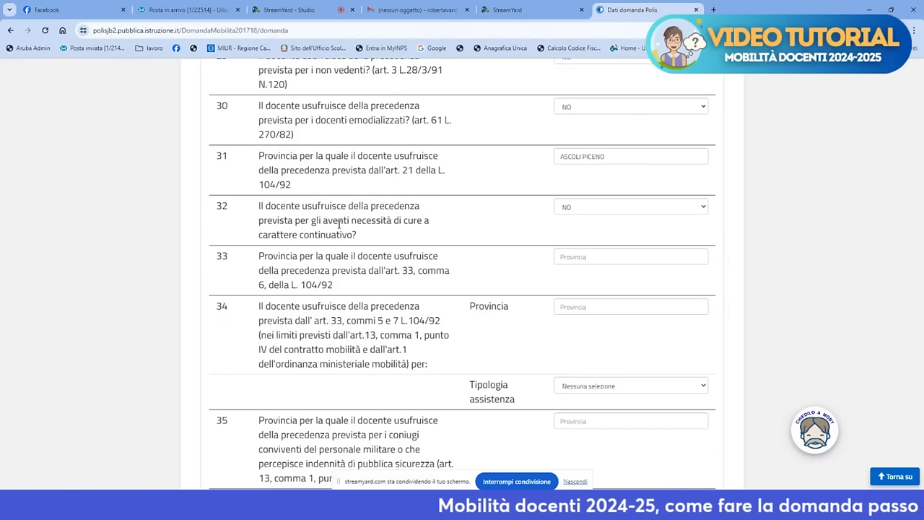
Set the province for the art. 33, commi 5 e 7 precedence in item 34 to NAPOLI.
{"action": "scroll", "coordinate": [339, 225], "scroll_direction": "down", "scroll_amount": 1}
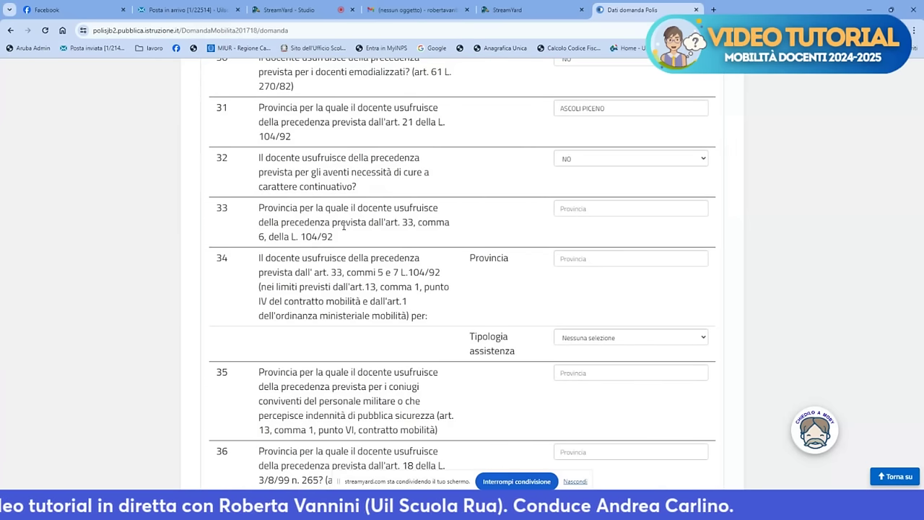
{"action": "scroll", "coordinate": [351, 233], "scroll_direction": "down", "scroll_amount": 1}
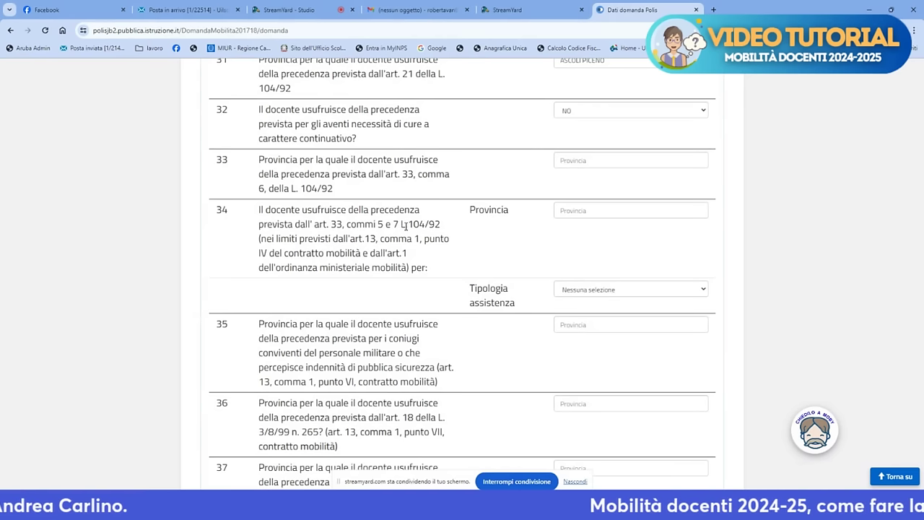
{"action": "left_click", "coordinate": [581, 207]}
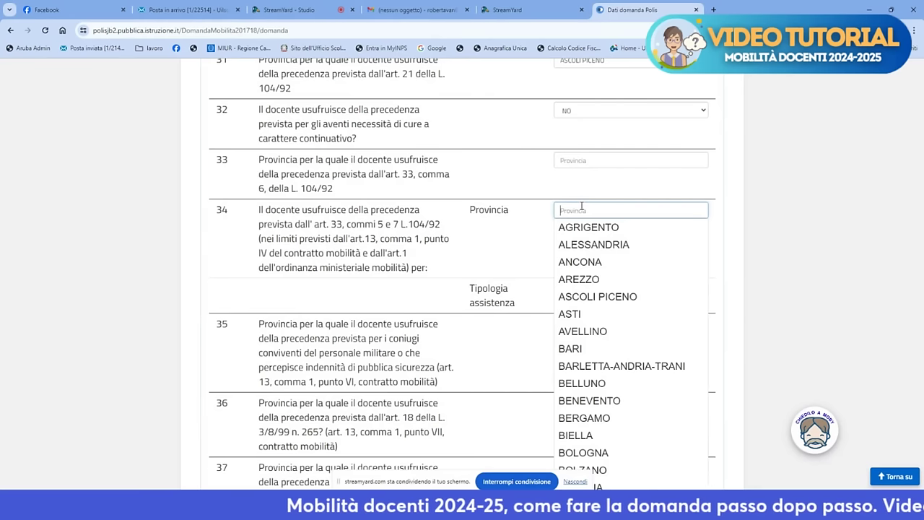
{"action": "type", "text": "NAPOLI"}
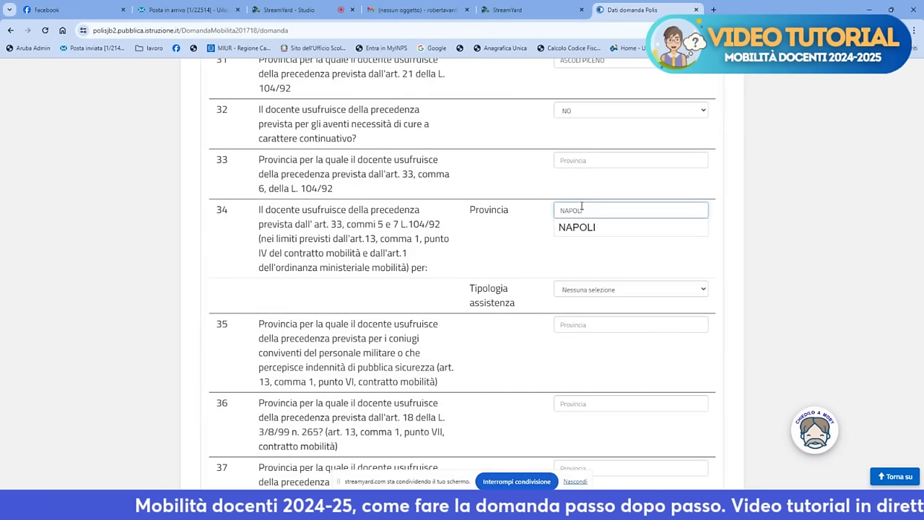
{"action": "left_click", "coordinate": [593, 227]}
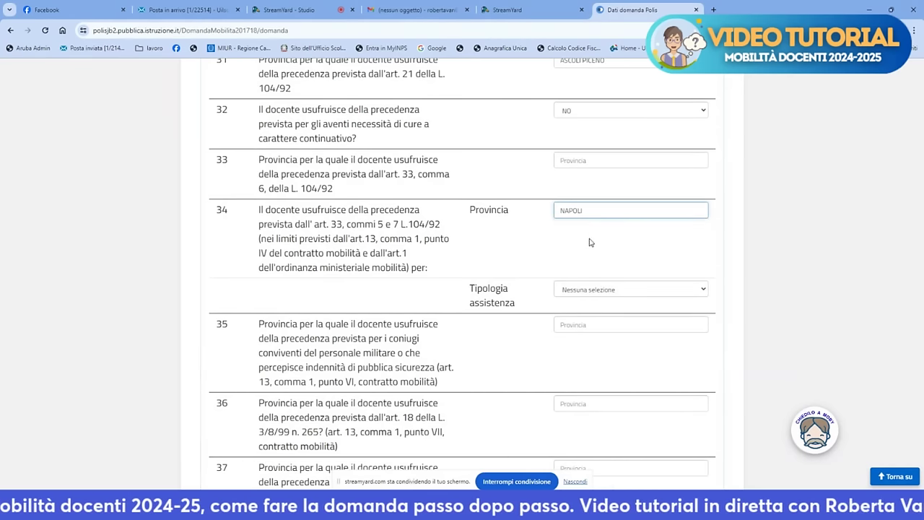
Examine the available Tipologia assistenza options in item 34 without choosing one.
{"action": "scroll", "coordinate": [588, 244], "scroll_direction": "down", "scroll_amount": 1}
{"action": "left_click", "coordinate": [585, 242]}
{"action": "left_click", "coordinate": [586, 242]}
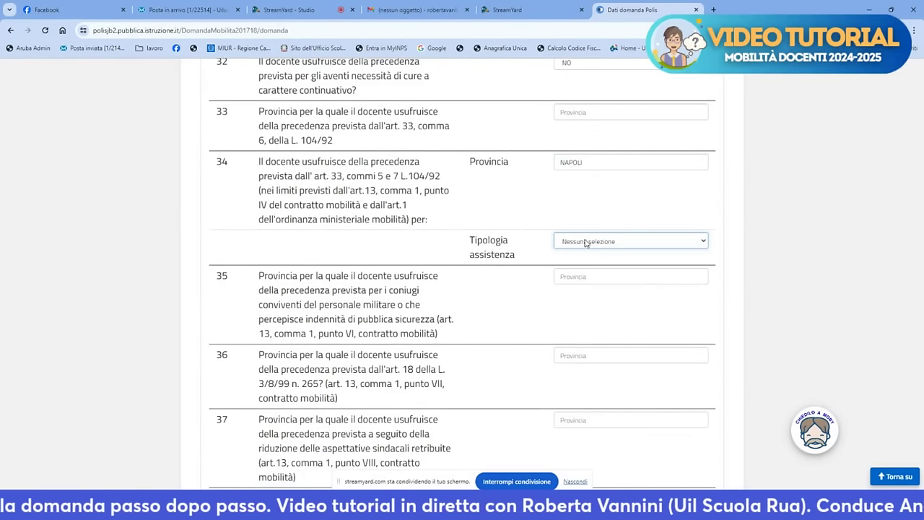
{"action": "left_click", "coordinate": [585, 243]}
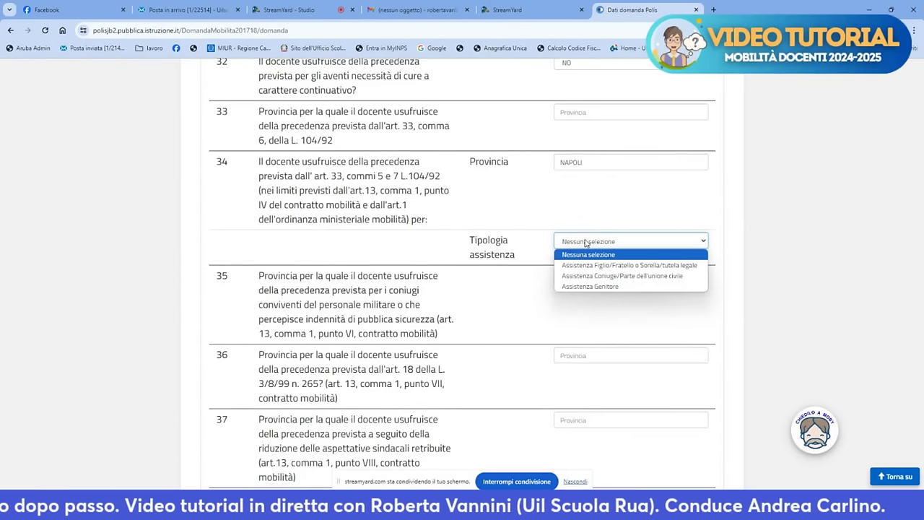
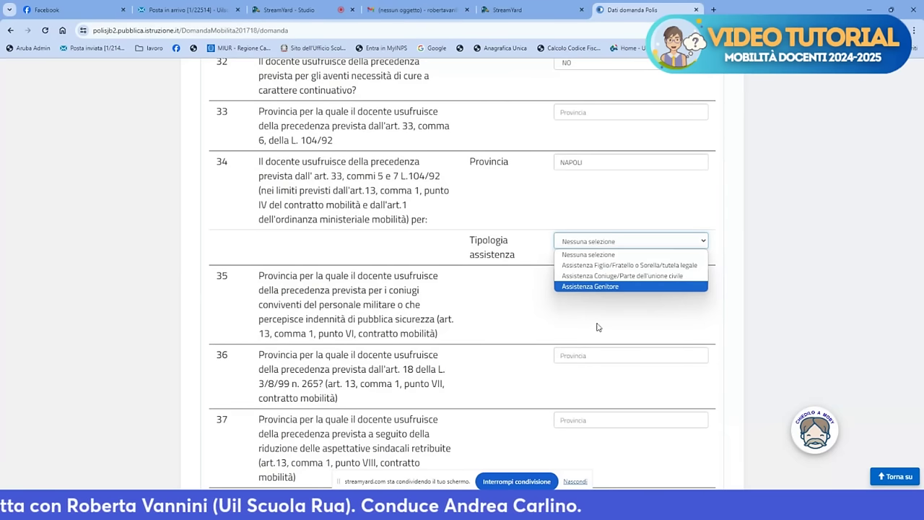
{"action": "left_click", "coordinate": [596, 327]}
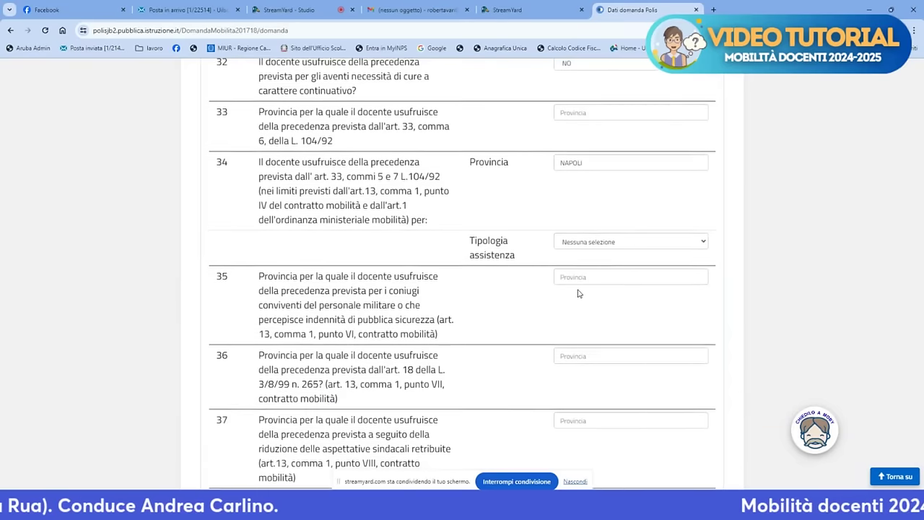
Go past the remaining precedence items 35 to 39 and expand the Posto lingua section.
{"action": "scroll", "coordinate": [578, 293], "scroll_direction": "down", "scroll_amount": 2}
{"action": "scroll", "coordinate": [461, 287], "scroll_direction": "down", "scroll_amount": 3}
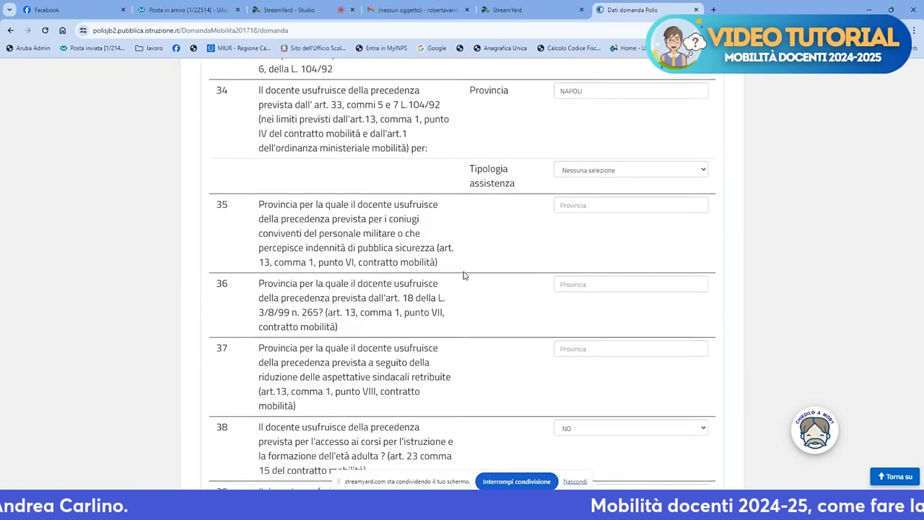
{"action": "scroll", "coordinate": [350, 169], "scroll_direction": "down", "scroll_amount": 1}
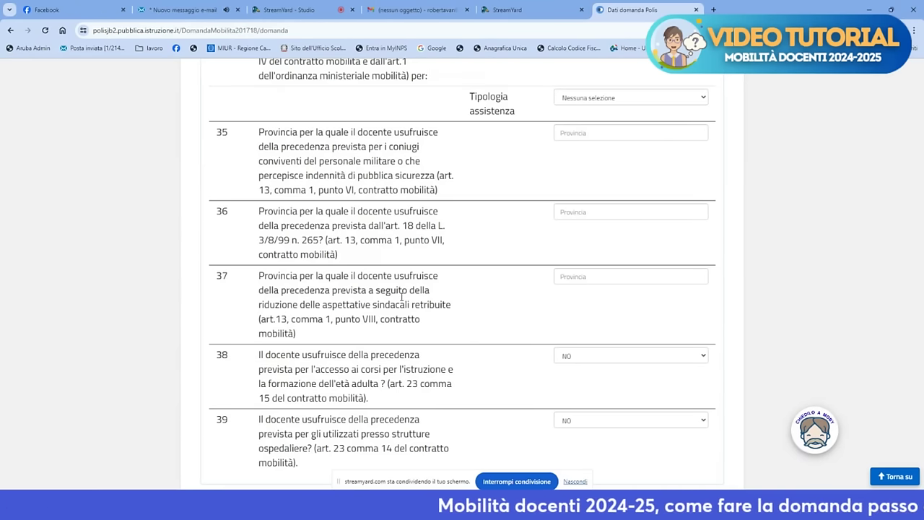
{"action": "scroll", "coordinate": [401, 296], "scroll_direction": "down", "scroll_amount": 1}
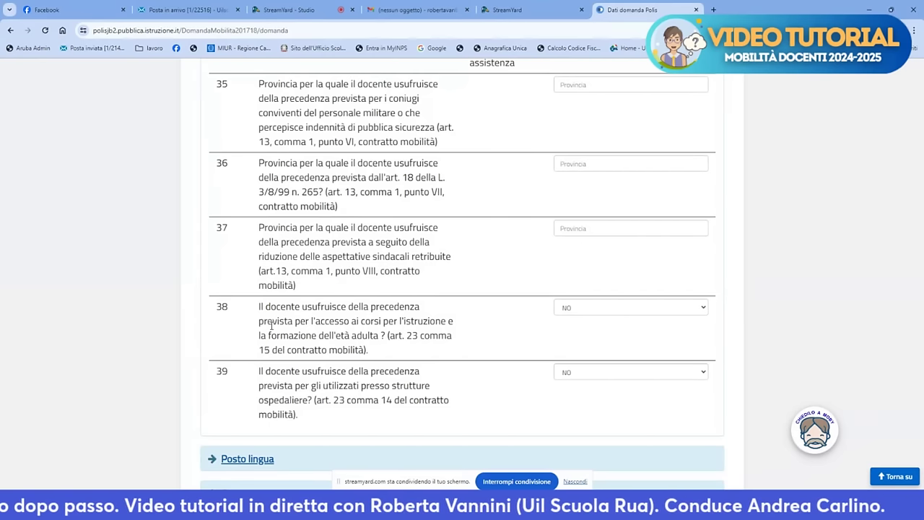
{"action": "scroll", "coordinate": [271, 326], "scroll_direction": "down", "scroll_amount": 3}
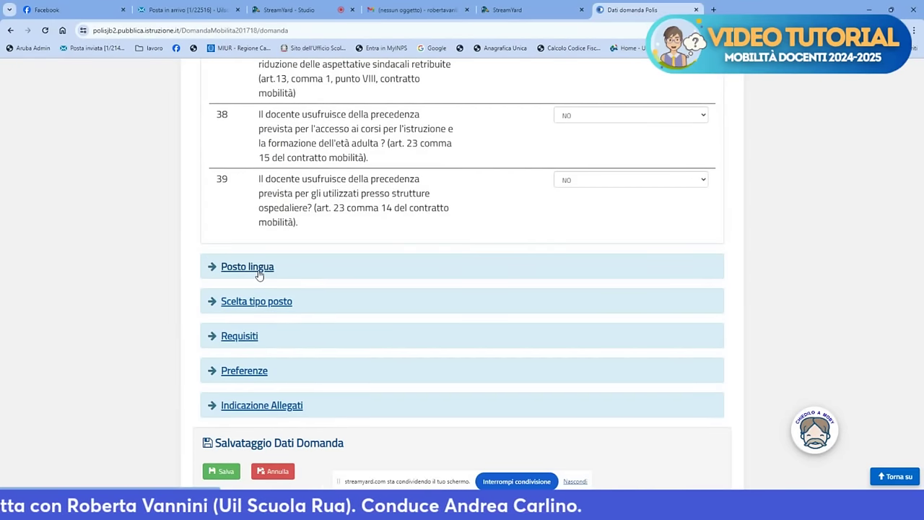
{"action": "left_click", "coordinate": [254, 273]}
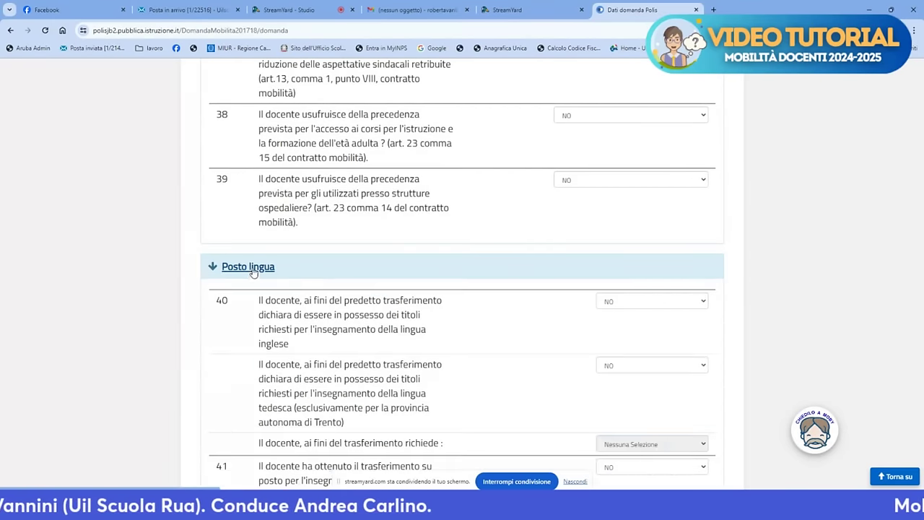
Set the English teaching qualification in item 40 to SI and the requested post order to 1°posto comune - 2° posto lingua.
{"action": "scroll", "coordinate": [252, 272], "scroll_direction": "down", "scroll_amount": 3}
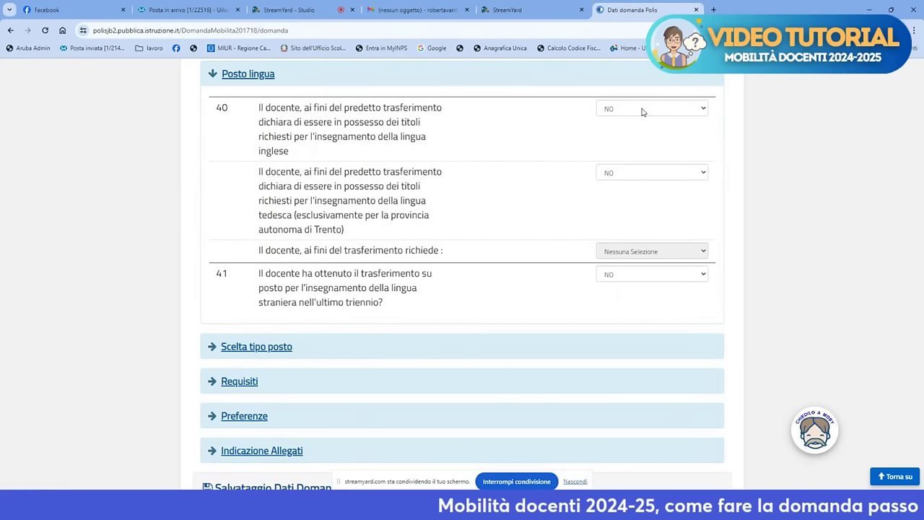
{"action": "left_click", "coordinate": [639, 112]}
{"action": "left_click", "coordinate": [636, 140]}
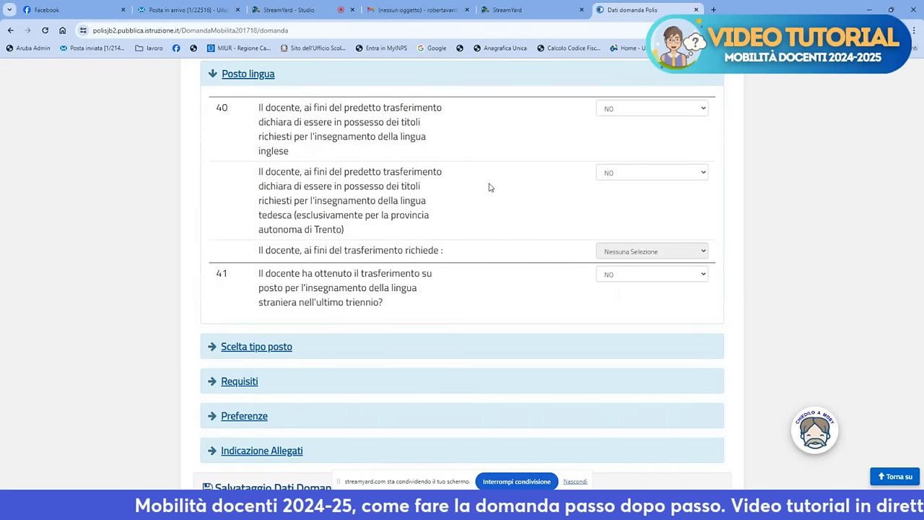
{"action": "left_click", "coordinate": [672, 107]}
{"action": "left_click", "coordinate": [652, 133]}
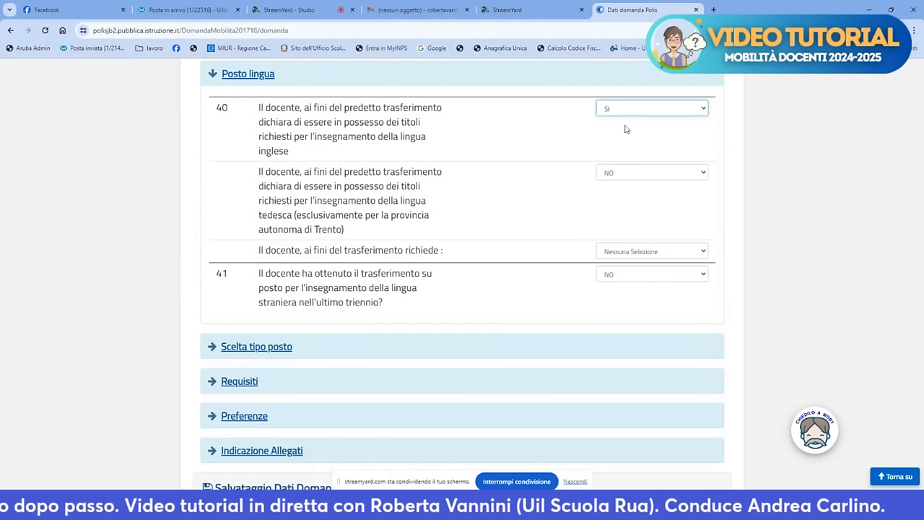
{"action": "left_click", "coordinate": [686, 254]}
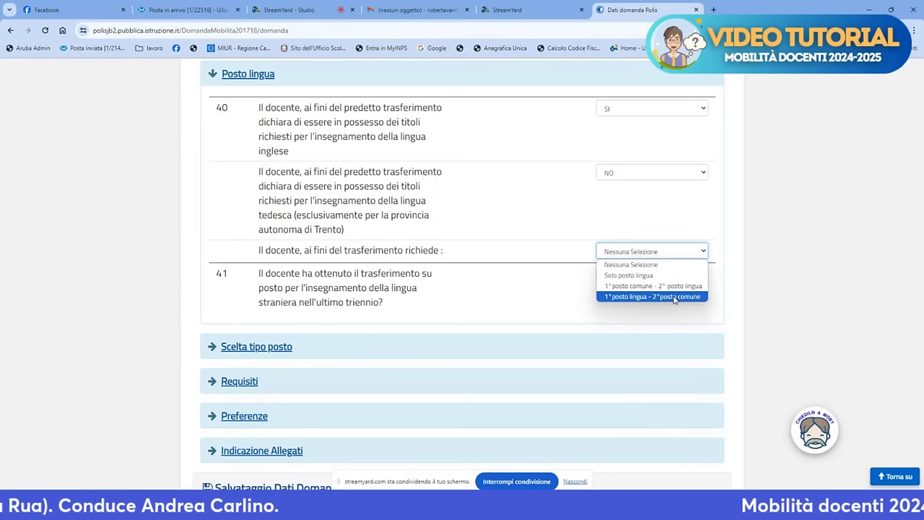
{"action": "left_click", "coordinate": [674, 286]}
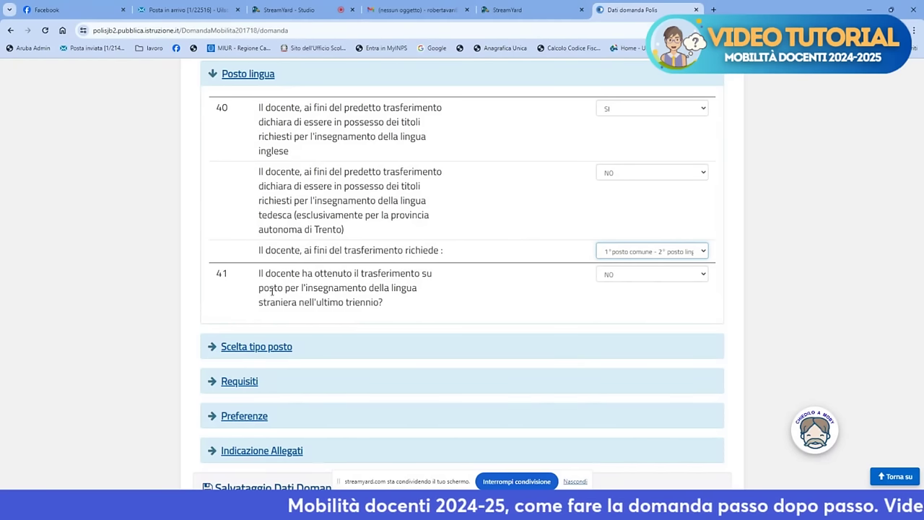
Check the answer options in item 41 on foreign-language post transfers in the last three years, keeping NO.
{"action": "scroll", "coordinate": [544, 253], "scroll_direction": "down", "scroll_amount": 1}
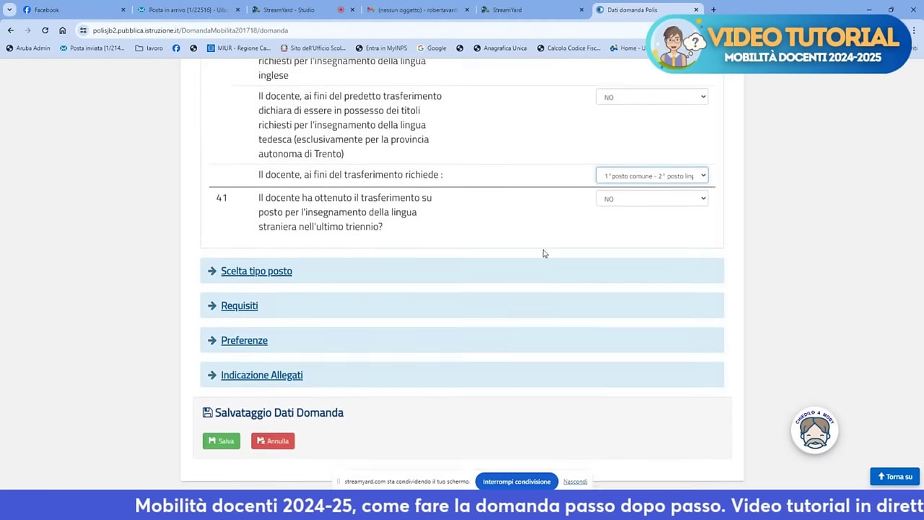
{"action": "left_click", "coordinate": [665, 183]}
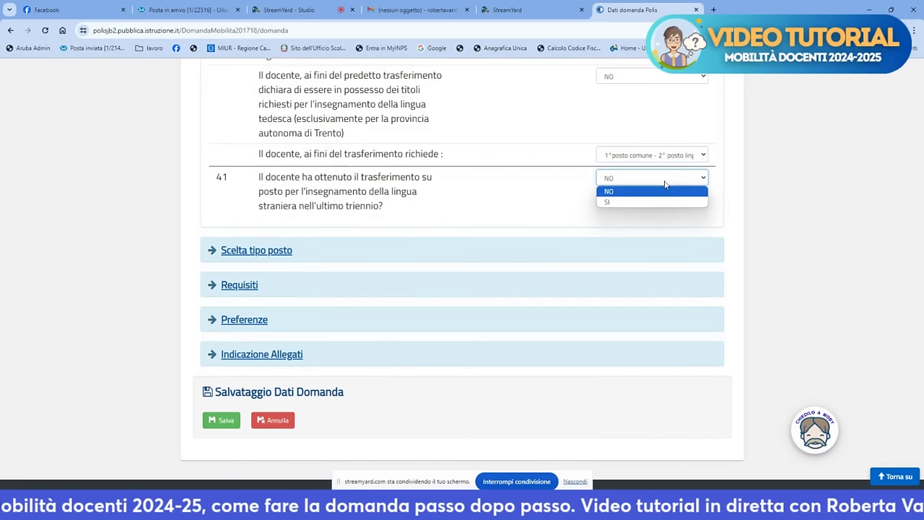
{"action": "scroll", "coordinate": [506, 205], "scroll_direction": "up", "scroll_amount": 1}
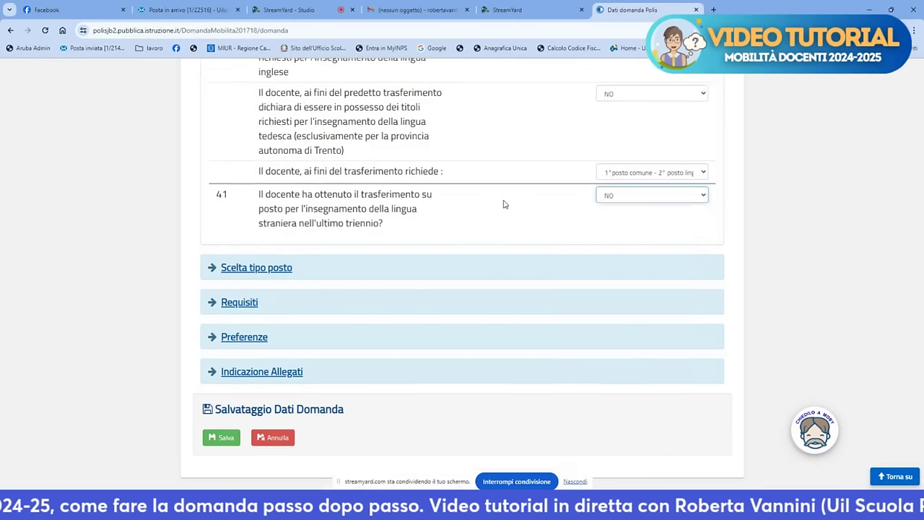
{"action": "scroll", "coordinate": [504, 204], "scroll_direction": "up", "scroll_amount": 3}
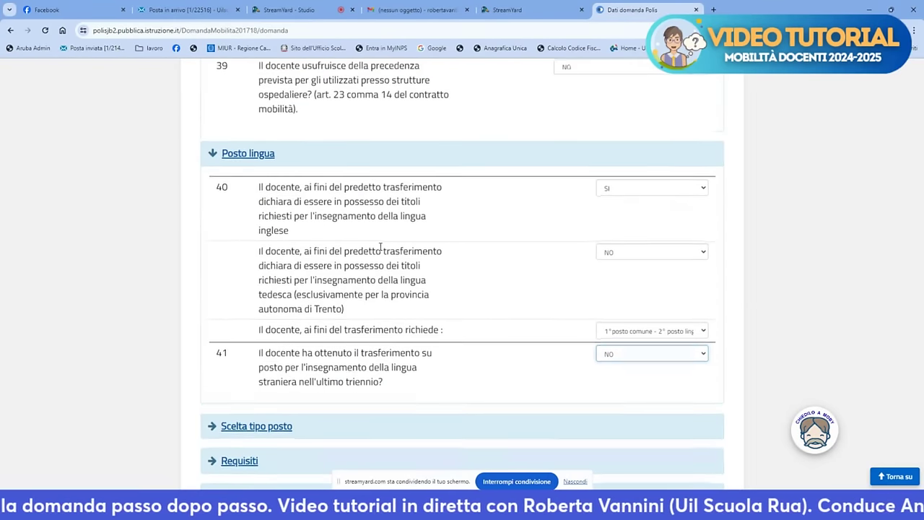
Expand the Scelta tipo posto section and set POSTO COMUNE E/O LINGUA in item 43 to order of preference 1.
{"action": "scroll", "coordinate": [381, 248], "scroll_direction": "down", "scroll_amount": 1}
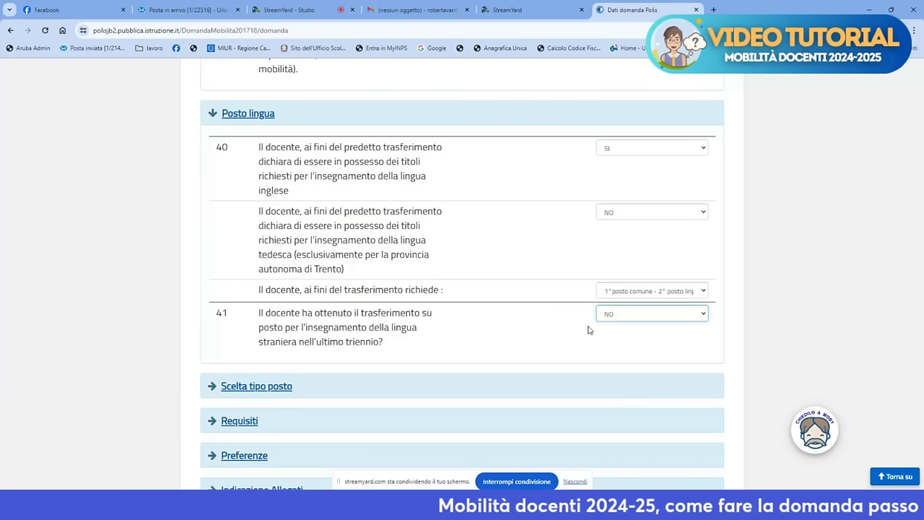
{"action": "scroll", "coordinate": [330, 368], "scroll_direction": "down", "scroll_amount": 2}
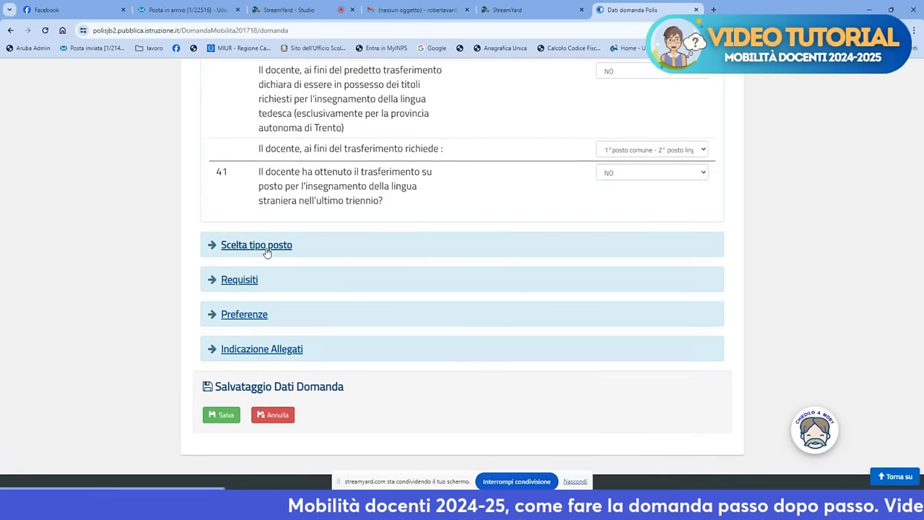
{"action": "left_click", "coordinate": [266, 245]}
{"action": "scroll", "coordinate": [402, 305], "scroll_direction": "down", "scroll_amount": 2}
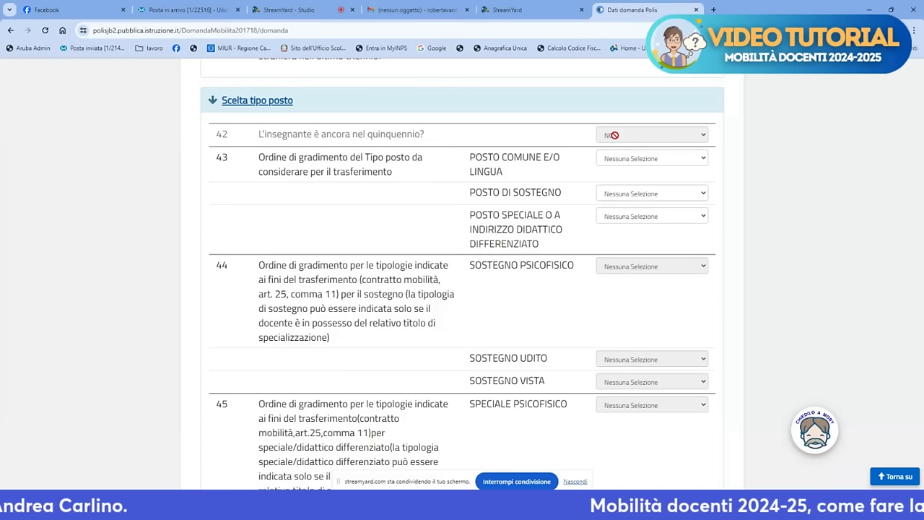
{"action": "scroll", "coordinate": [510, 181], "scroll_direction": "up", "scroll_amount": 1}
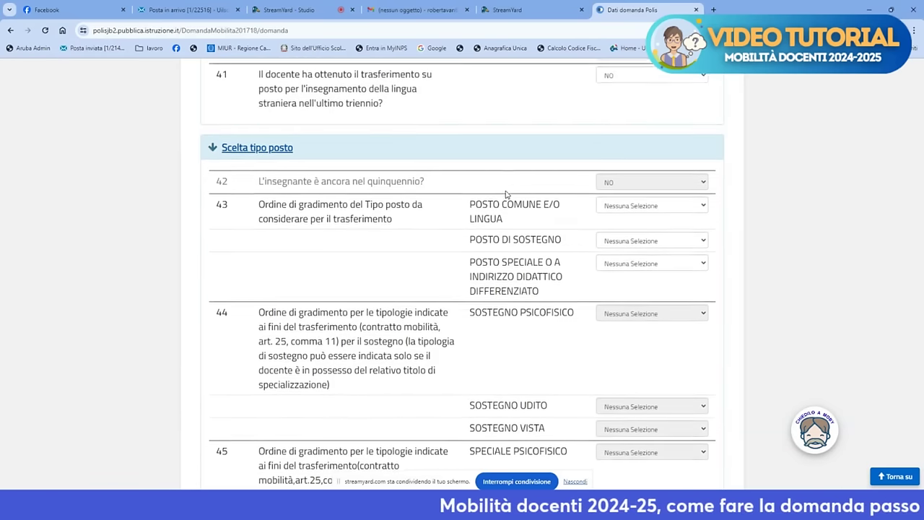
{"action": "scroll", "coordinate": [504, 194], "scroll_direction": "down", "scroll_amount": 2}
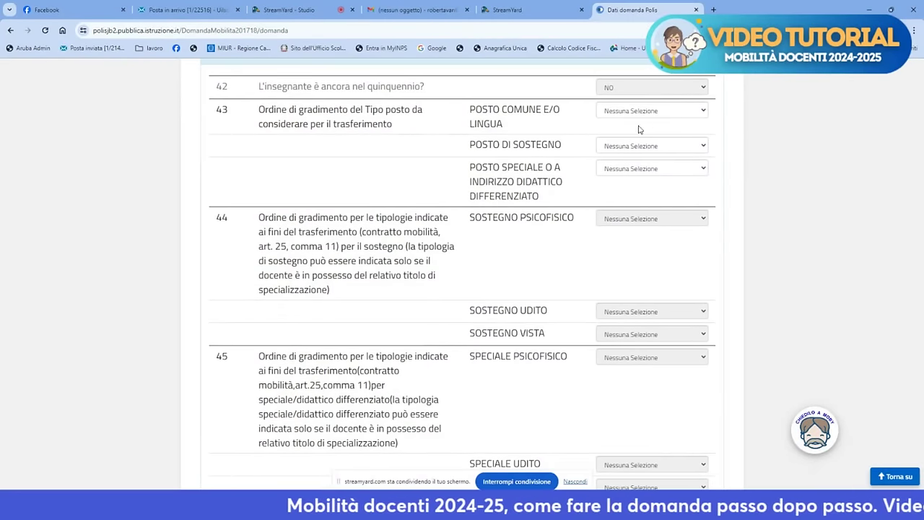
{"action": "left_click", "coordinate": [675, 113]}
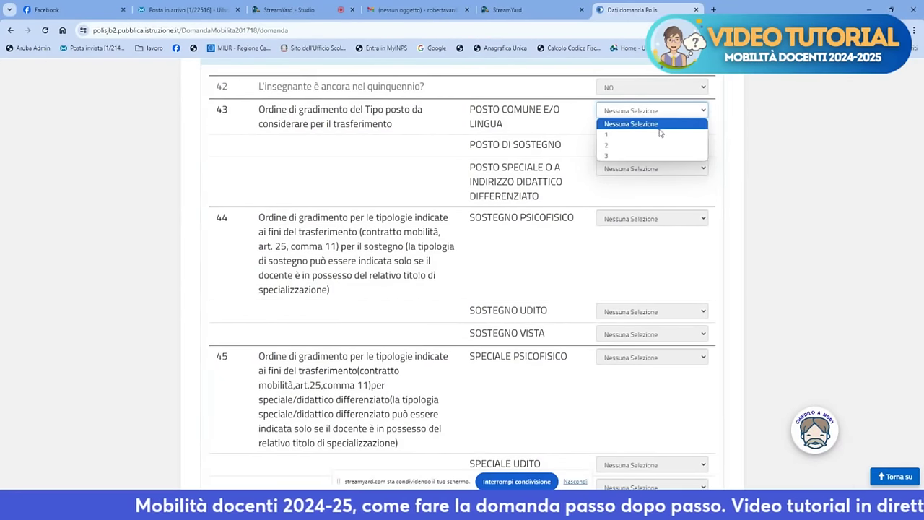
{"action": "left_click", "coordinate": [660, 134]}
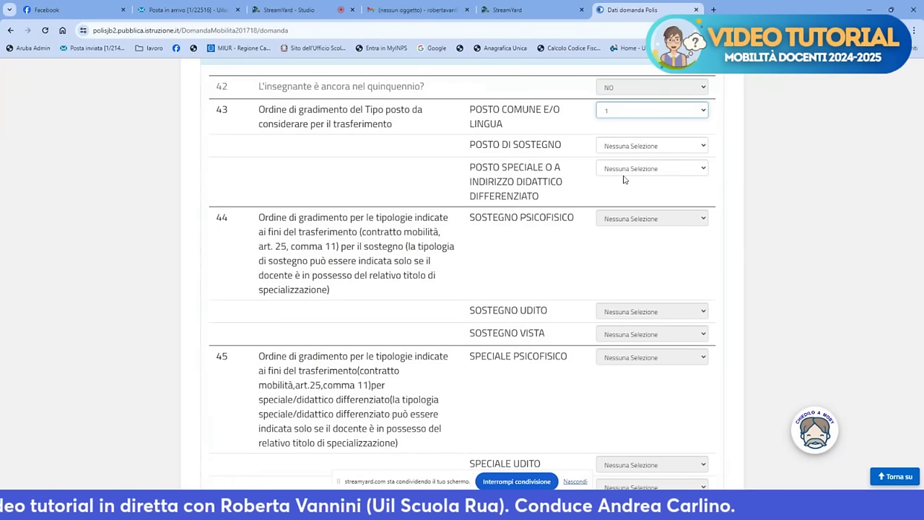
Go past the support and special post types in items 44 and 45 and expand the Requisiti section.
{"action": "scroll", "coordinate": [614, 148], "scroll_direction": "down", "scroll_amount": 2}
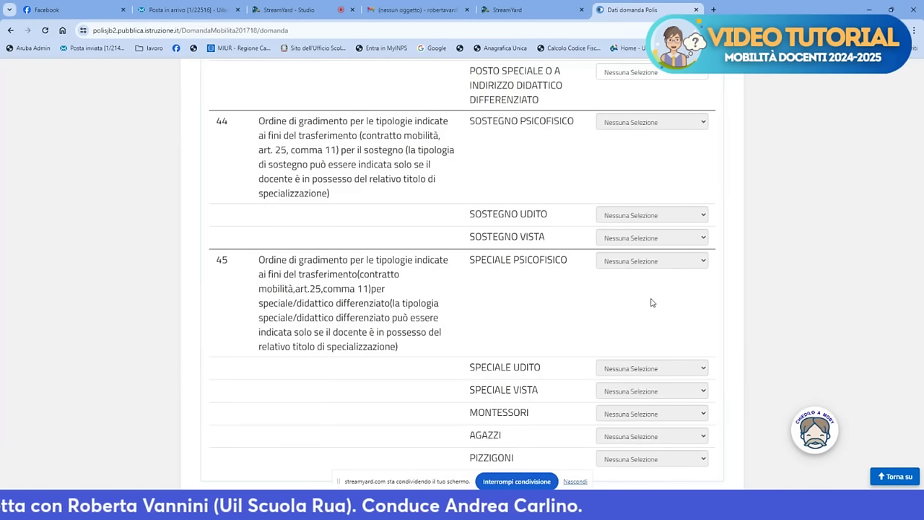
{"action": "scroll", "coordinate": [650, 304], "scroll_direction": "down", "scroll_amount": 1}
{"action": "scroll", "coordinate": [650, 298], "scroll_direction": "down", "scroll_amount": 1}
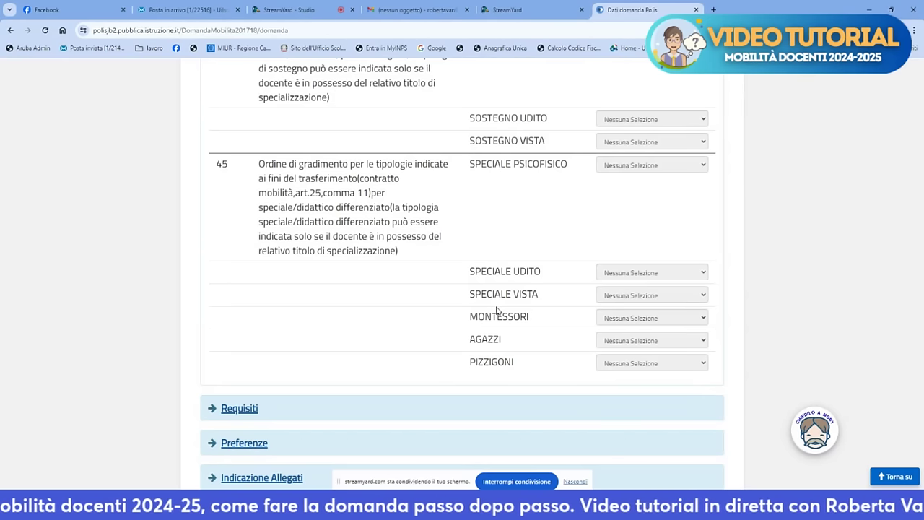
{"action": "scroll", "coordinate": [495, 310], "scroll_direction": "down", "scroll_amount": 2}
{"action": "scroll", "coordinate": [490, 307], "scroll_direction": "up", "scroll_amount": 5}
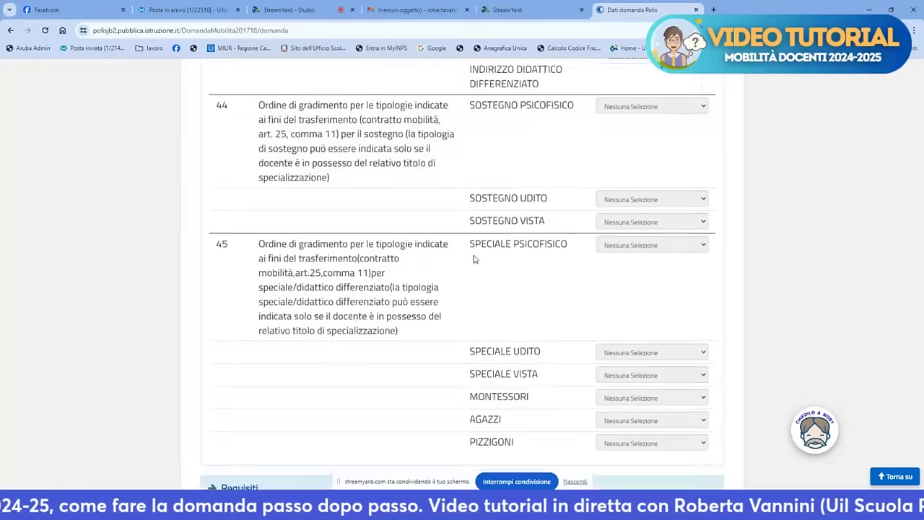
{"action": "scroll", "coordinate": [466, 269], "scroll_direction": "down", "scroll_amount": 5}
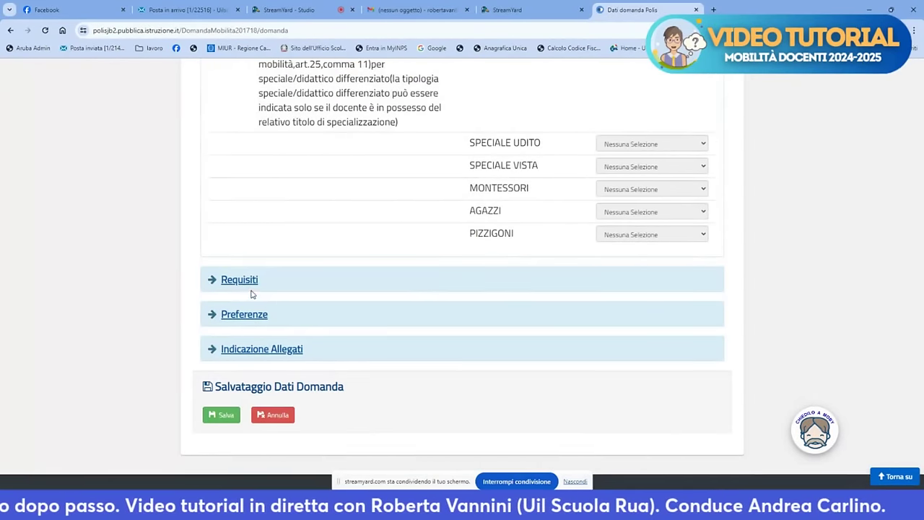
{"action": "left_click", "coordinate": [249, 280]}
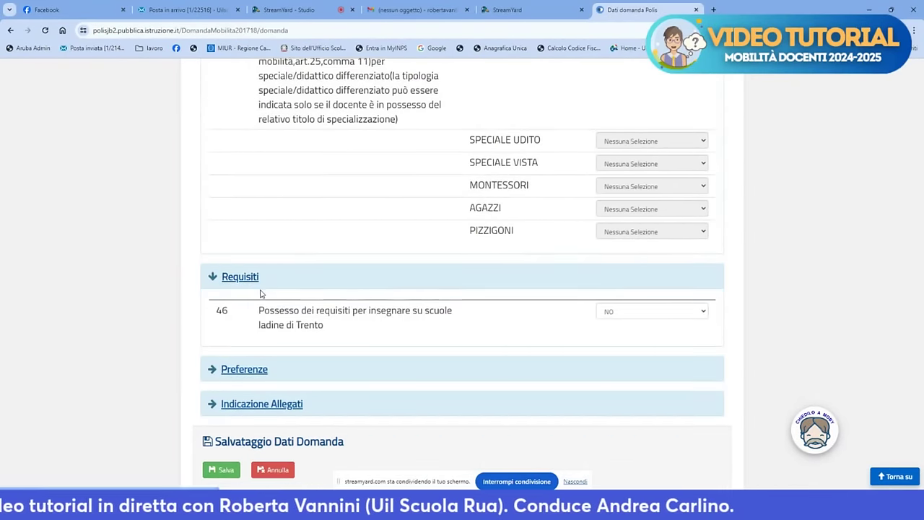
{"action": "scroll", "coordinate": [238, 289], "scroll_direction": "down", "scroll_amount": 1}
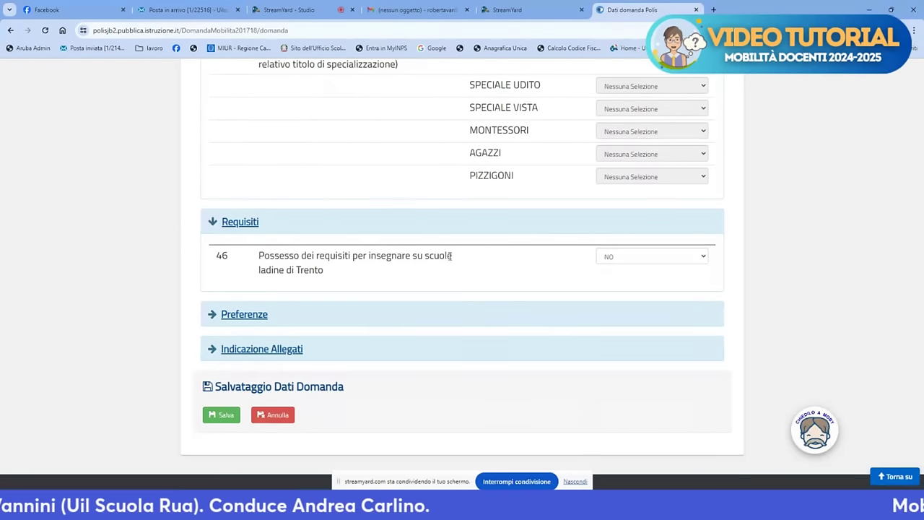
In Indicazione Allegati, choose the ESIGENZE DI FAMILIA document as attachment 1 and the precedenza per assistenza document as attachment 2.
{"action": "left_click", "coordinate": [288, 351]}
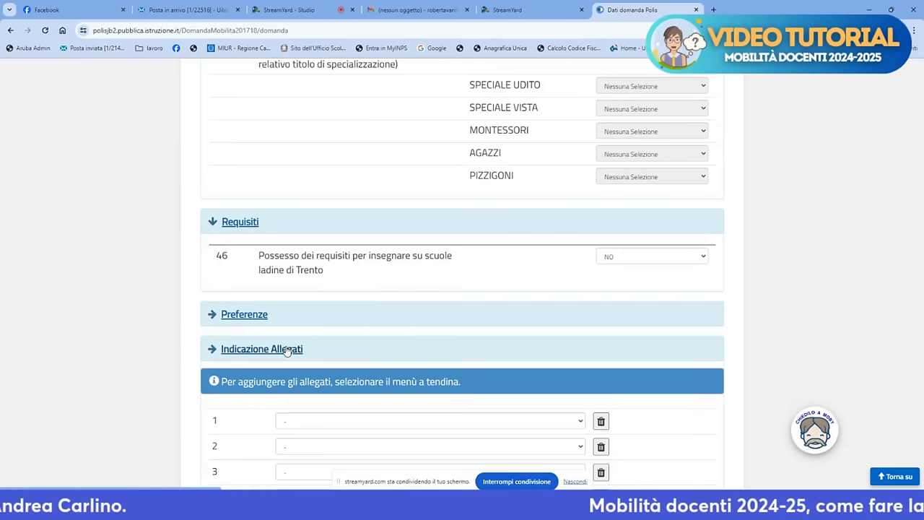
{"action": "scroll", "coordinate": [286, 349], "scroll_direction": "down", "scroll_amount": 2}
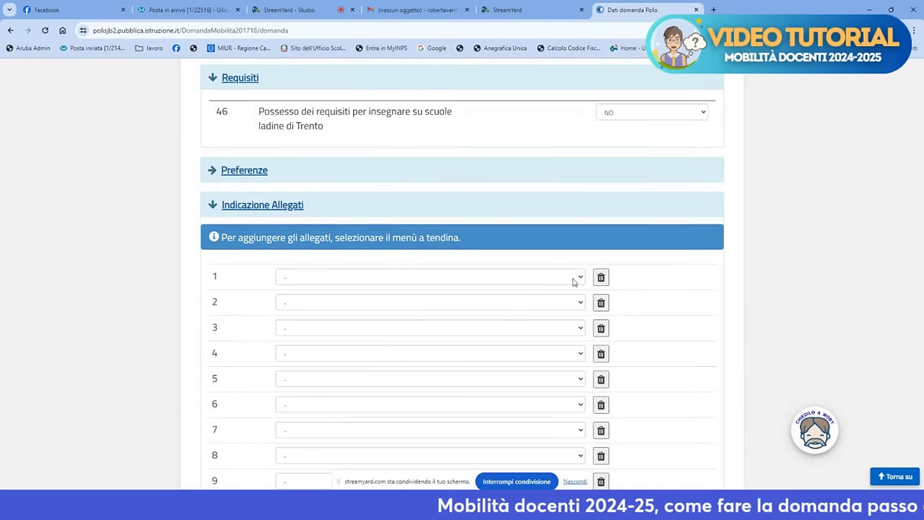
{"action": "scroll", "coordinate": [393, 292], "scroll_direction": "down", "scroll_amount": 2}
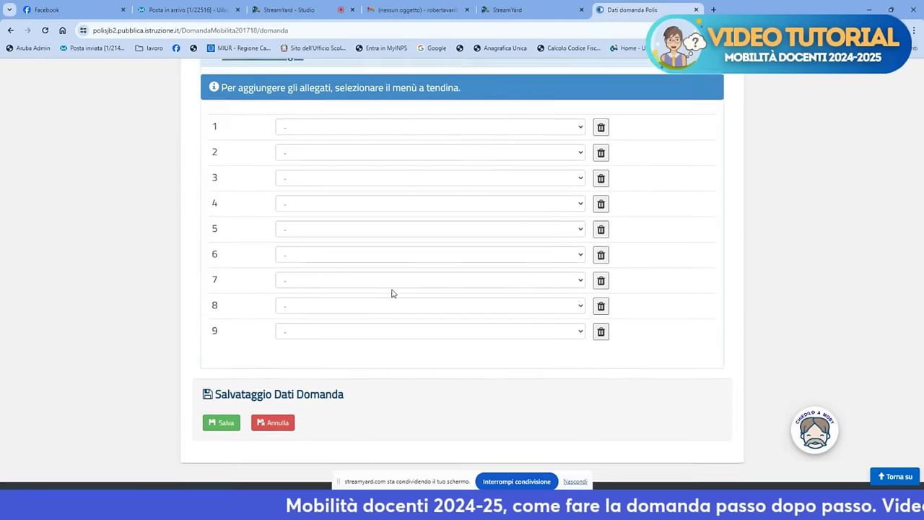
{"action": "scroll", "coordinate": [389, 271], "scroll_direction": "up", "scroll_amount": 1}
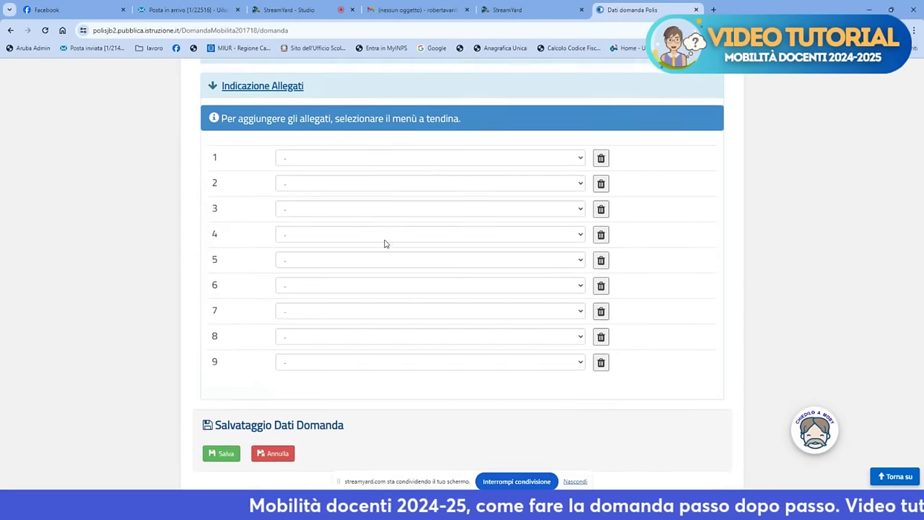
{"action": "left_click", "coordinate": [581, 161]}
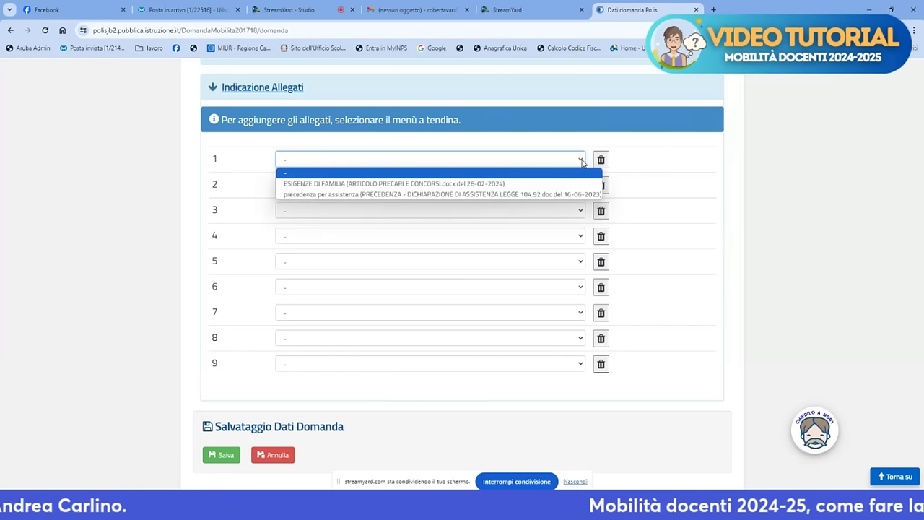
{"action": "left_click", "coordinate": [488, 185]}
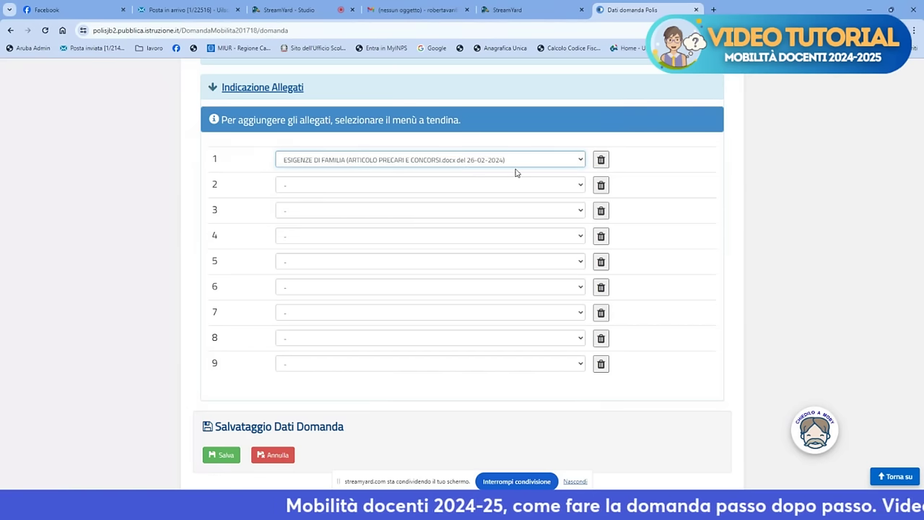
{"action": "left_click", "coordinate": [558, 184]}
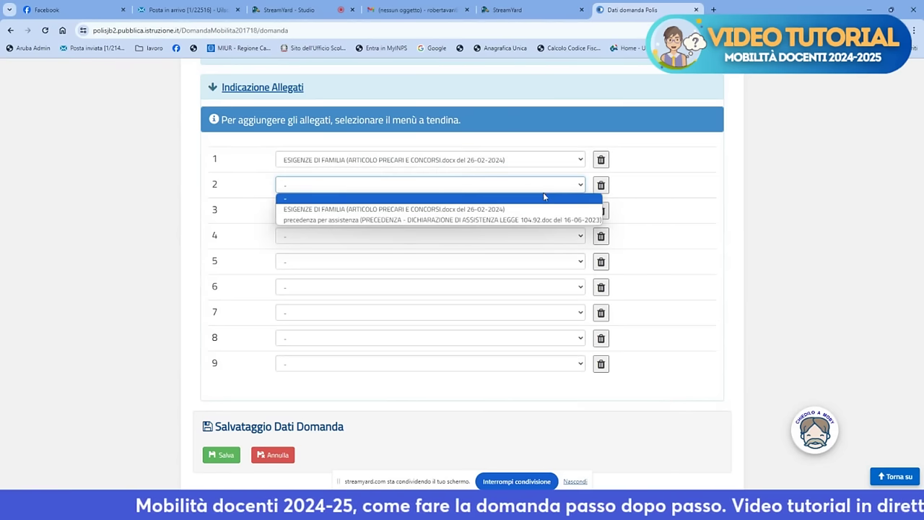
{"action": "left_click", "coordinate": [526, 221]}
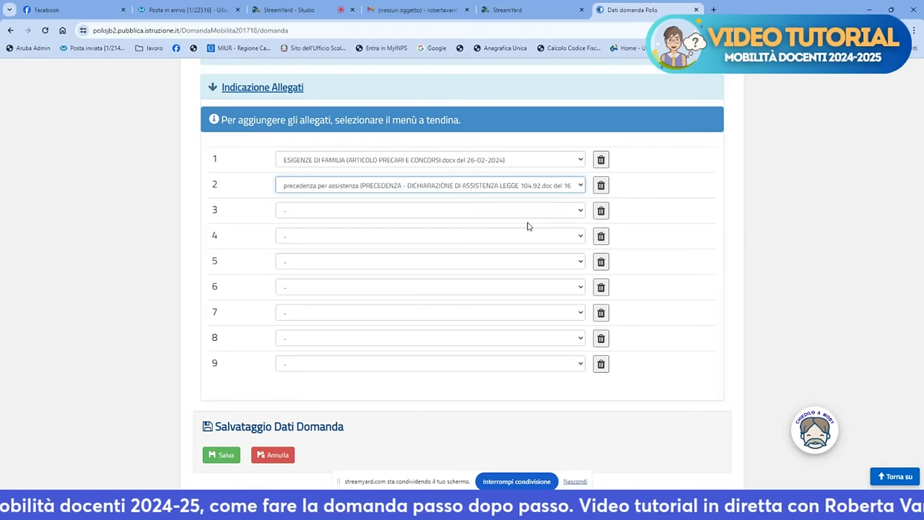
Expand the Preferenze section and declare availability for hospital schools in item 47 and adult education in item 48.
{"action": "scroll", "coordinate": [528, 226], "scroll_direction": "up", "scroll_amount": 3}
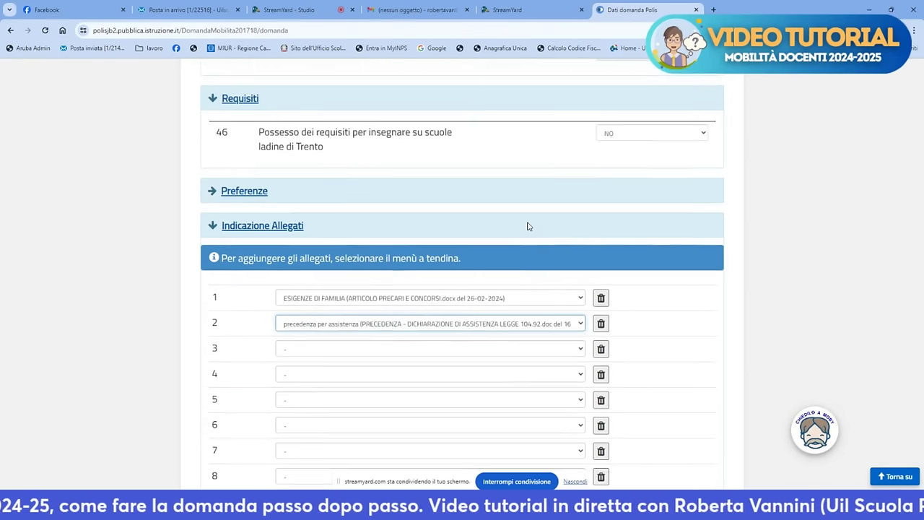
{"action": "left_click", "coordinate": [252, 246]}
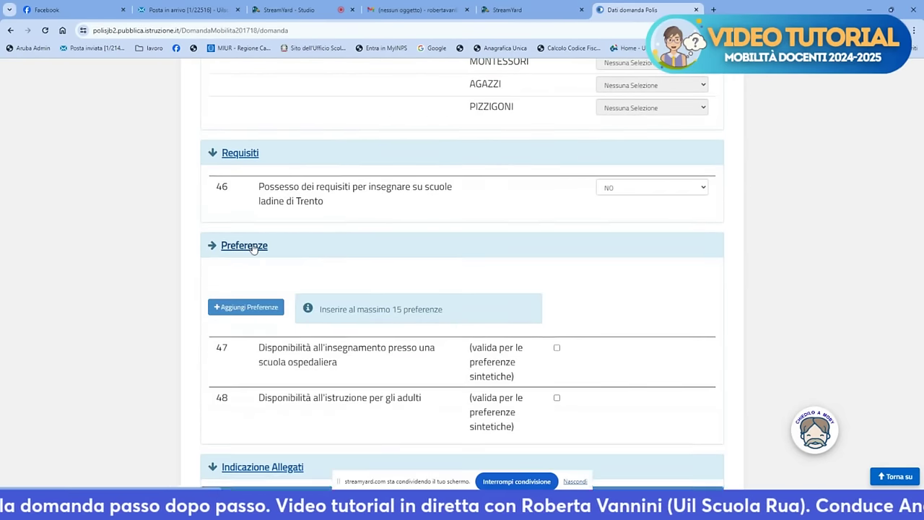
{"action": "scroll", "coordinate": [375, 219], "scroll_direction": "down", "scroll_amount": 2}
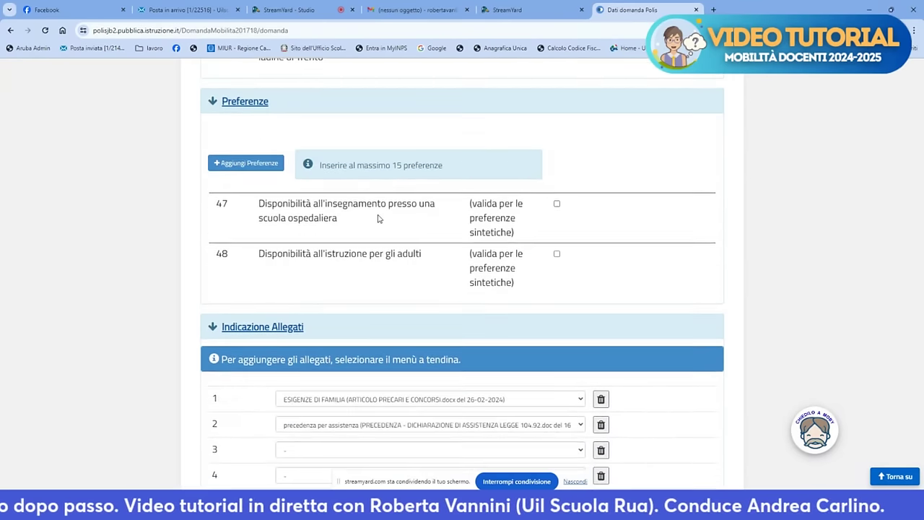
{"action": "scroll", "coordinate": [379, 215], "scroll_direction": "down", "scroll_amount": 1}
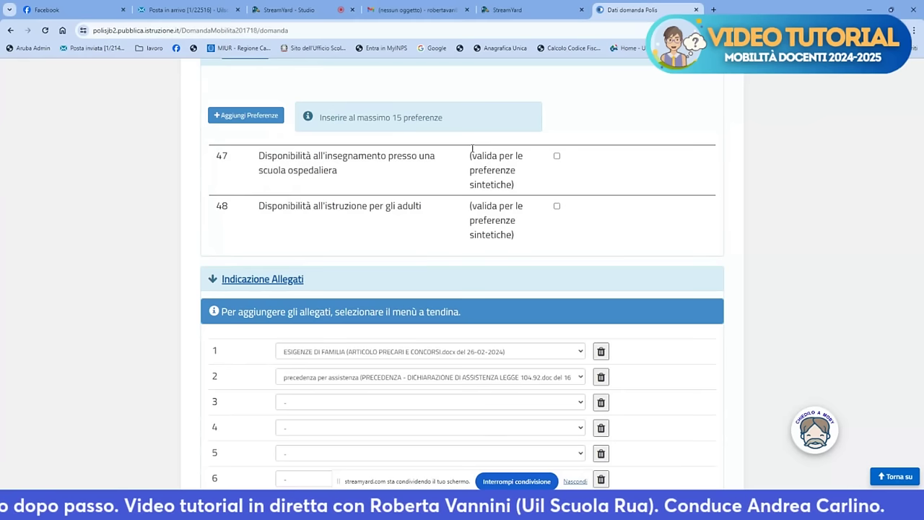
{"action": "left_click", "coordinate": [557, 158]}
Start adding preferences and load the list for region CAMPANIA and province NAPOLI.
{"action": "scroll", "coordinate": [557, 210], "scroll_direction": "up", "scroll_amount": 3}
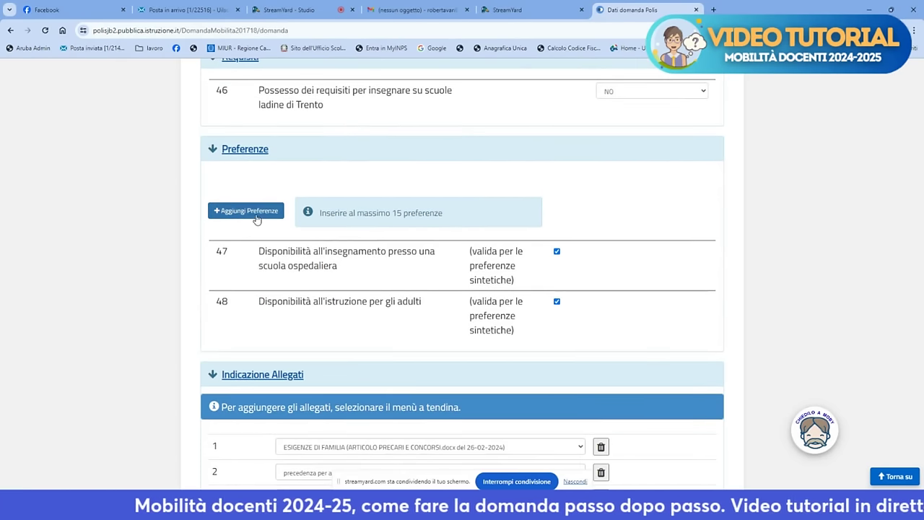
{"action": "left_click", "coordinate": [245, 214]}
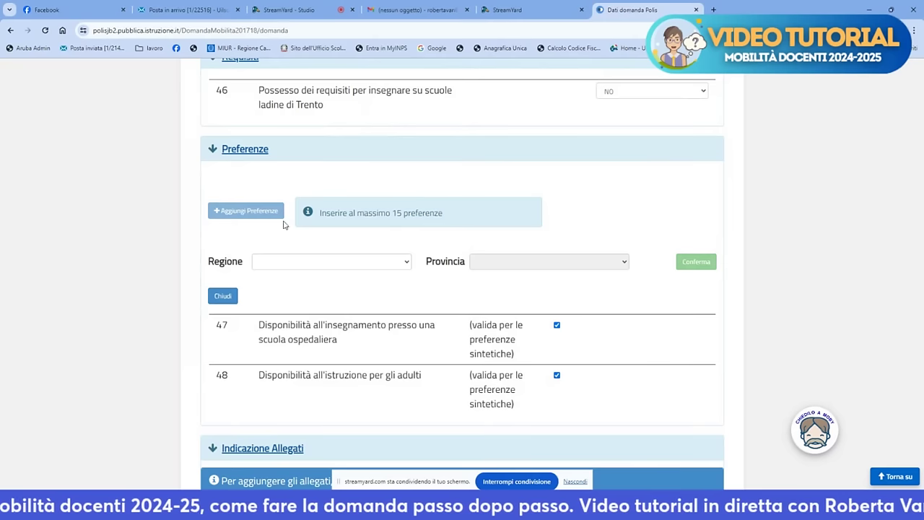
{"action": "left_click", "coordinate": [275, 261]}
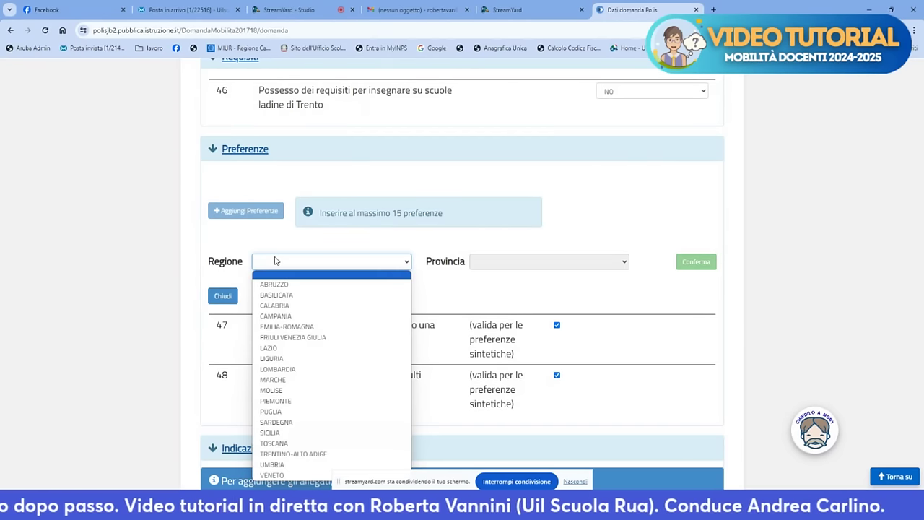
{"action": "left_click", "coordinate": [295, 318]}
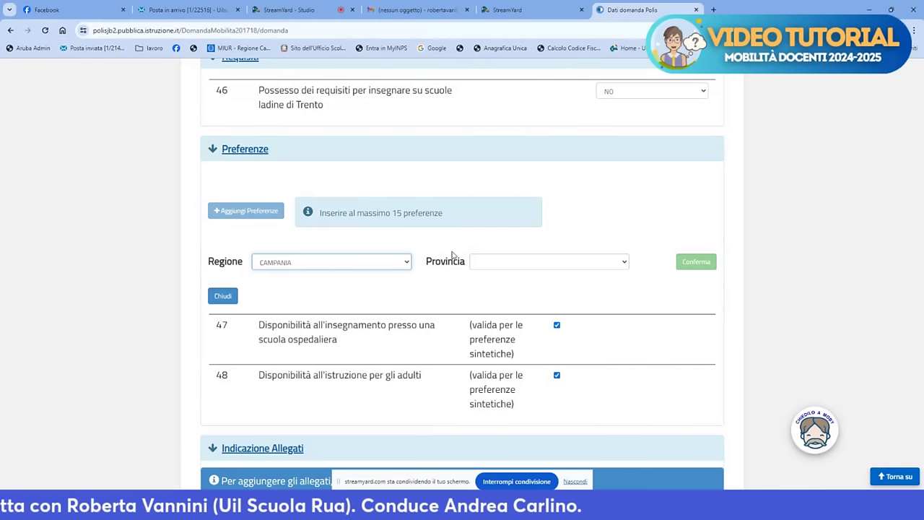
{"action": "left_click", "coordinate": [484, 264]}
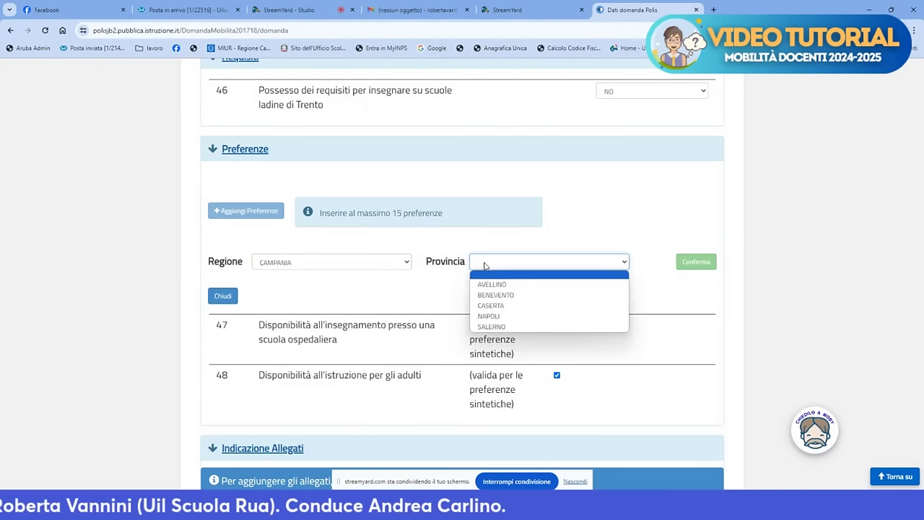
{"action": "left_click", "coordinate": [489, 316]}
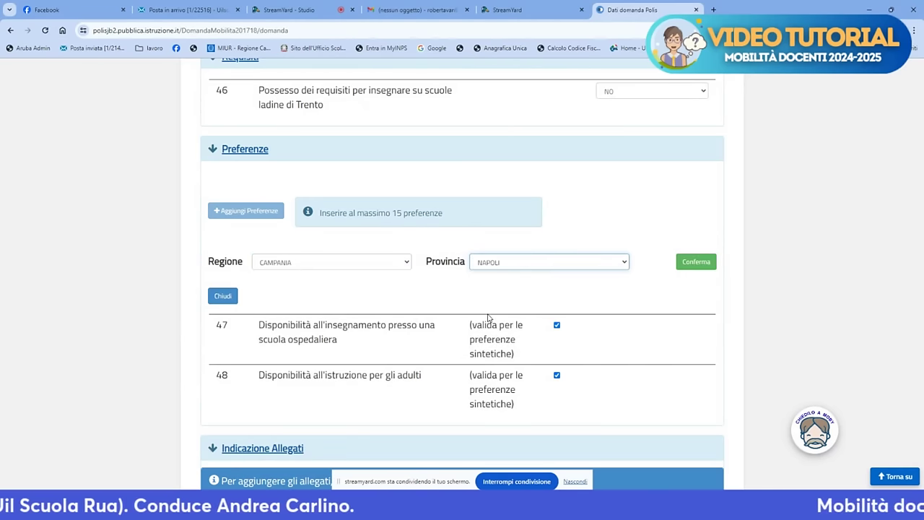
{"action": "left_click", "coordinate": [679, 263]}
Look through the Naples municipality and districts and add the whole PROVINCIA DI NAPOLI as a preference.
{"action": "scroll", "coordinate": [661, 264], "scroll_direction": "down", "scroll_amount": 2}
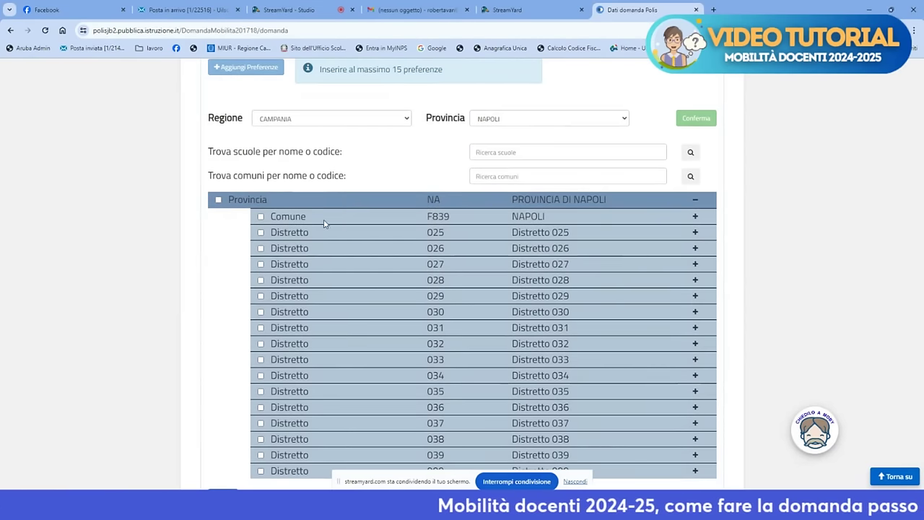
{"action": "scroll", "coordinate": [505, 210], "scroll_direction": "down", "scroll_amount": 3}
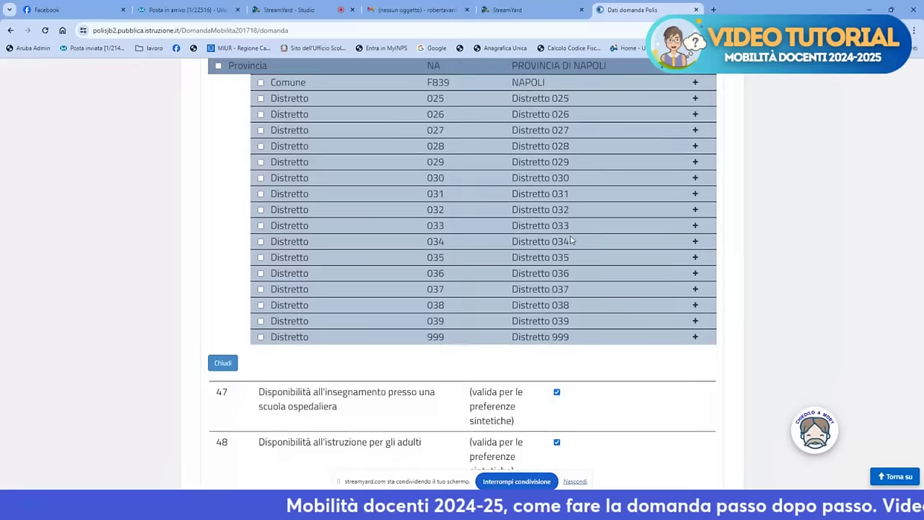
{"action": "scroll", "coordinate": [534, 202], "scroll_direction": "up", "scroll_amount": 2}
{"action": "scroll", "coordinate": [556, 193], "scroll_direction": "down", "scroll_amount": 1}
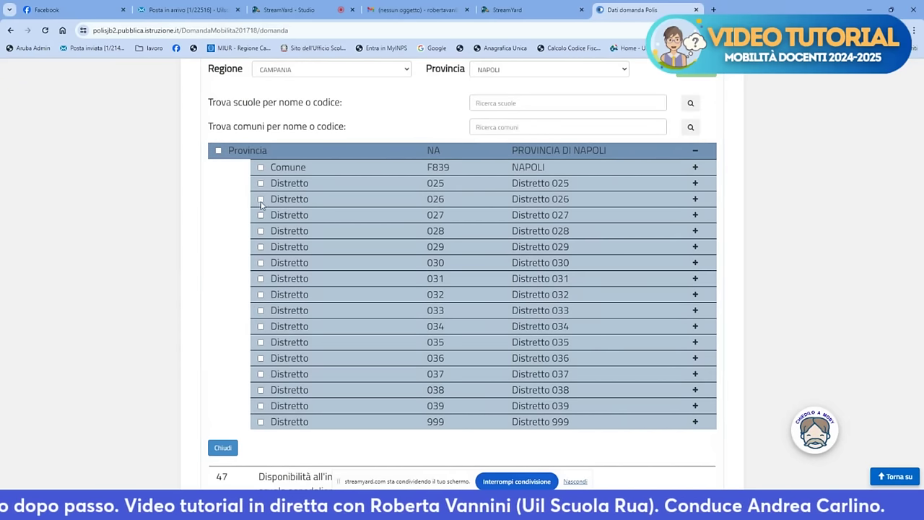
{"action": "left_click", "coordinate": [218, 153]}
{"action": "scroll", "coordinate": [353, 190], "scroll_direction": "up", "scroll_amount": 4}
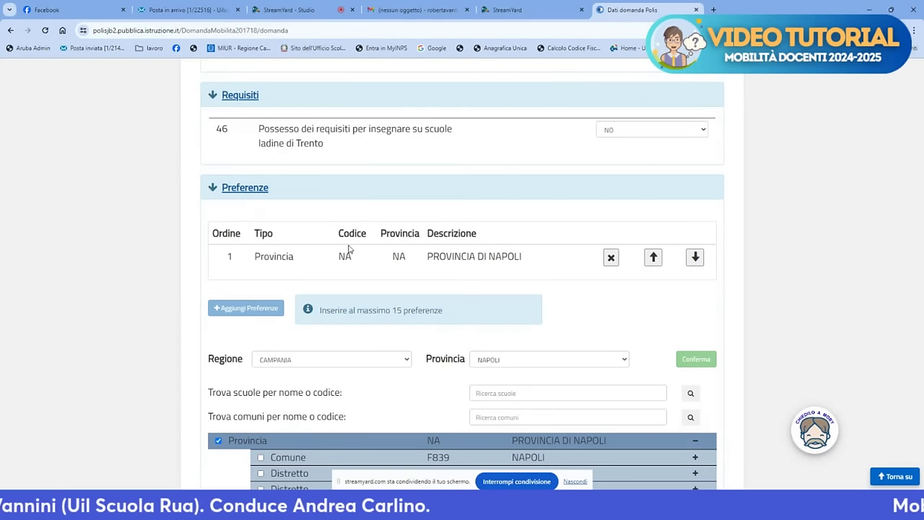
Remove the whole PROVINCIA DI NAPOLI from the list of preferences.
{"action": "scroll", "coordinate": [351, 248], "scroll_direction": "down", "scroll_amount": 3}
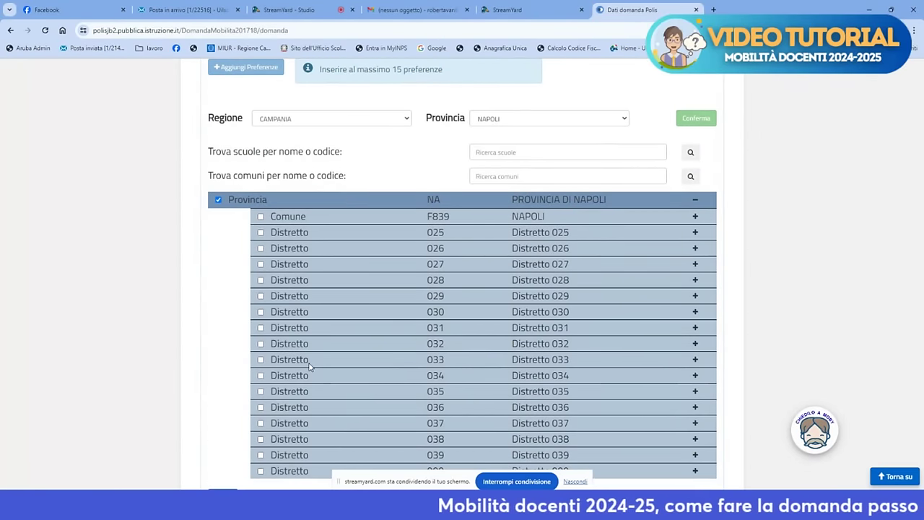
{"action": "scroll", "coordinate": [316, 359], "scroll_direction": "up", "scroll_amount": 2}
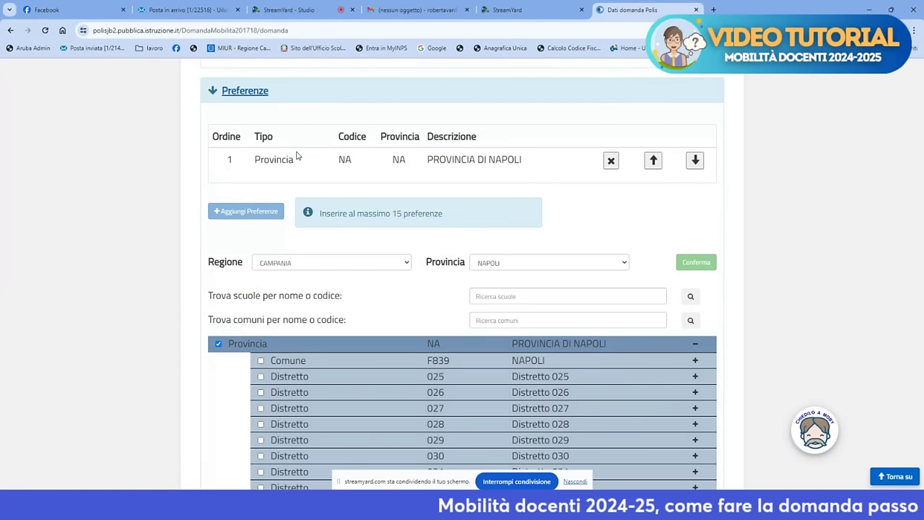
{"action": "scroll", "coordinate": [296, 156], "scroll_direction": "down", "scroll_amount": 2}
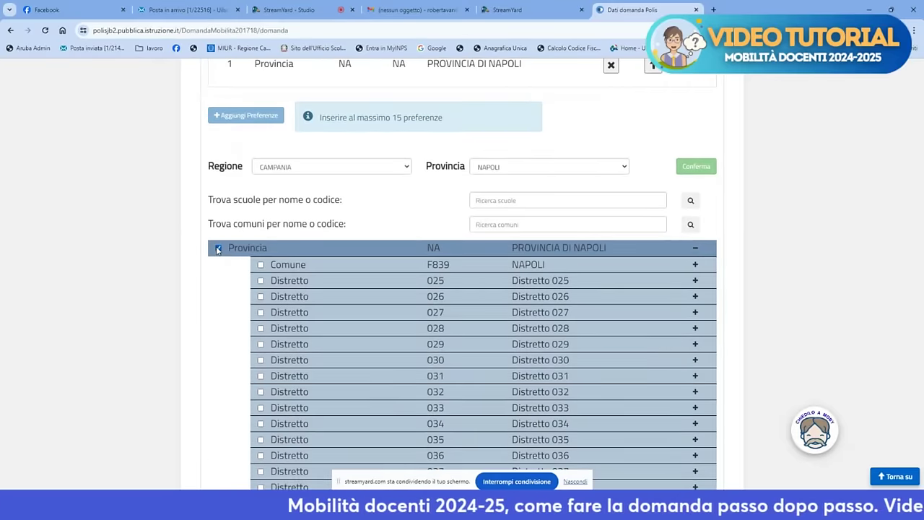
{"action": "left_click", "coordinate": [217, 248]}
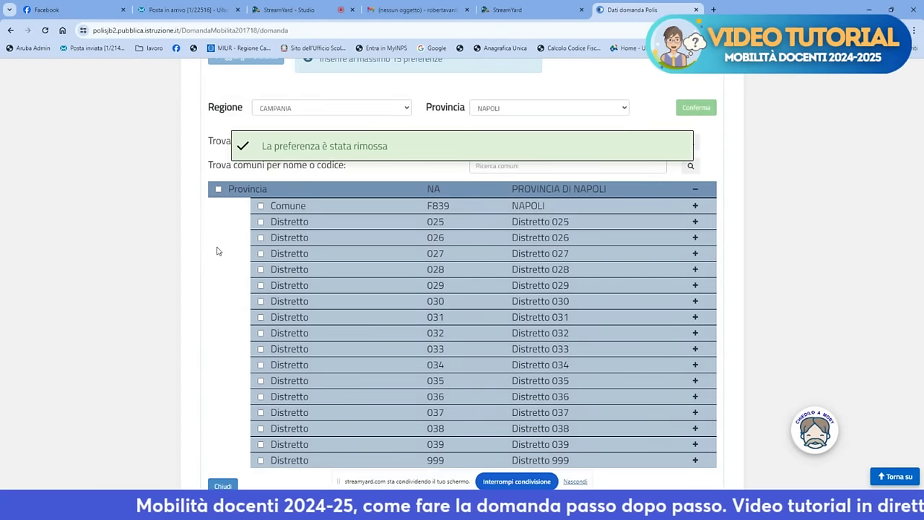
{"action": "scroll", "coordinate": [218, 251], "scroll_direction": "up", "scroll_amount": 4}
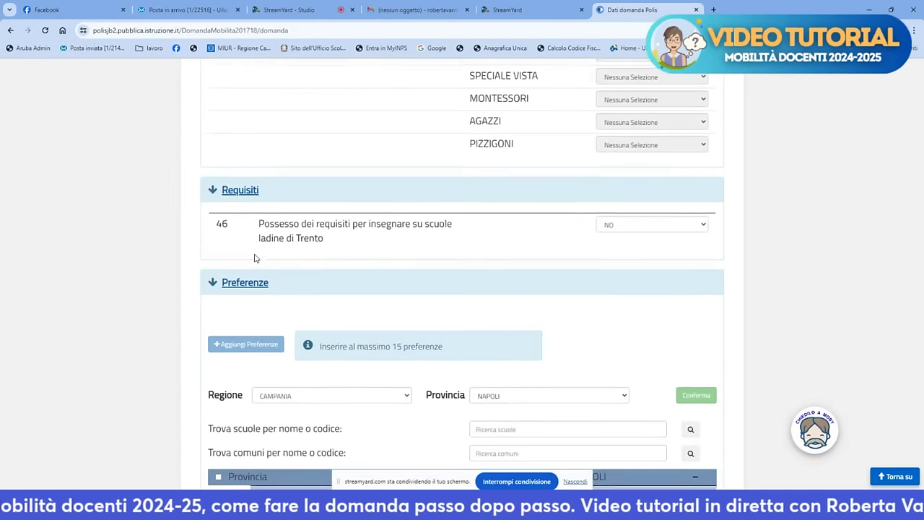
Add the municipality of NAPOLI (F839) as a preference and check it in the preference list.
{"action": "scroll", "coordinate": [254, 257], "scroll_direction": "down", "scroll_amount": 5}
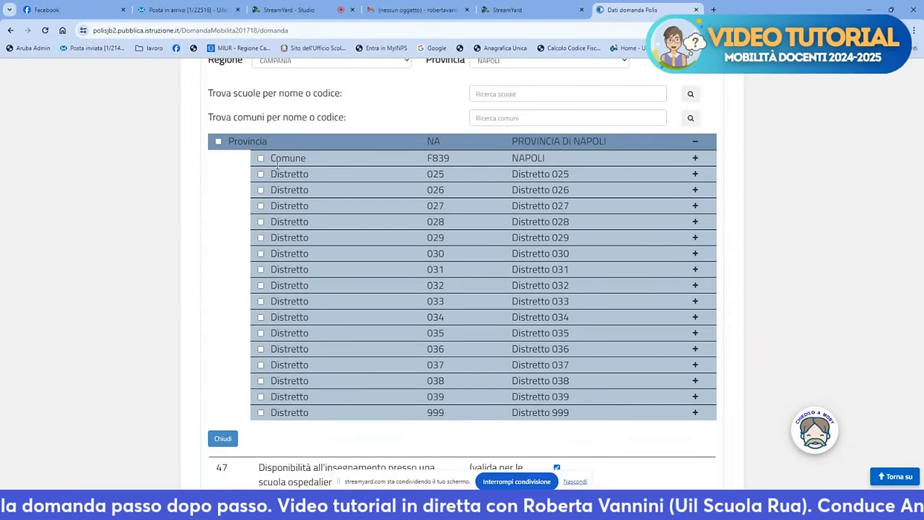
{"action": "left_click", "coordinate": [261, 158]}
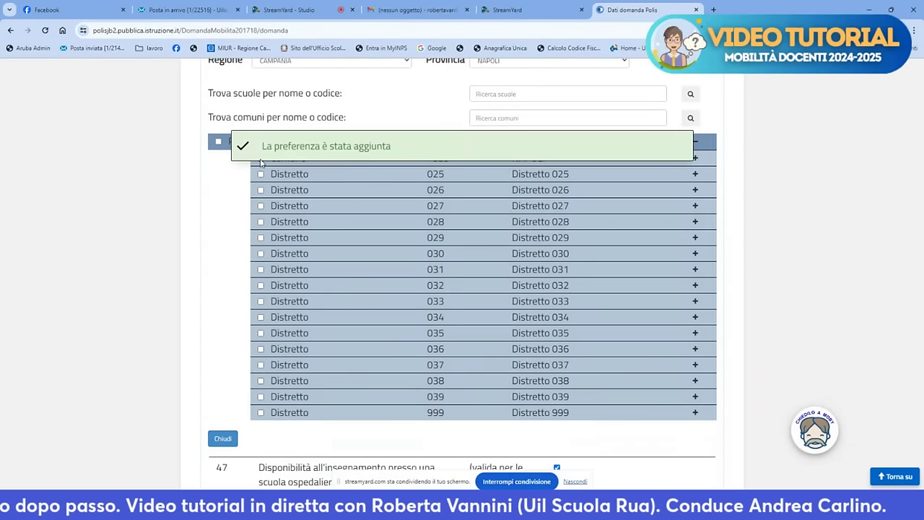
{"action": "scroll", "coordinate": [401, 204], "scroll_direction": "up", "scroll_amount": 4}
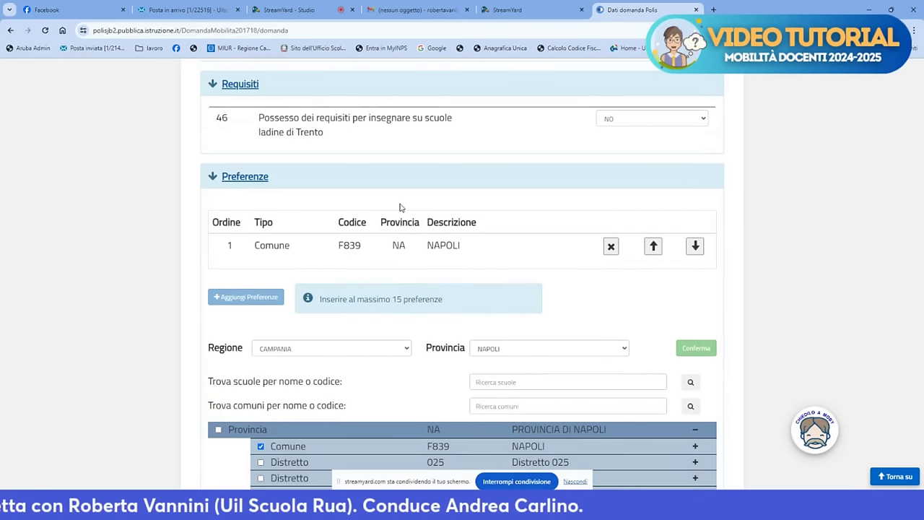
{"action": "scroll", "coordinate": [411, 205], "scroll_direction": "down", "scroll_amount": 2}
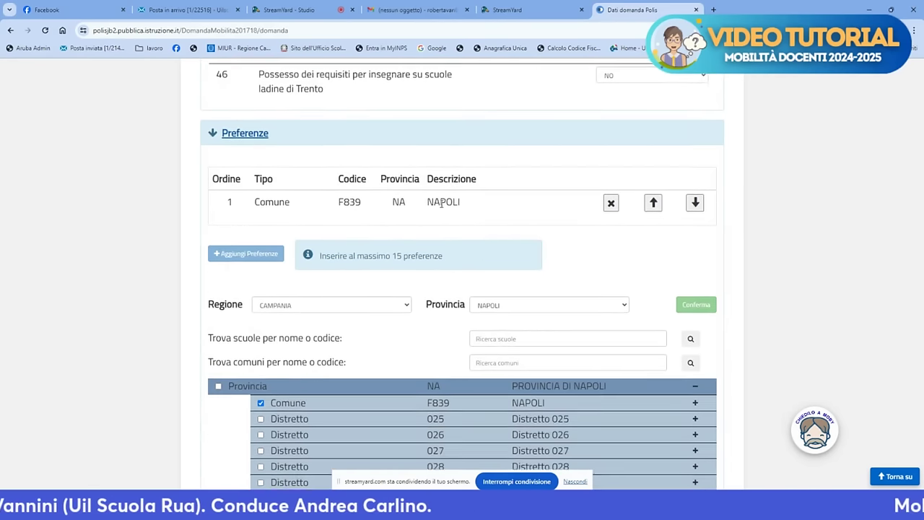
Expand the municipality of NAPOLI and add its districts 043 and 044 as preferences.
{"action": "scroll", "coordinate": [452, 210], "scroll_direction": "down", "scroll_amount": 2}
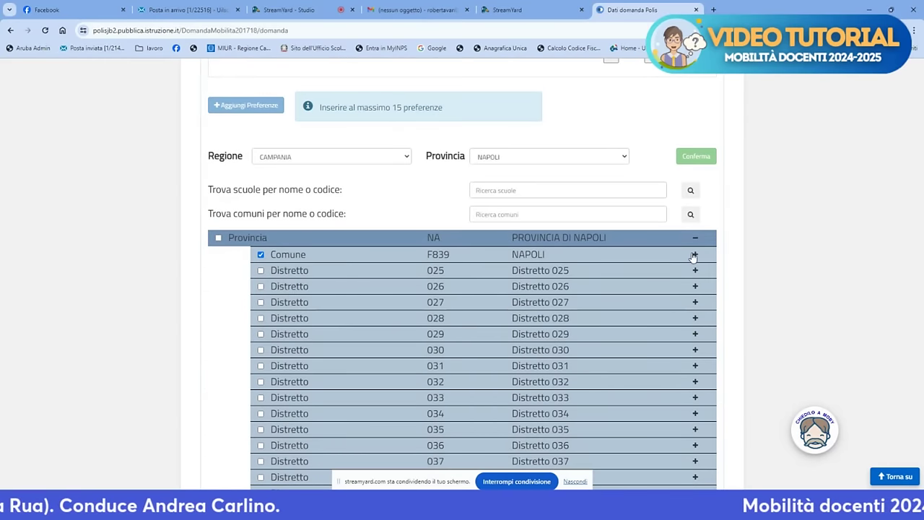
{"action": "left_click", "coordinate": [696, 257]}
{"action": "scroll", "coordinate": [646, 264], "scroll_direction": "down", "scroll_amount": 2}
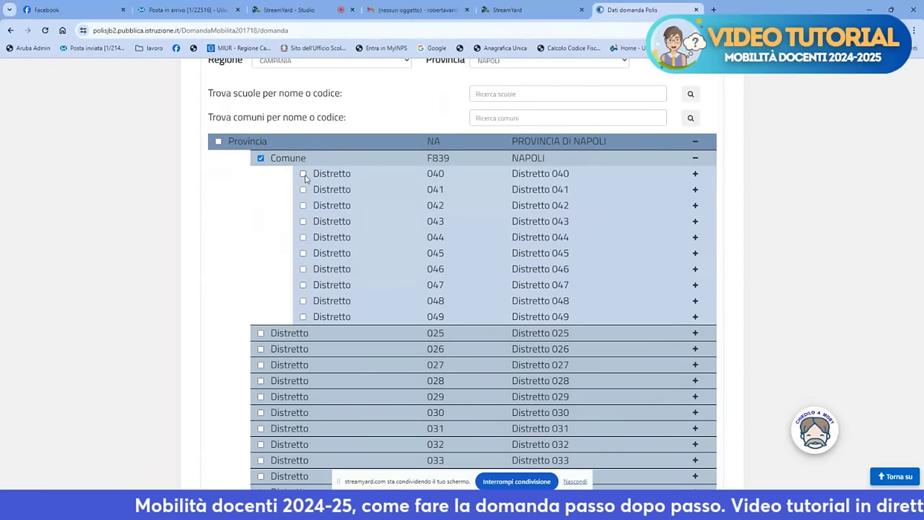
{"action": "scroll", "coordinate": [307, 174], "scroll_direction": "up", "scroll_amount": 1}
{"action": "scroll", "coordinate": [312, 176], "scroll_direction": "down", "scroll_amount": 2}
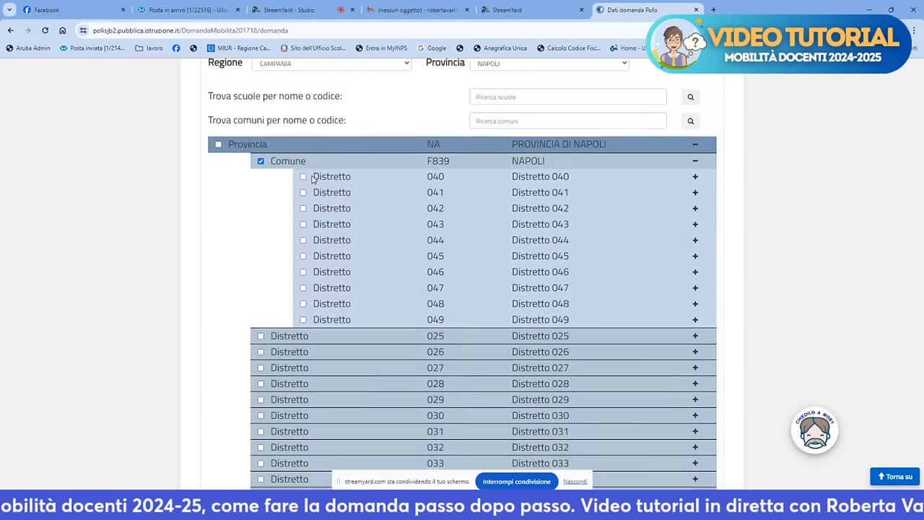
{"action": "scroll", "coordinate": [314, 178], "scroll_direction": "up", "scroll_amount": 3}
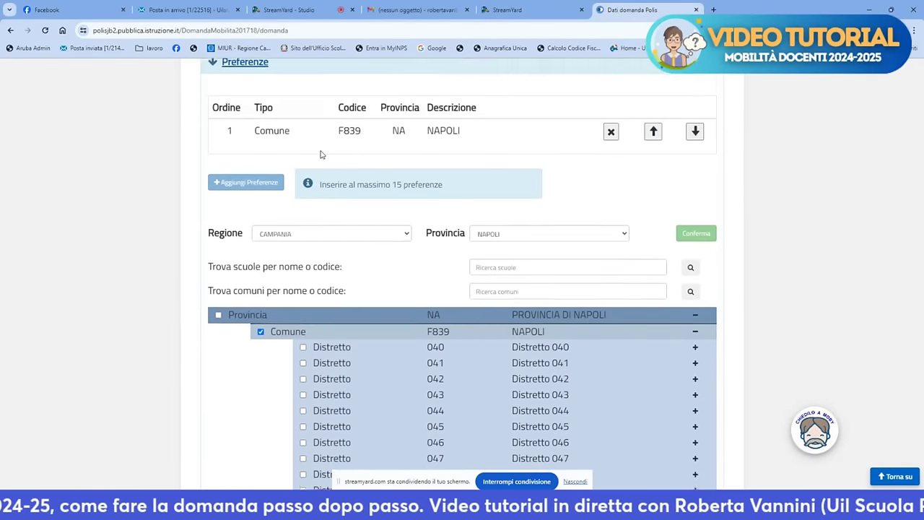
{"action": "scroll", "coordinate": [307, 159], "scroll_direction": "down", "scroll_amount": 2}
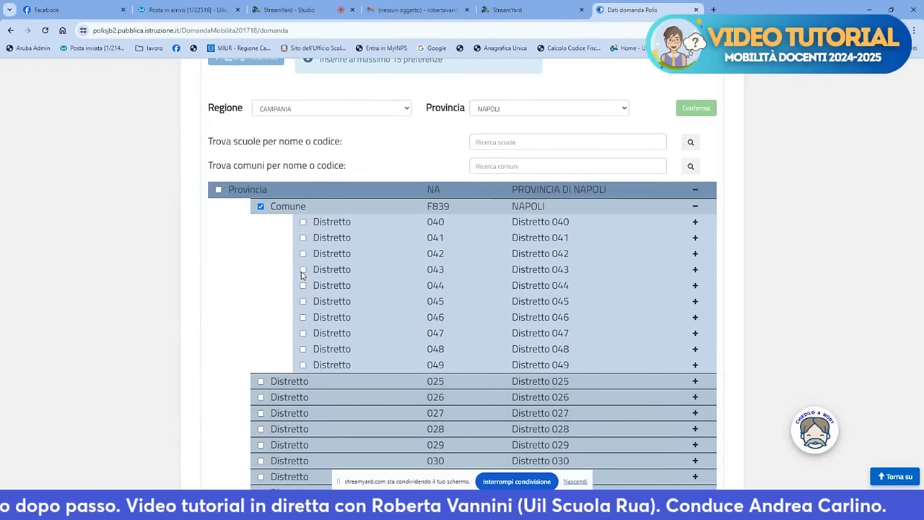
{"action": "left_click", "coordinate": [303, 271]}
{"action": "left_click", "coordinate": [304, 286]}
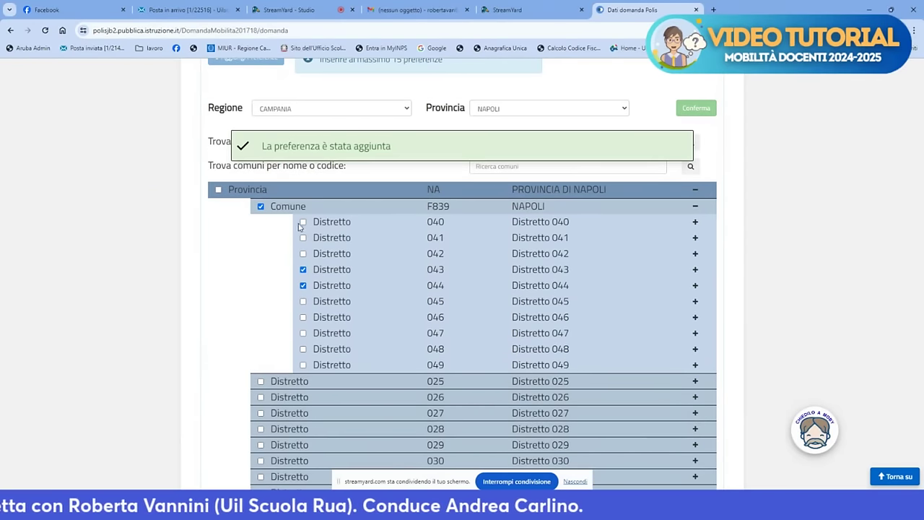
{"action": "scroll", "coordinate": [510, 233], "scroll_direction": "up", "scroll_amount": 2}
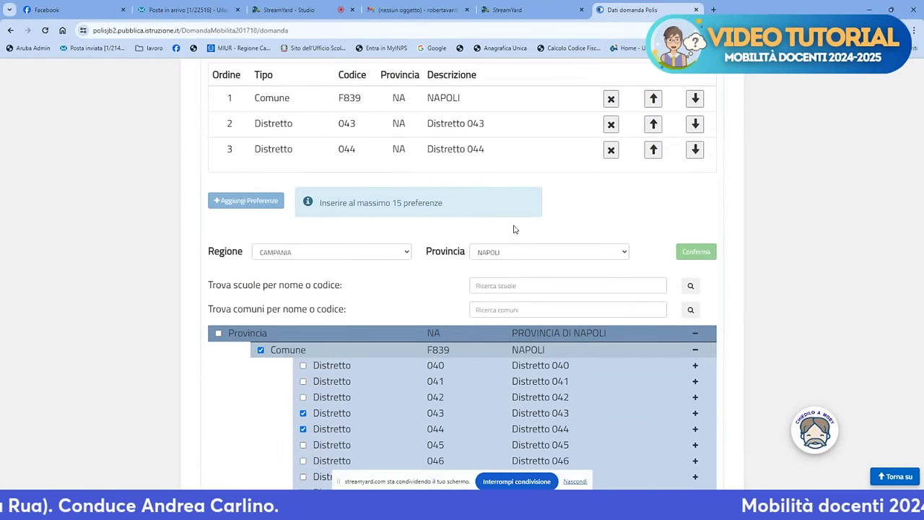
{"action": "scroll", "coordinate": [523, 214], "scroll_direction": "down", "scroll_amount": 1}
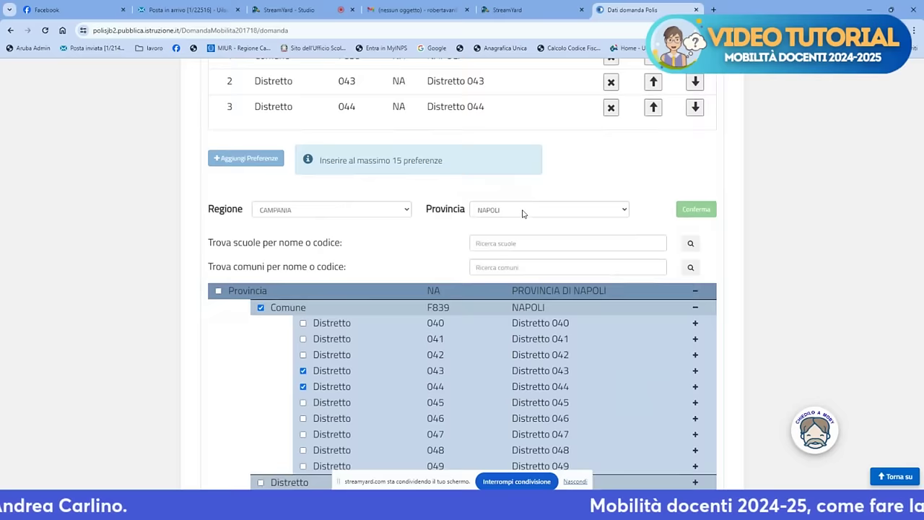
Reorder the preferences so that the municipality of NAPOLI comes third, after districts 043 and 044.
{"action": "scroll", "coordinate": [523, 215], "scroll_direction": "up", "scroll_amount": 1}
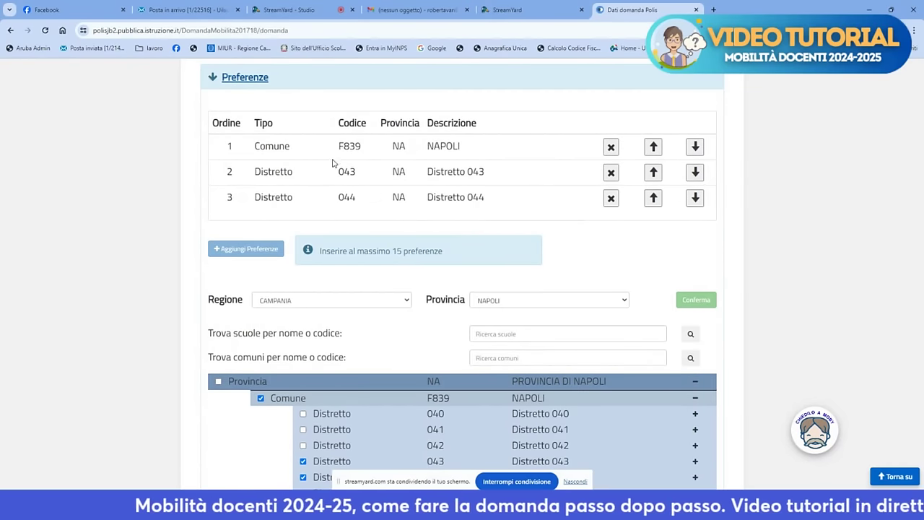
{"action": "left_click", "coordinate": [696, 147]}
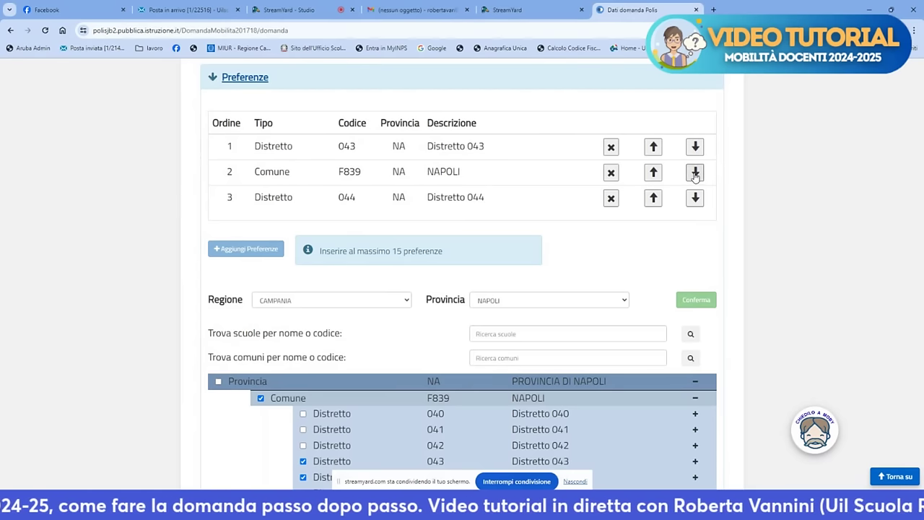
{"action": "left_click", "coordinate": [696, 174]}
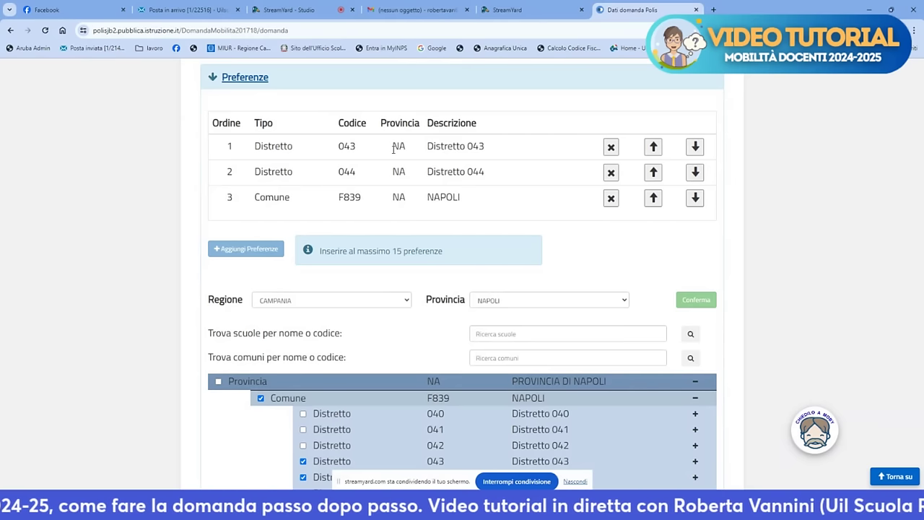
Expand Distretto 025 and its municipality POZZUOLI, and add the school SMS DIANO DI POZZUOLI as a preference.
{"action": "scroll", "coordinate": [393, 148], "scroll_direction": "down", "scroll_amount": 3}
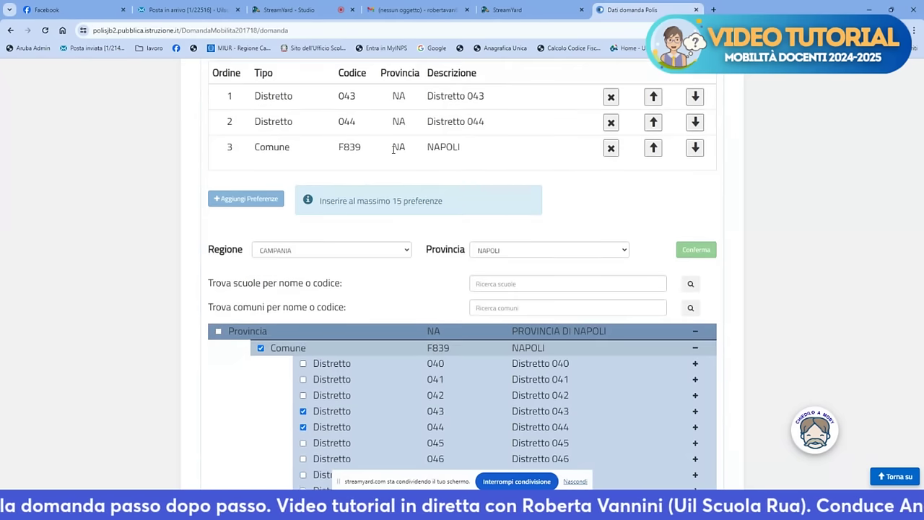
{"action": "scroll", "coordinate": [394, 148], "scroll_direction": "up", "scroll_amount": 3}
{"action": "scroll", "coordinate": [396, 149], "scroll_direction": "down", "scroll_amount": 1}
{"action": "scroll", "coordinate": [396, 150], "scroll_direction": "down", "scroll_amount": 5}
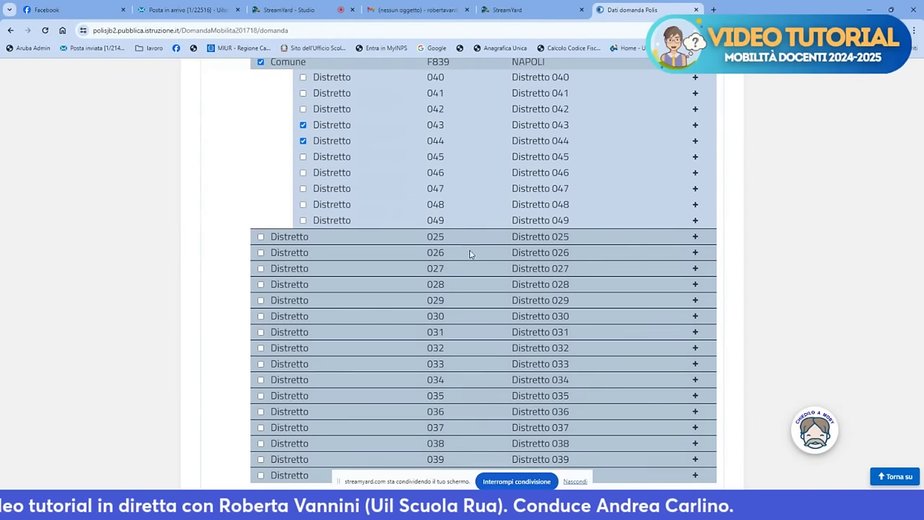
{"action": "left_click", "coordinate": [695, 238]}
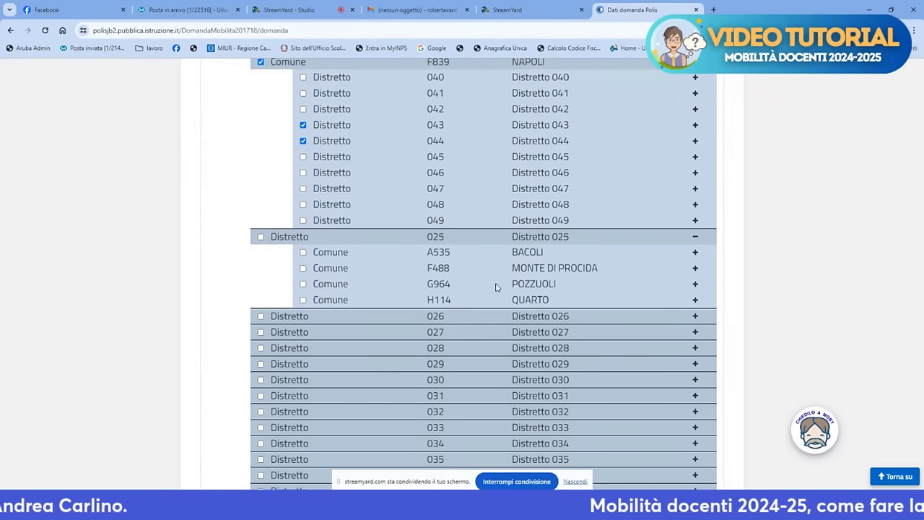
{"action": "left_click", "coordinate": [696, 284]}
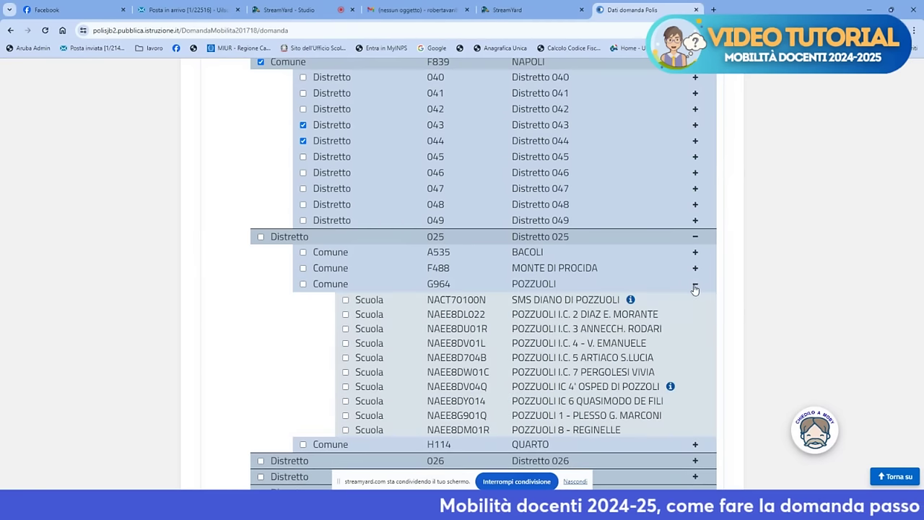
{"action": "scroll", "coordinate": [651, 270], "scroll_direction": "down", "scroll_amount": 2}
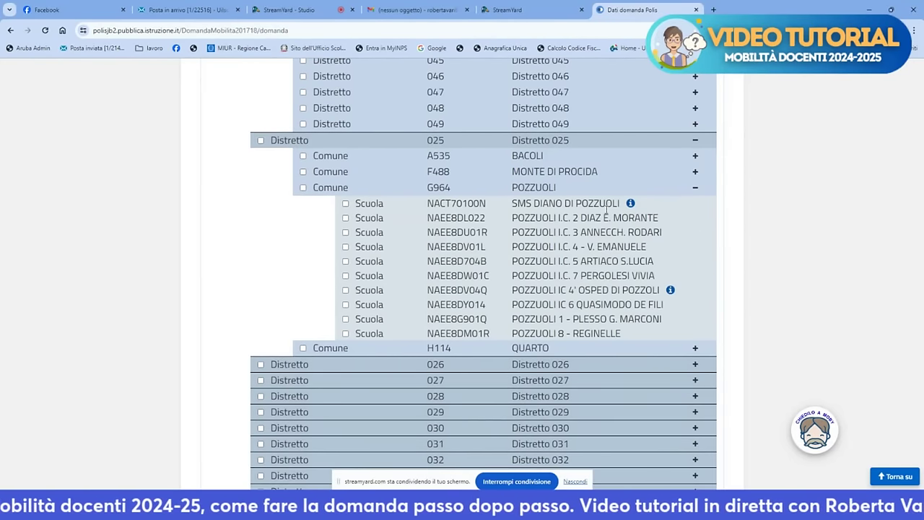
{"action": "mouse_move", "coordinate": [631, 208]}
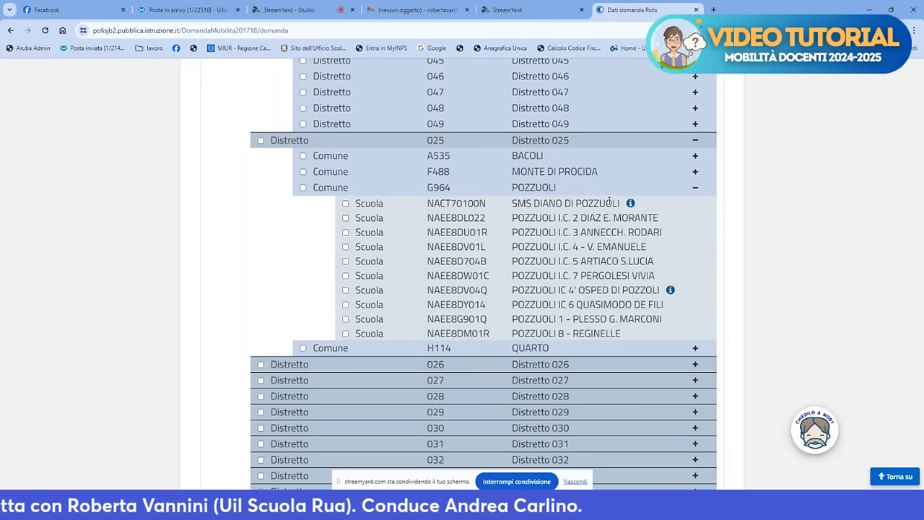
{"action": "left_click", "coordinate": [346, 204]}
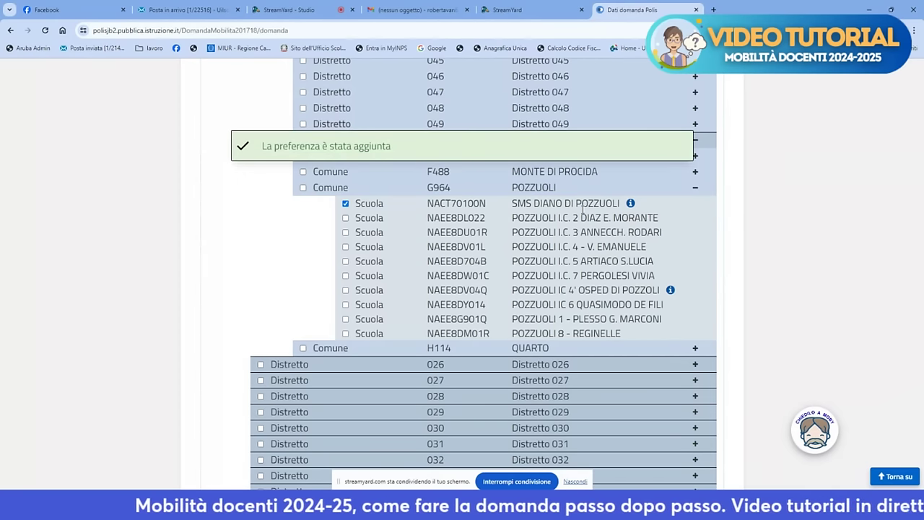
Check the notes on the special Pozzuoli schools and add POZZUOLI IC 4' OSPED DI POZZOLI and POZZUOLI I.C. 3 ANNECCH. RODARI as preferences.
{"action": "mouse_move", "coordinate": [631, 205]}
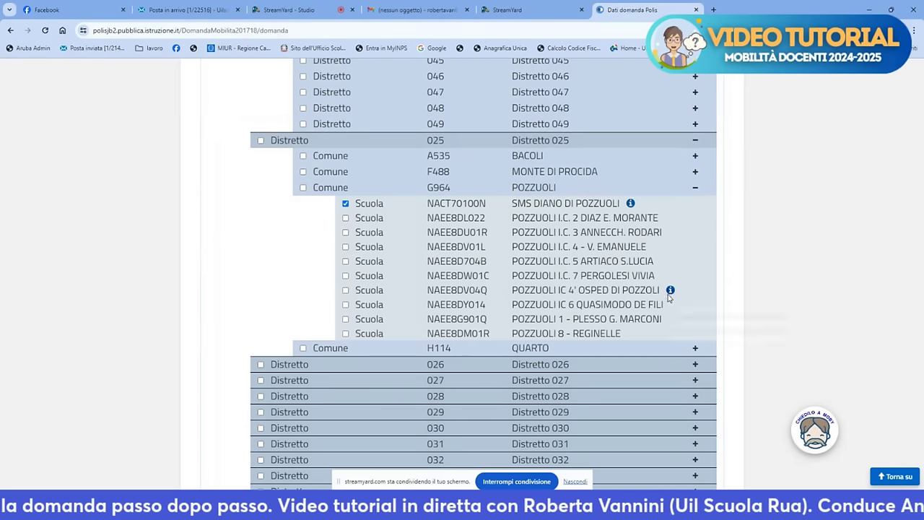
{"action": "mouse_move", "coordinate": [671, 291]}
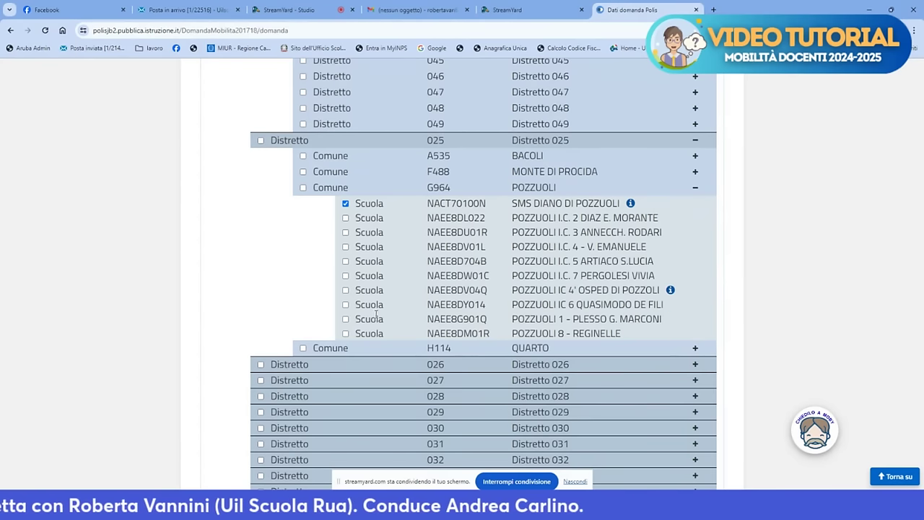
{"action": "left_click", "coordinate": [346, 291]}
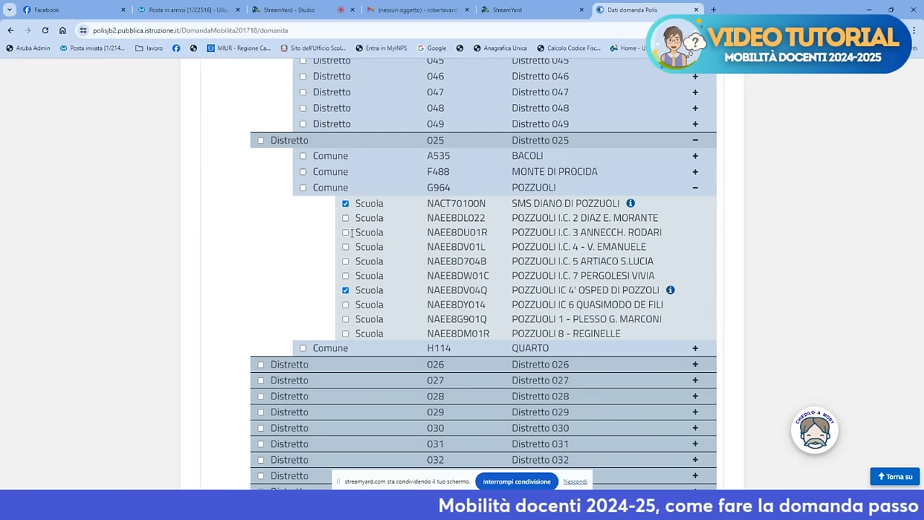
{"action": "left_click", "coordinate": [346, 232]}
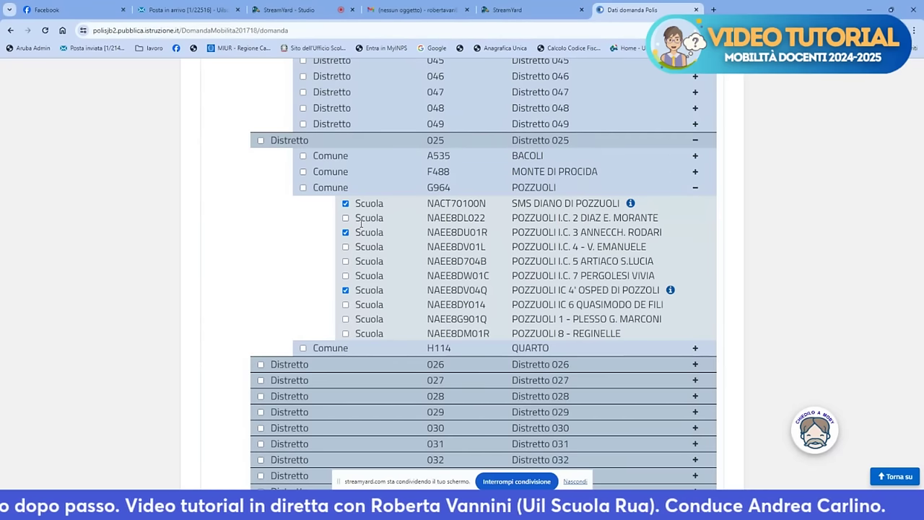
Expand Distretto 999 at the end of the district list and look through its municipalities.
{"action": "scroll", "coordinate": [361, 224], "scroll_direction": "down", "scroll_amount": 3}
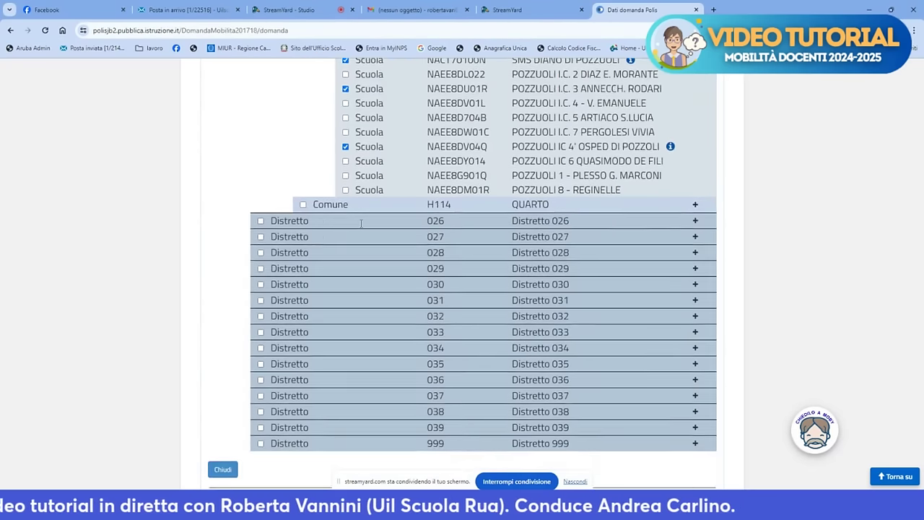
{"action": "scroll", "coordinate": [361, 223], "scroll_direction": "down", "scroll_amount": 1}
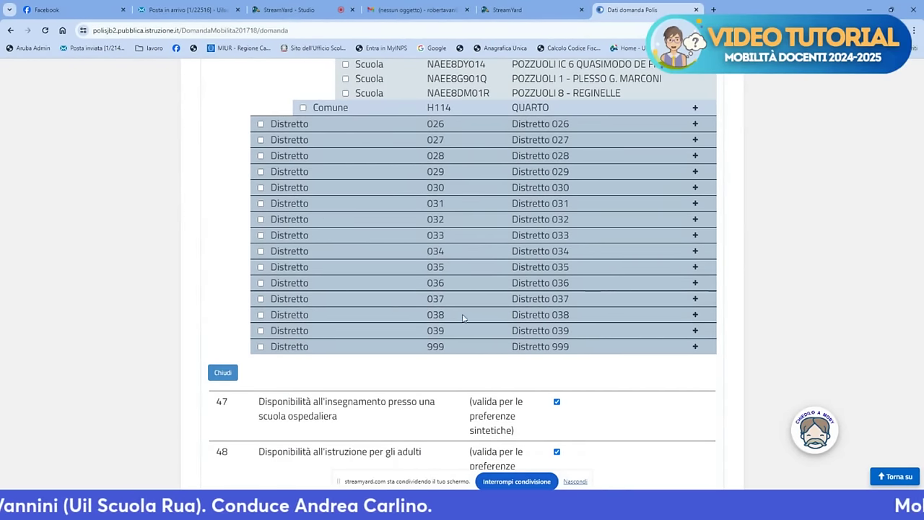
{"action": "left_click", "coordinate": [695, 347]}
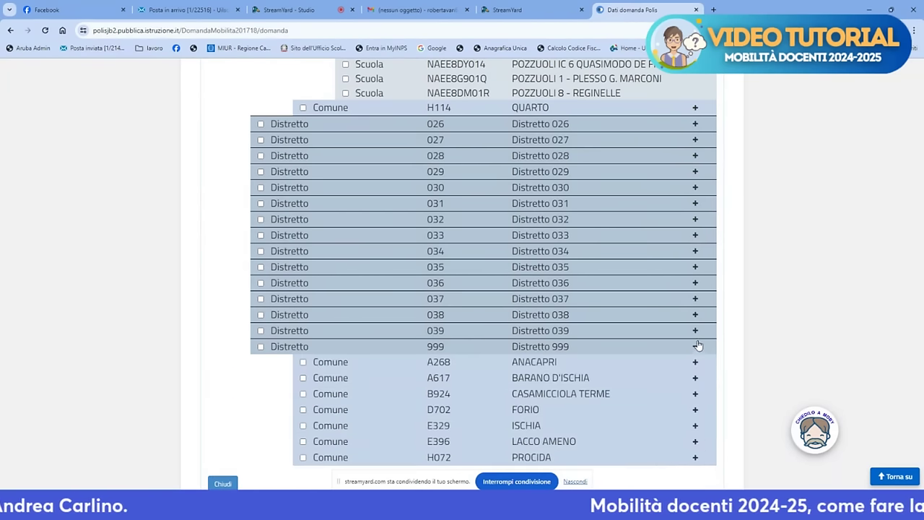
{"action": "scroll", "coordinate": [650, 323], "scroll_direction": "down", "scroll_amount": 2}
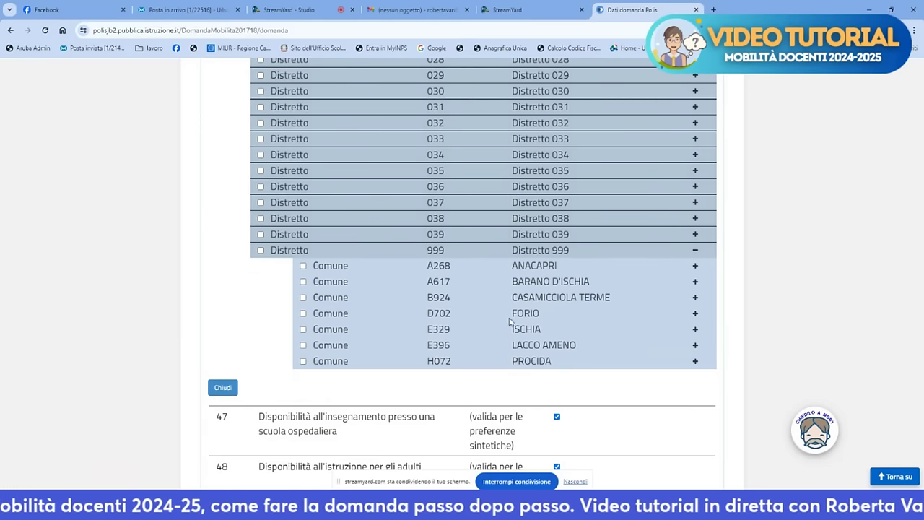
Add Distretto 999 and its municipality ISCHIA as preferences.
{"action": "left_click", "coordinate": [261, 251]}
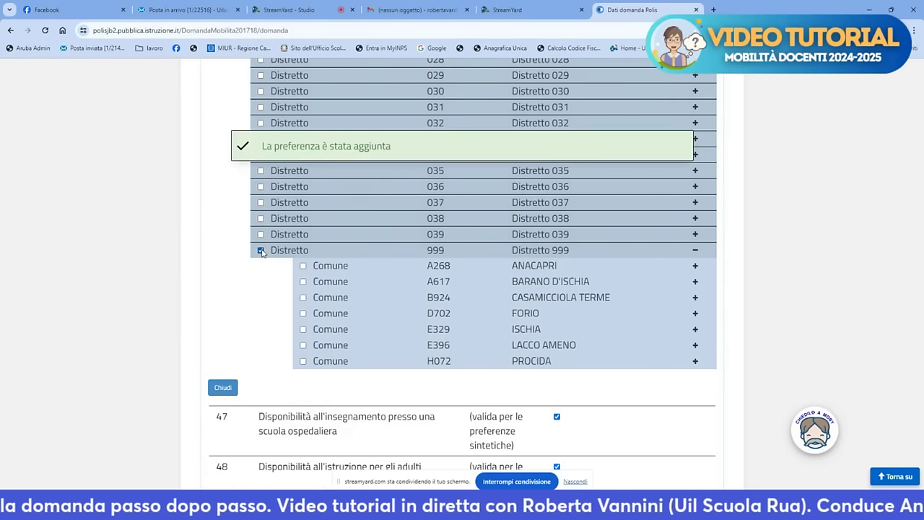
{"action": "scroll", "coordinate": [502, 226], "scroll_direction": "up", "scroll_amount": 5}
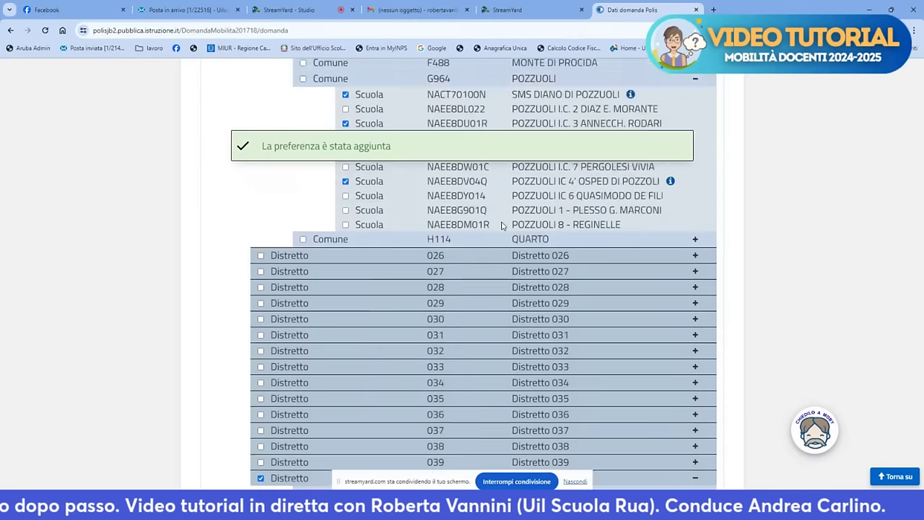
{"action": "scroll", "coordinate": [502, 226], "scroll_direction": "up", "scroll_amount": 8}
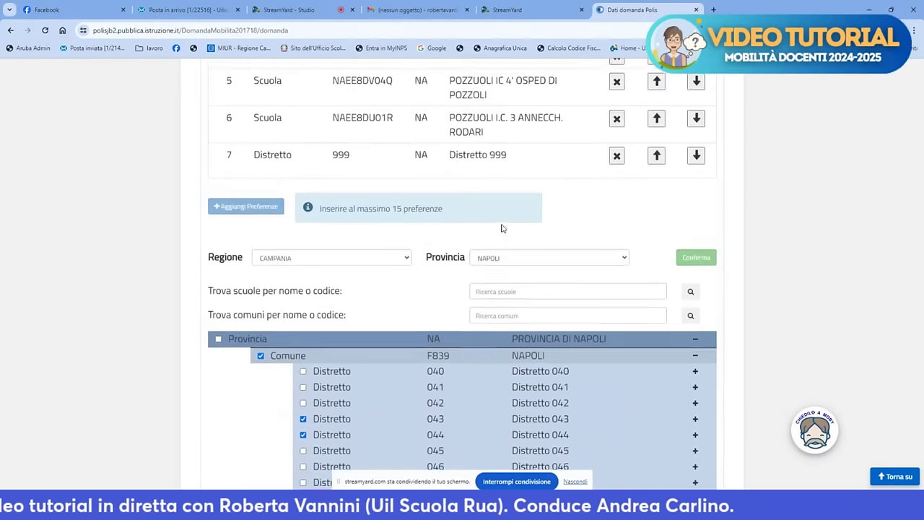
{"action": "scroll", "coordinate": [502, 226], "scroll_direction": "down", "scroll_amount": 11}
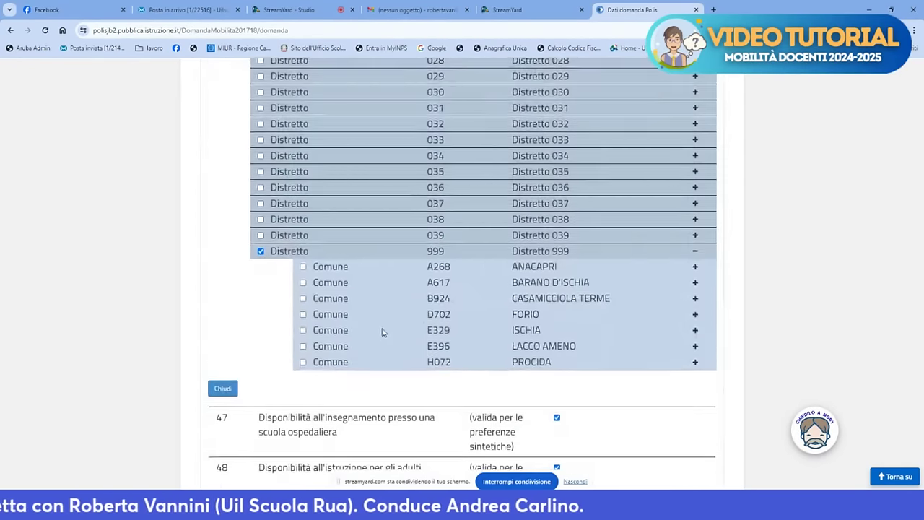
{"action": "left_click", "coordinate": [304, 329]}
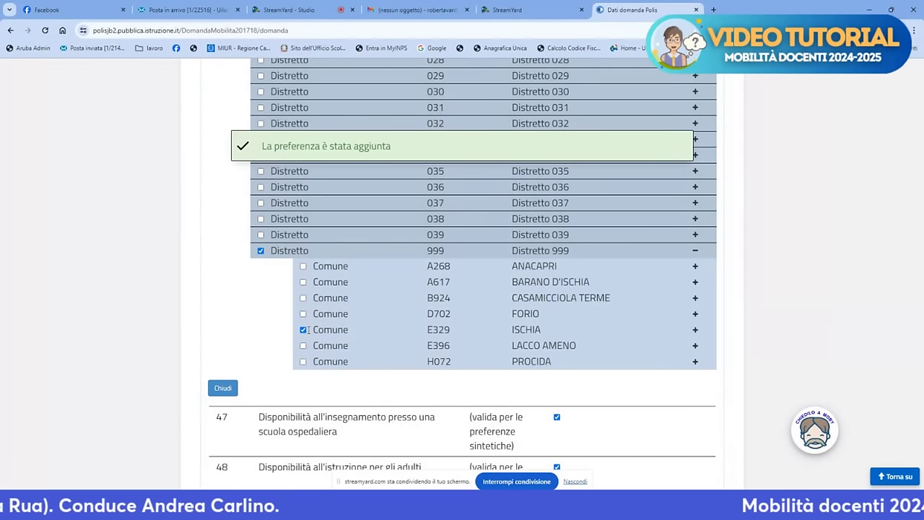
Move the municipality of ISCHIA up in the preference order so it comes before Distretto 999.
{"action": "scroll", "coordinate": [576, 256], "scroll_direction": "up", "scroll_amount": 6}
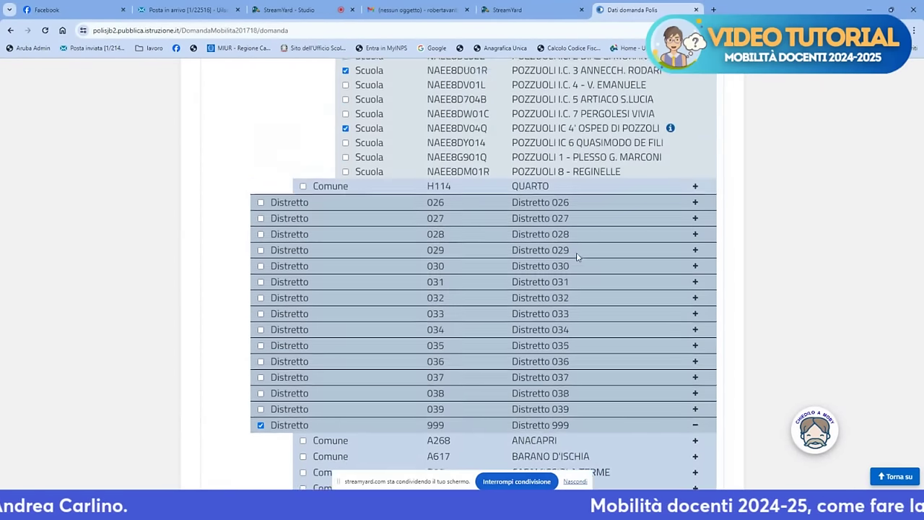
{"action": "scroll", "coordinate": [576, 256], "scroll_direction": "up", "scroll_amount": 5}
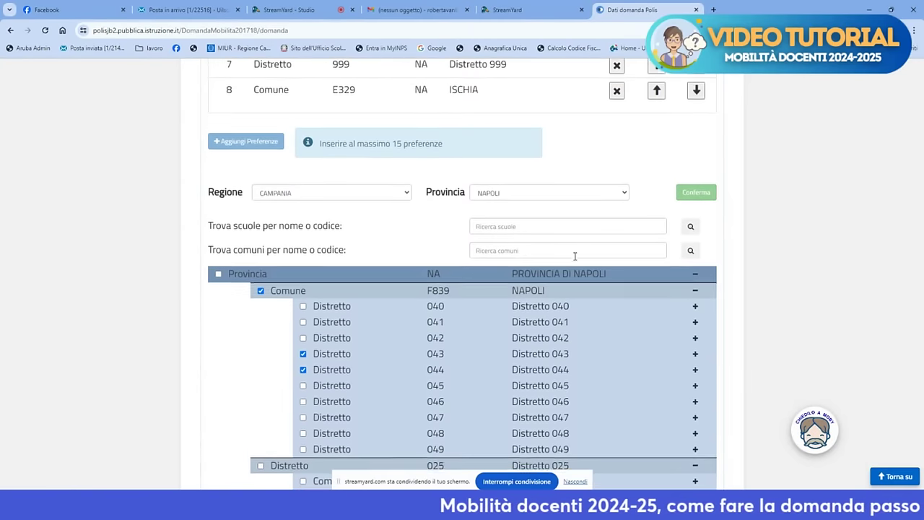
{"action": "scroll", "coordinate": [576, 209], "scroll_direction": "up", "scroll_amount": 1}
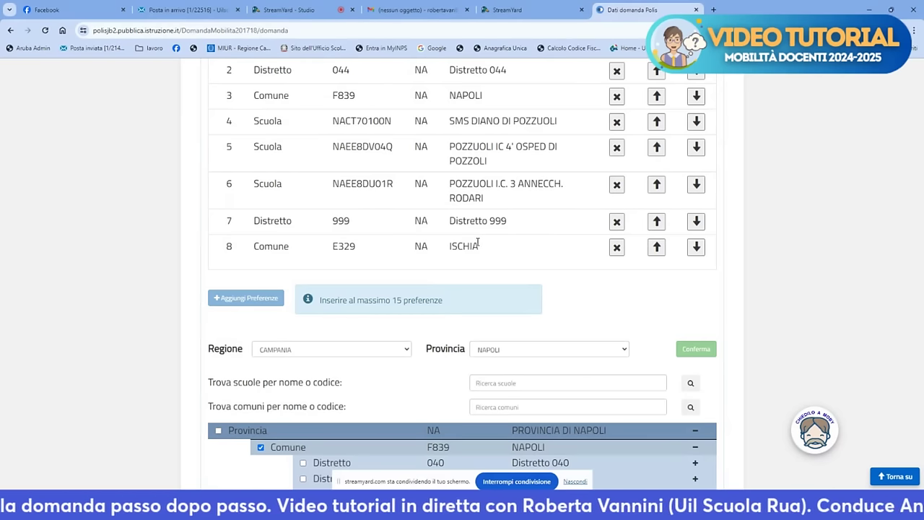
{"action": "left_click", "coordinate": [657, 248]}
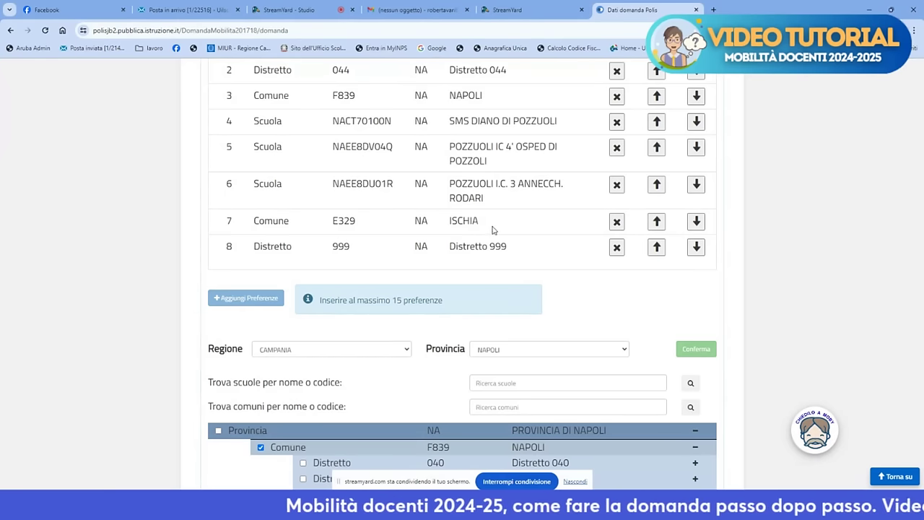
Move the school POZZUOLI I.C. 3 ANNECCH. RODARI up to fourth place, ahead of the other two Pozzuoli schools.
{"action": "scroll", "coordinate": [493, 231], "scroll_direction": "up", "scroll_amount": 2}
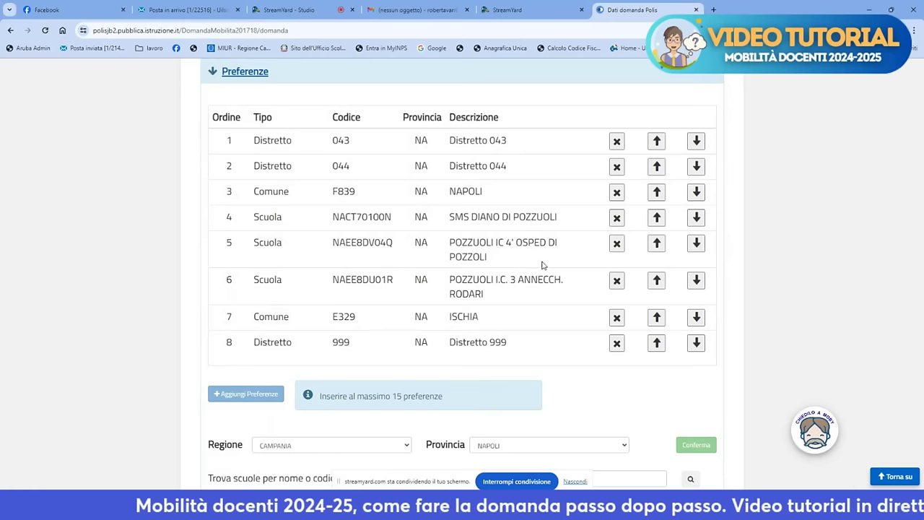
{"action": "left_click", "coordinate": [656, 282]}
{"action": "left_click", "coordinate": [657, 246]}
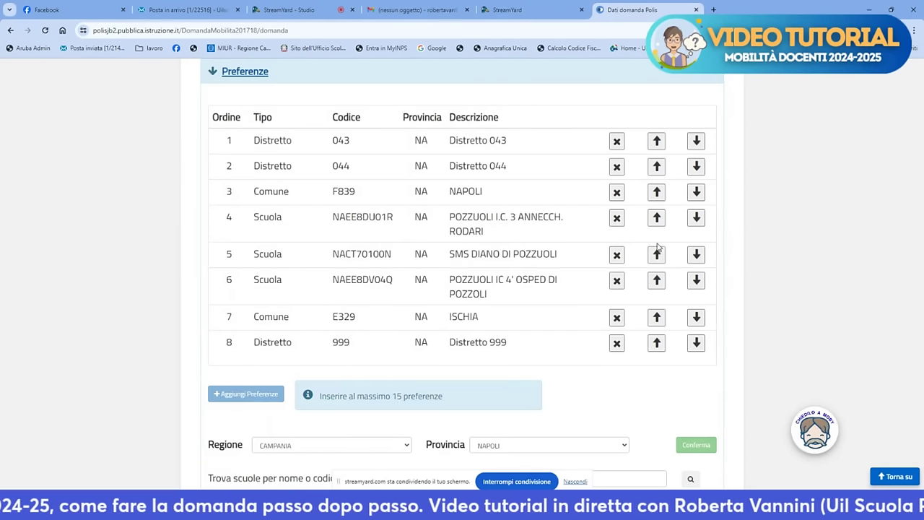
Load the preference choices for the region LAZIO and the province ROMA.
{"action": "scroll", "coordinate": [489, 250], "scroll_direction": "down", "scroll_amount": 1}
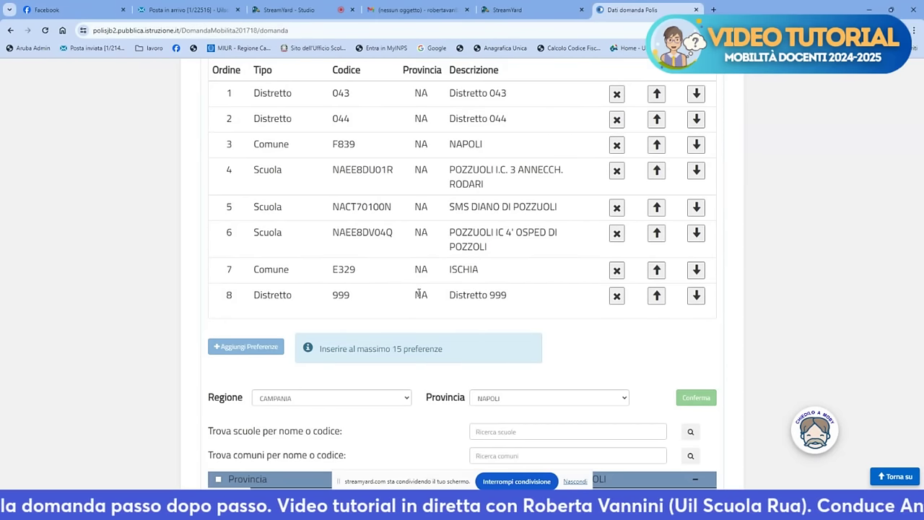
{"action": "scroll", "coordinate": [419, 295], "scroll_direction": "down", "scroll_amount": 3}
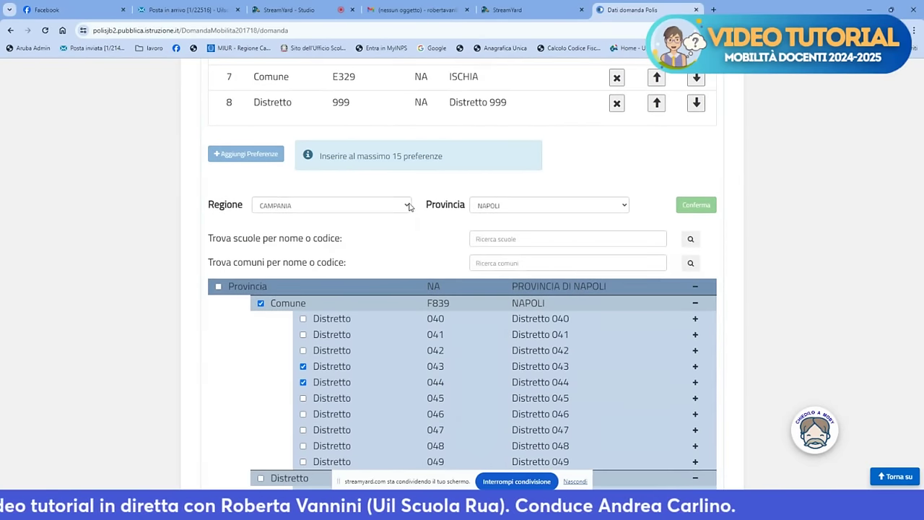
{"action": "left_click", "coordinate": [409, 206]}
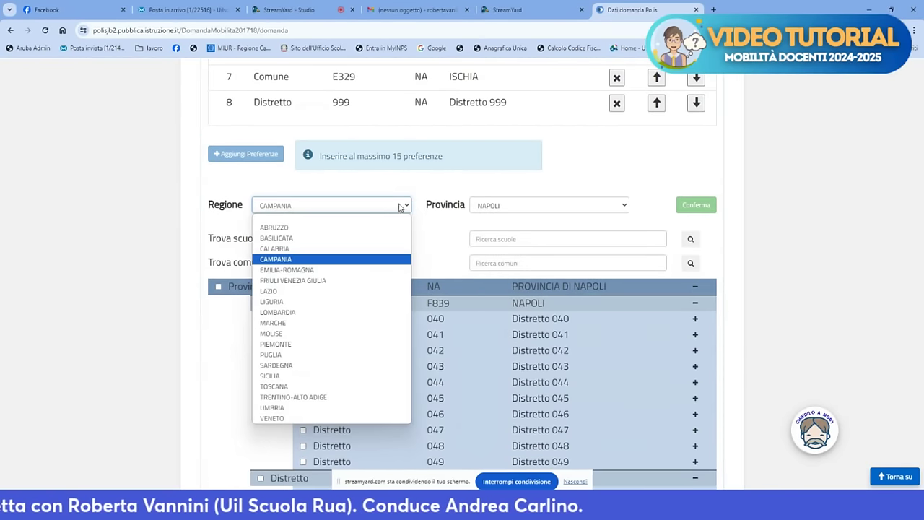
{"action": "left_click", "coordinate": [323, 291]}
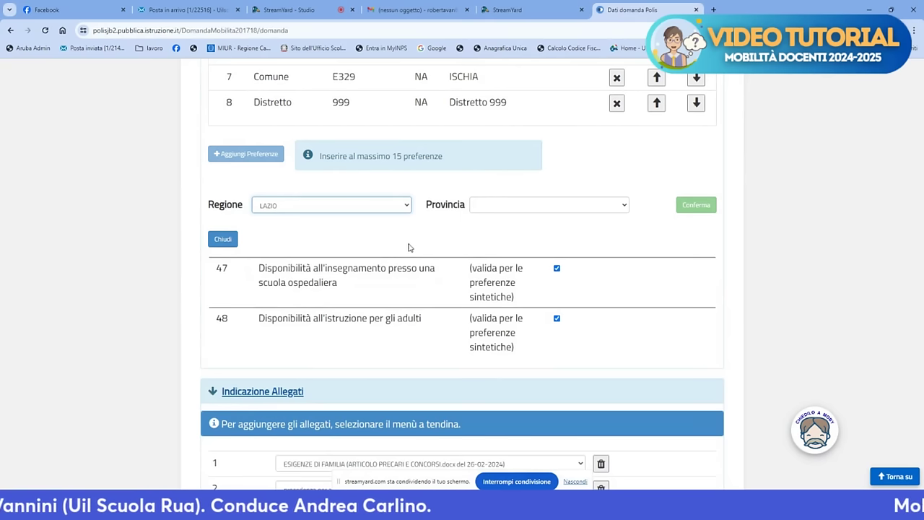
{"action": "left_click", "coordinate": [624, 205]}
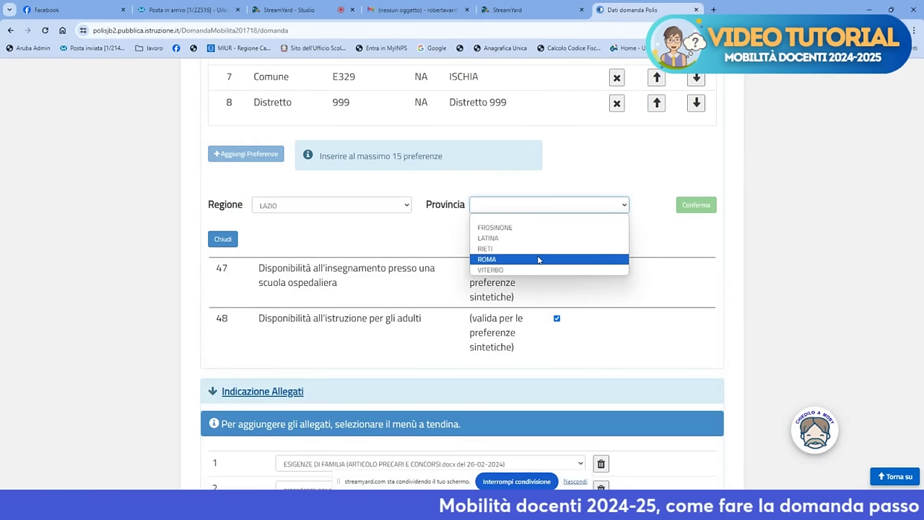
{"action": "left_click", "coordinate": [538, 260]}
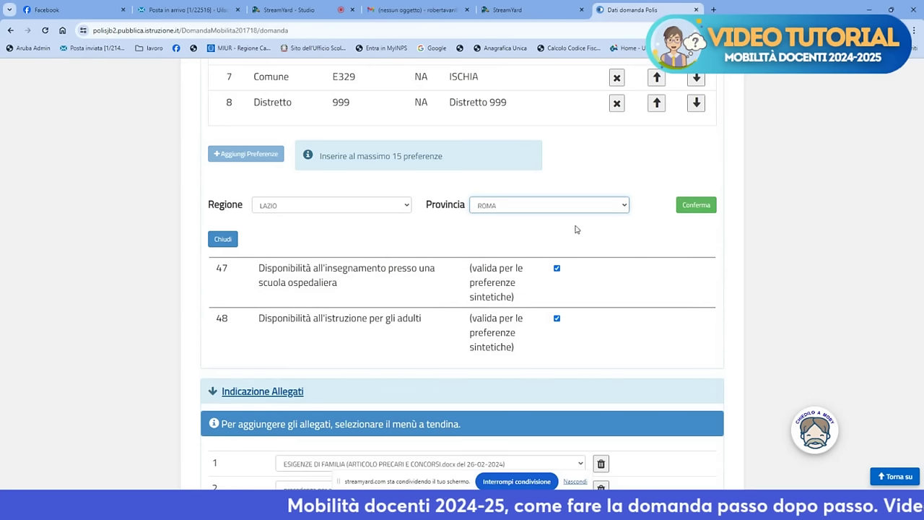
{"action": "left_click", "coordinate": [685, 206]}
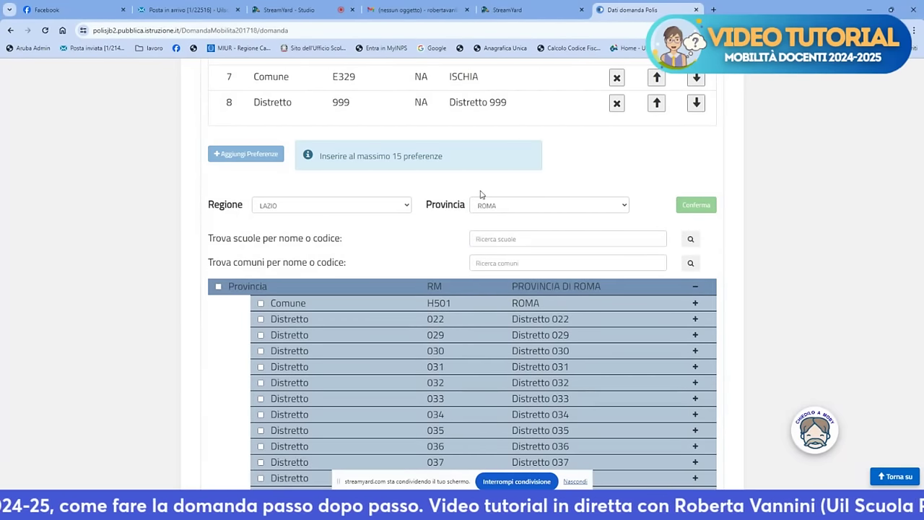
Expand the municipality of ROMA and its Distretto 009, check the special school notes, and add the school REGINA ELENA as a preference.
{"action": "scroll", "coordinate": [499, 189], "scroll_direction": "down", "scroll_amount": 3}
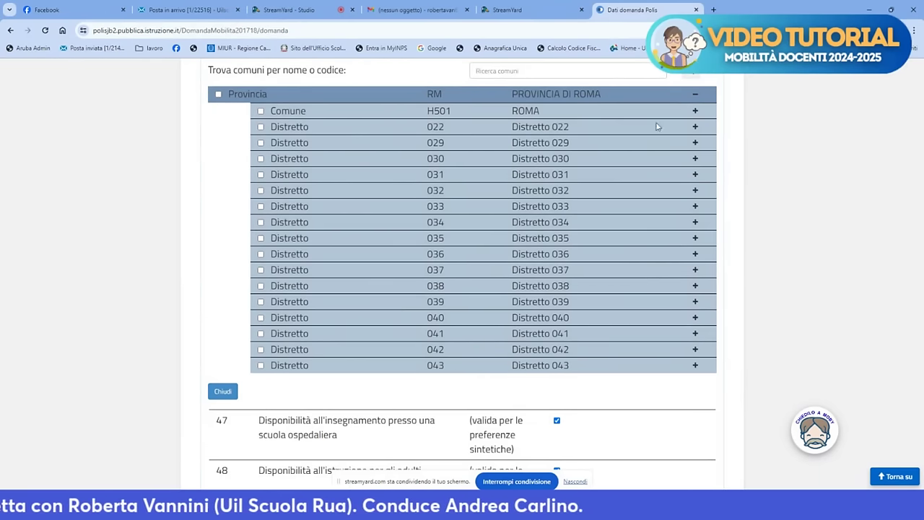
{"action": "left_click", "coordinate": [695, 111]}
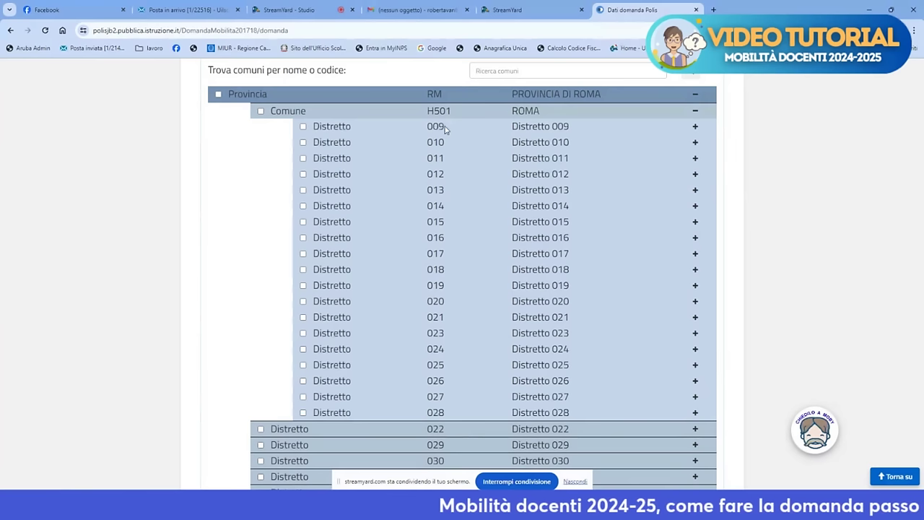
{"action": "left_click", "coordinate": [696, 129]}
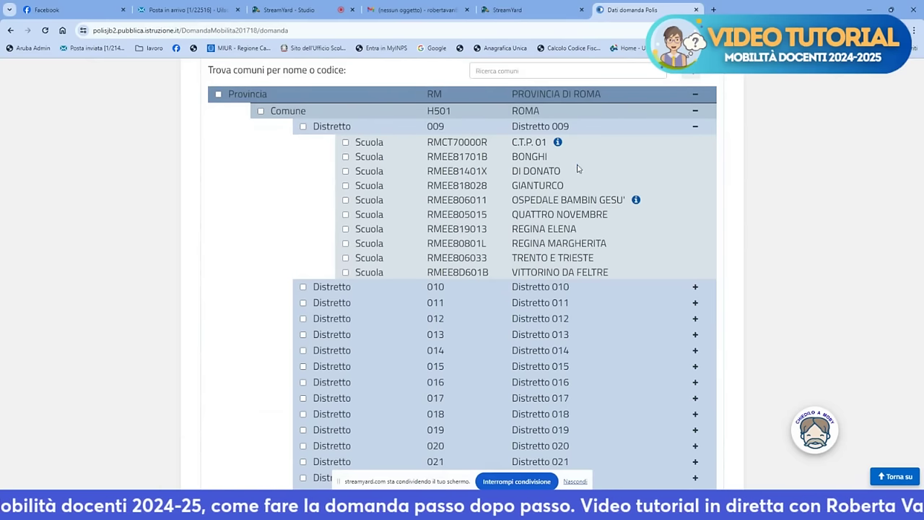
{"action": "mouse_move", "coordinate": [558, 143]}
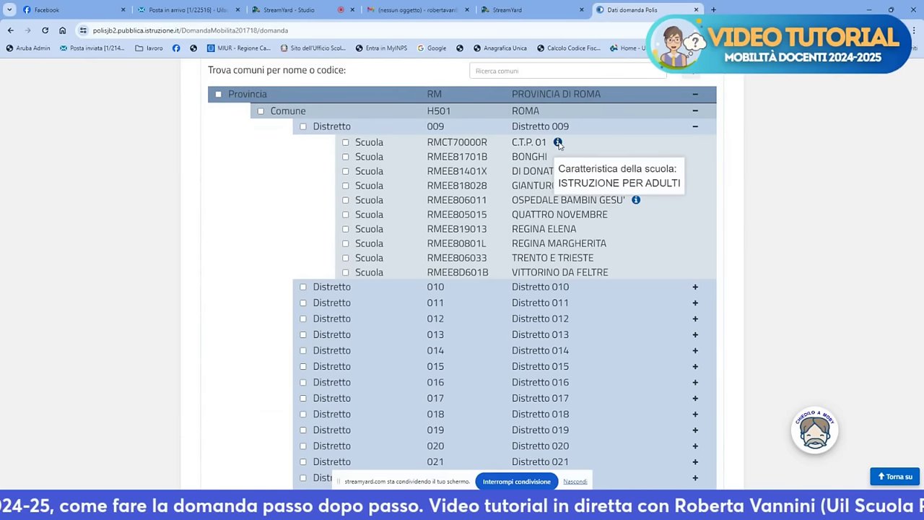
{"action": "mouse_move", "coordinate": [637, 203]}
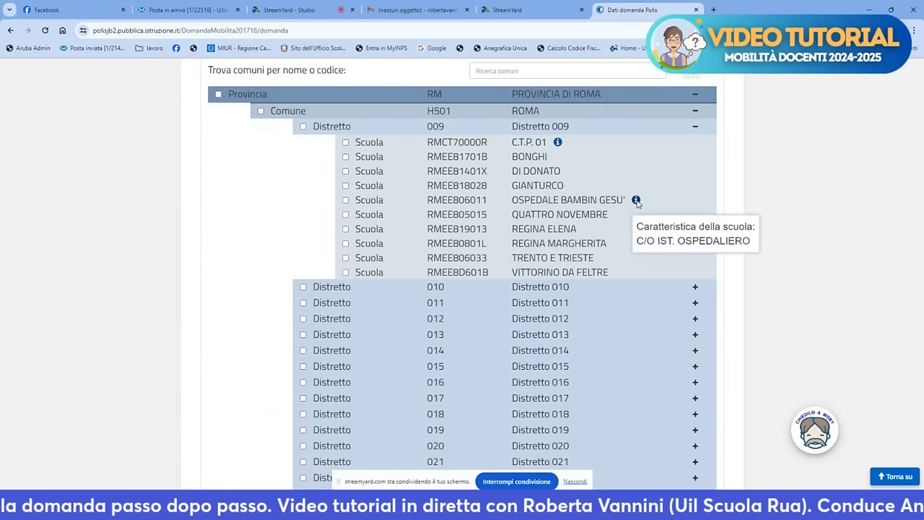
{"action": "left_click", "coordinate": [346, 230]}
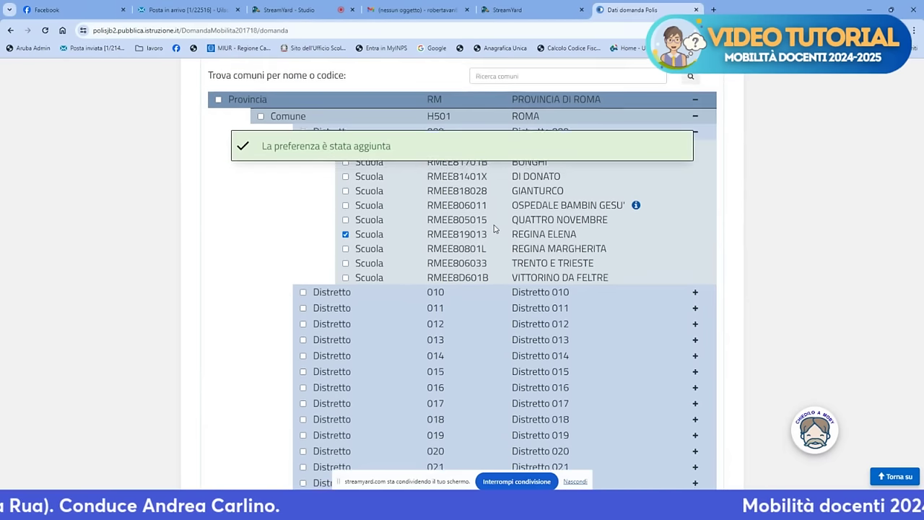
Add Distretto 010, the municipality of ROMA and the whole PROVINCIA DI ROMA as preferences, in that order.
{"action": "scroll", "coordinate": [494, 227], "scroll_direction": "up", "scroll_amount": 1}
{"action": "scroll", "coordinate": [383, 258], "scroll_direction": "down", "scroll_amount": 2}
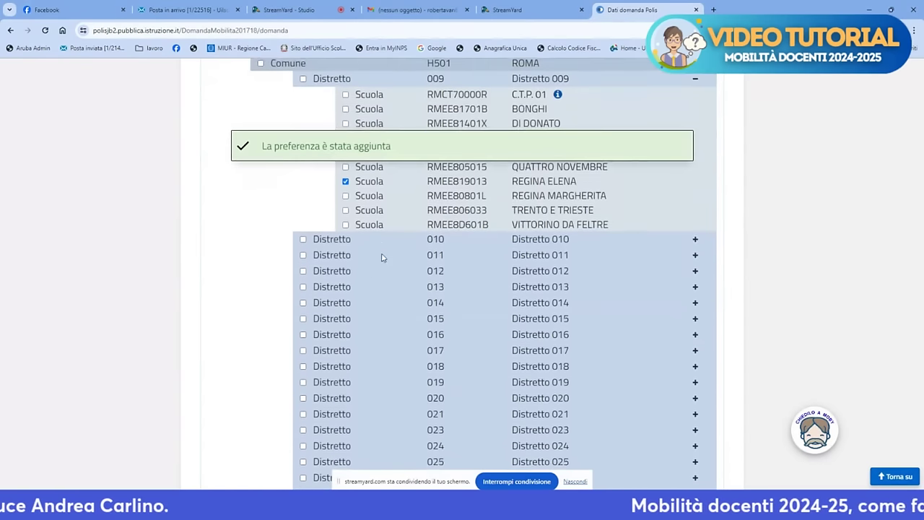
{"action": "left_click", "coordinate": [303, 240]}
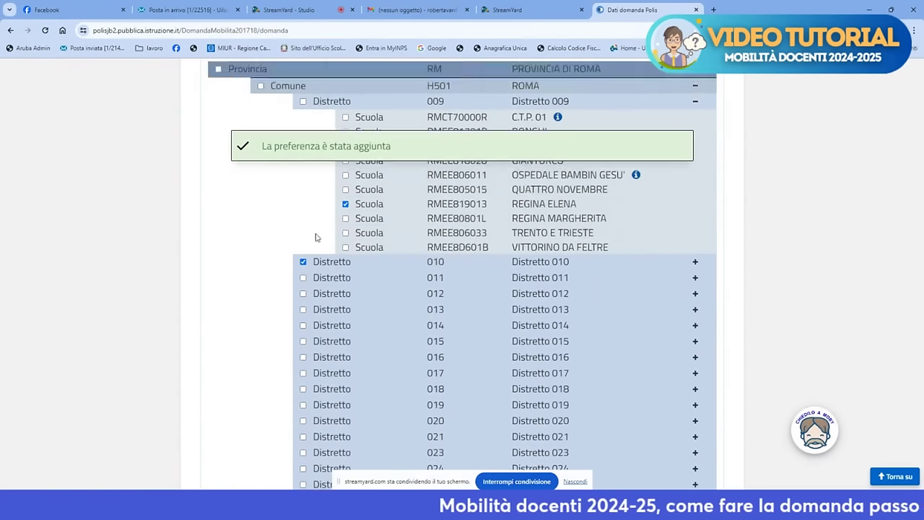
{"action": "left_click", "coordinate": [261, 255]}
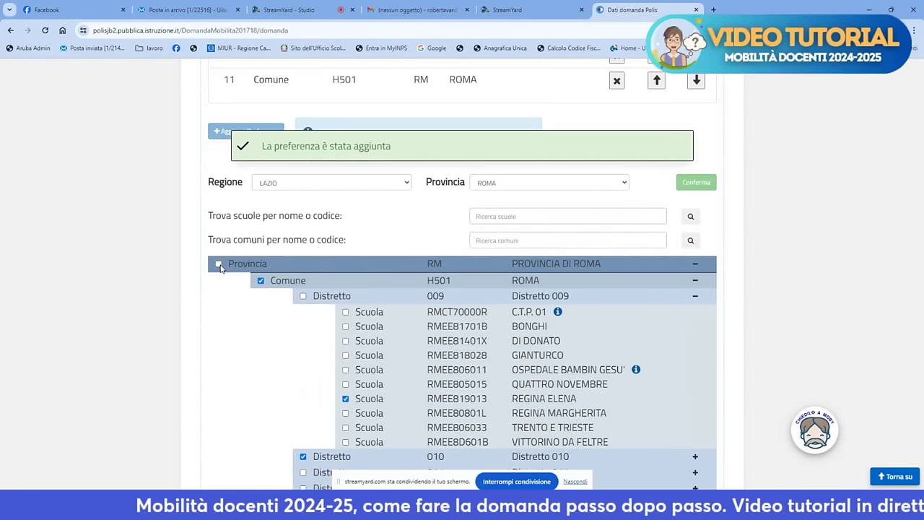
{"action": "left_click", "coordinate": [218, 264]}
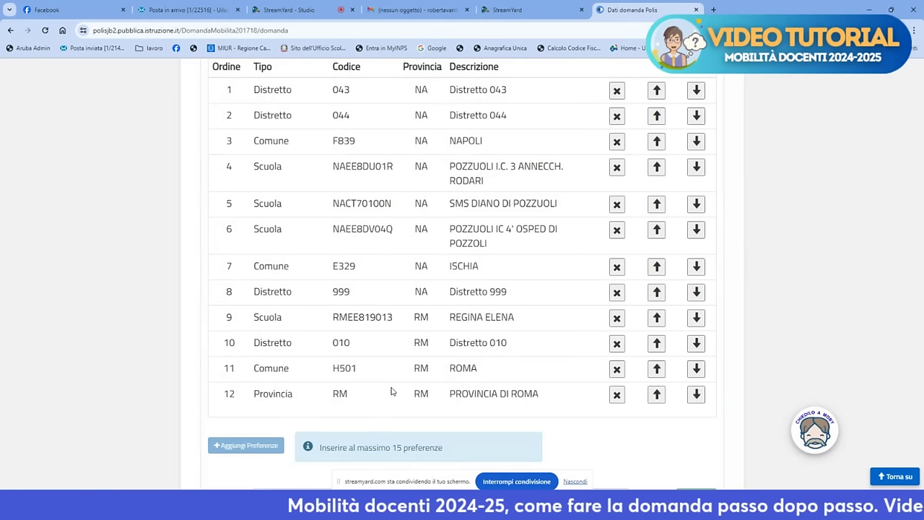
Load the preference choices for the region MARCHE and the province ANCONA.
{"action": "scroll", "coordinate": [393, 386], "scroll_direction": "down", "scroll_amount": 1}
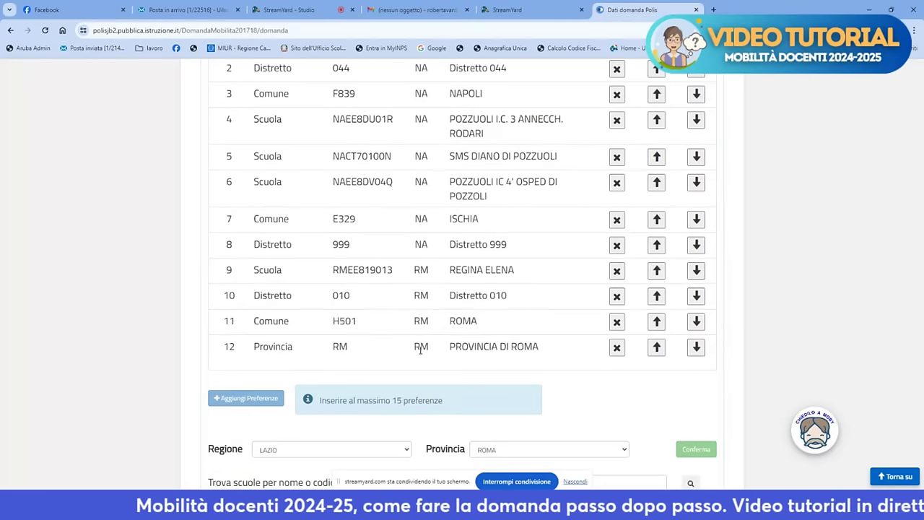
{"action": "scroll", "coordinate": [426, 336], "scroll_direction": "down", "scroll_amount": 3}
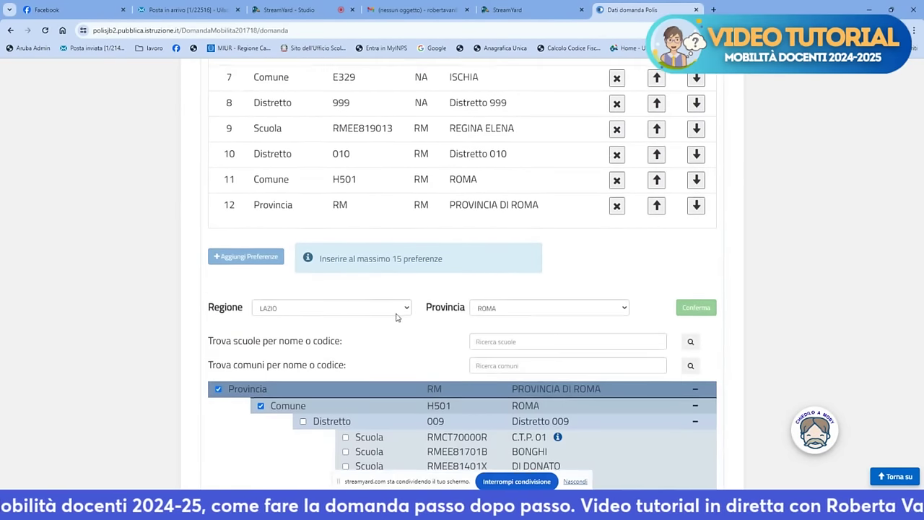
{"action": "left_click", "coordinate": [403, 309]}
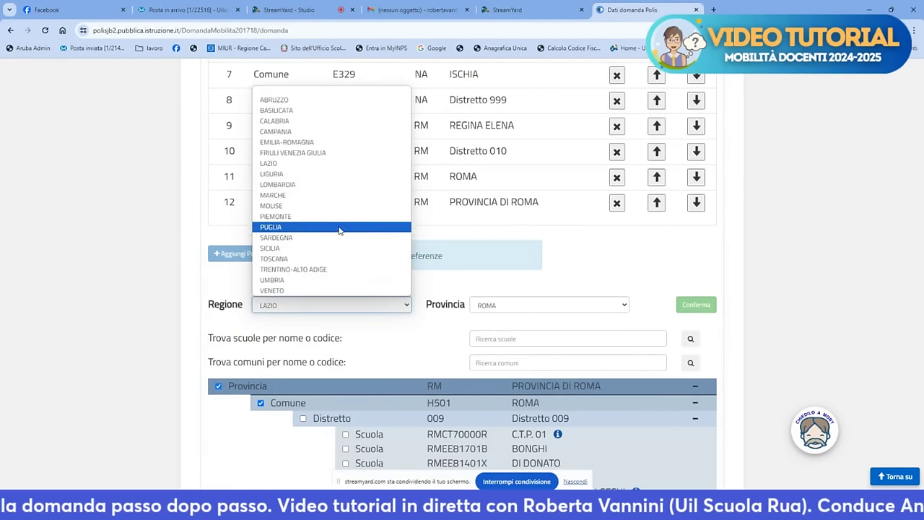
{"action": "left_click", "coordinate": [313, 196]}
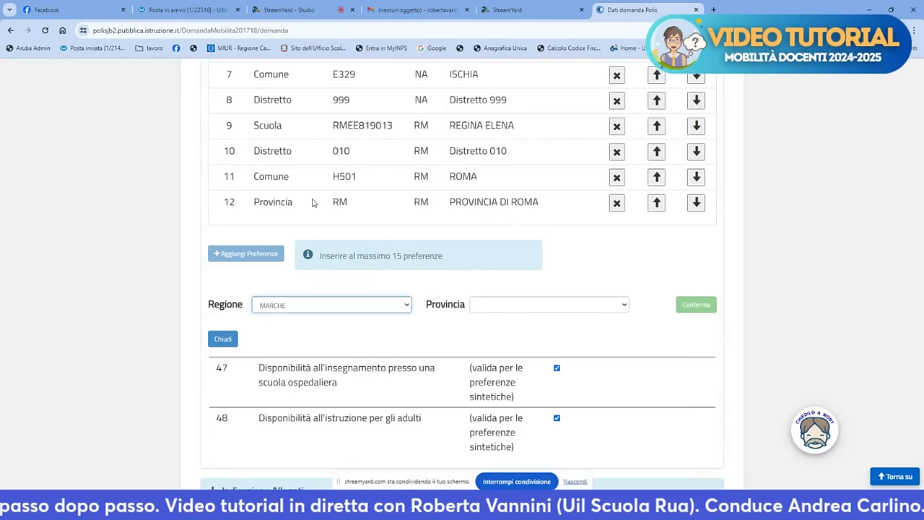
{"action": "left_click", "coordinate": [619, 305]}
{"action": "left_click", "coordinate": [600, 328]}
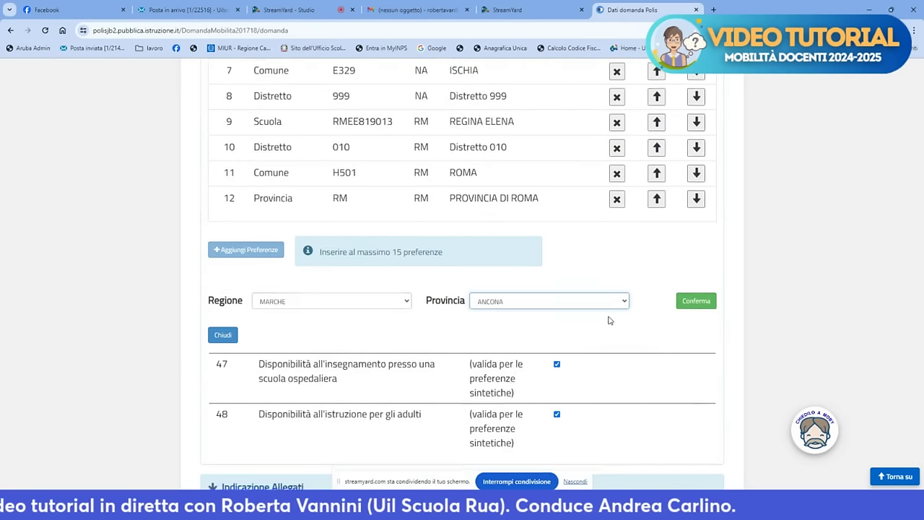
{"action": "scroll", "coordinate": [609, 318], "scroll_direction": "down", "scroll_amount": 3}
{"action": "scroll", "coordinate": [549, 232], "scroll_direction": "up", "scroll_amount": 2}
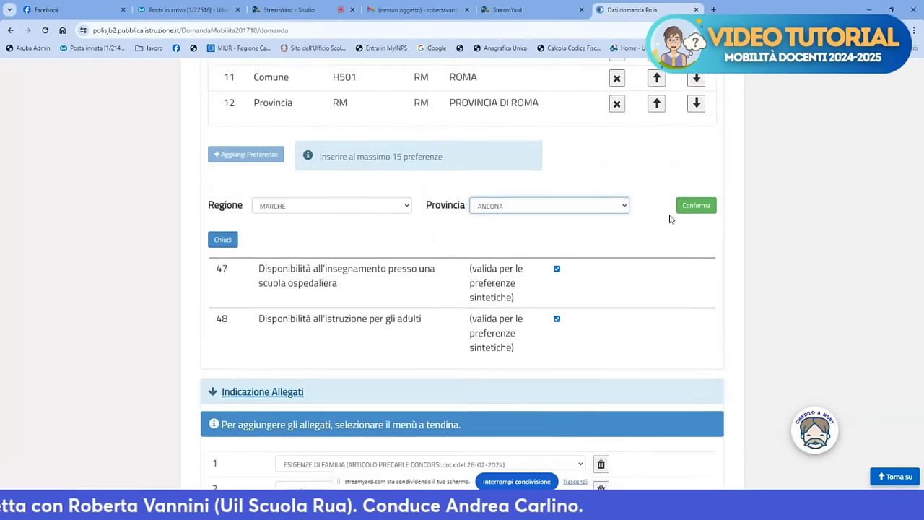
{"action": "left_click", "coordinate": [680, 210]}
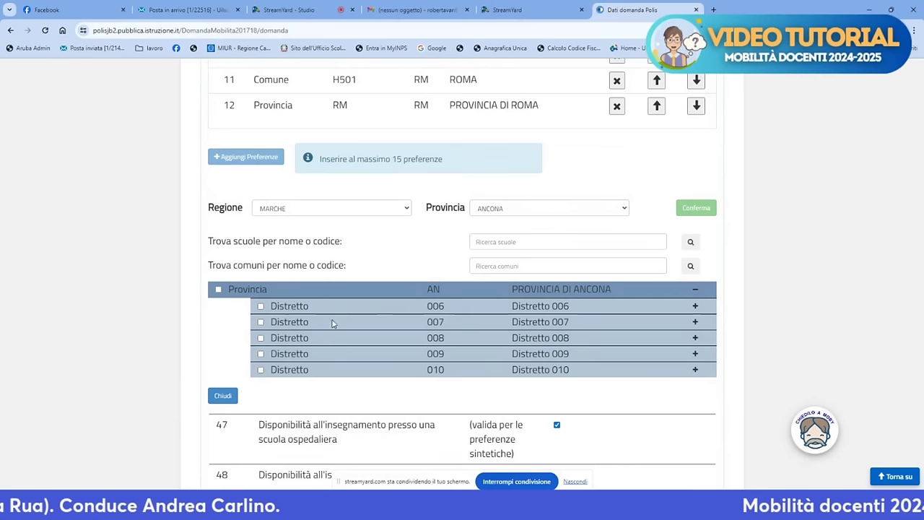
Add Distretto 010, Distretto 009 and Distretto 008 of the province of ANCONA as preferences, in that order.
{"action": "left_click", "coordinate": [261, 370]}
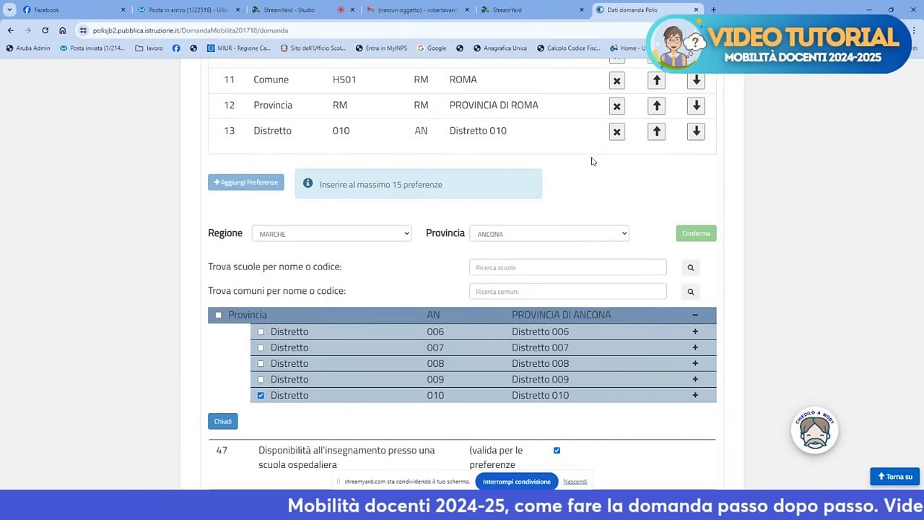
{"action": "scroll", "coordinate": [579, 157], "scroll_direction": "up", "scroll_amount": 4}
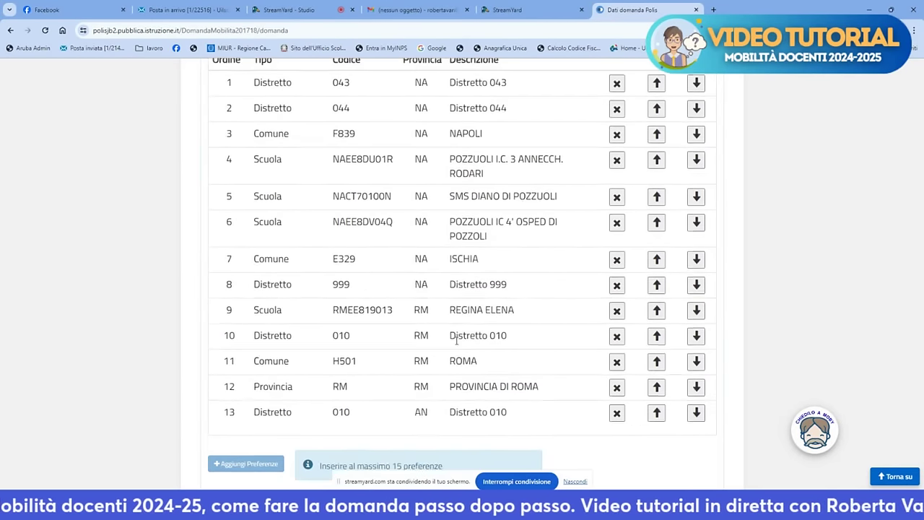
{"action": "scroll", "coordinate": [455, 340], "scroll_direction": "down", "scroll_amount": 4}
{"action": "scroll", "coordinate": [464, 338], "scroll_direction": "down", "scroll_amount": 1}
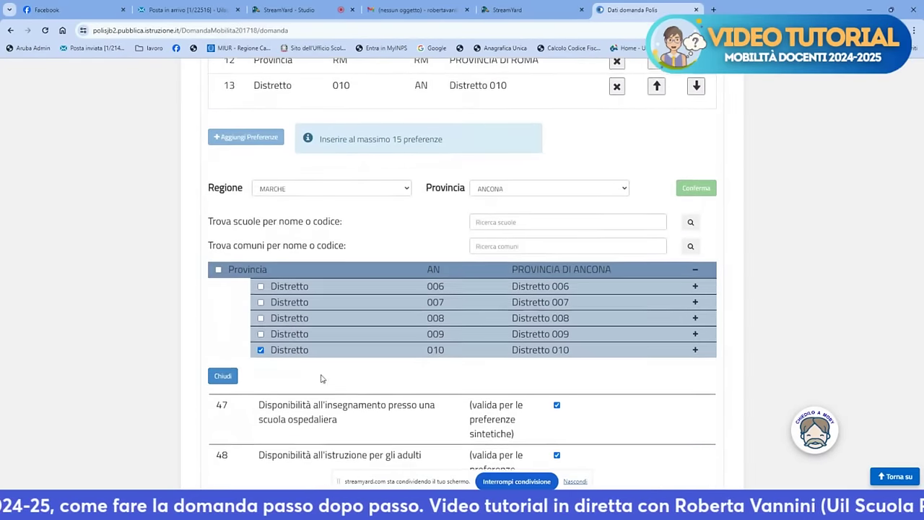
{"action": "left_click", "coordinate": [261, 331]}
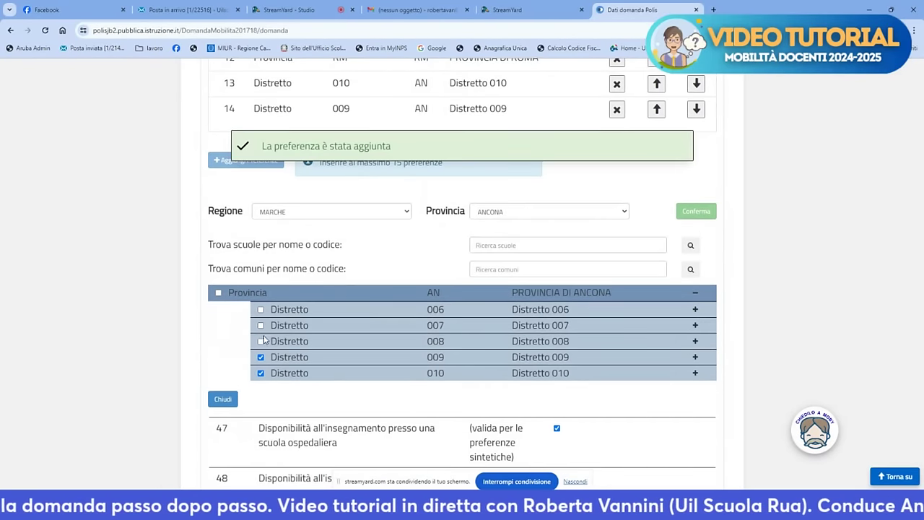
{"action": "left_click", "coordinate": [261, 342]}
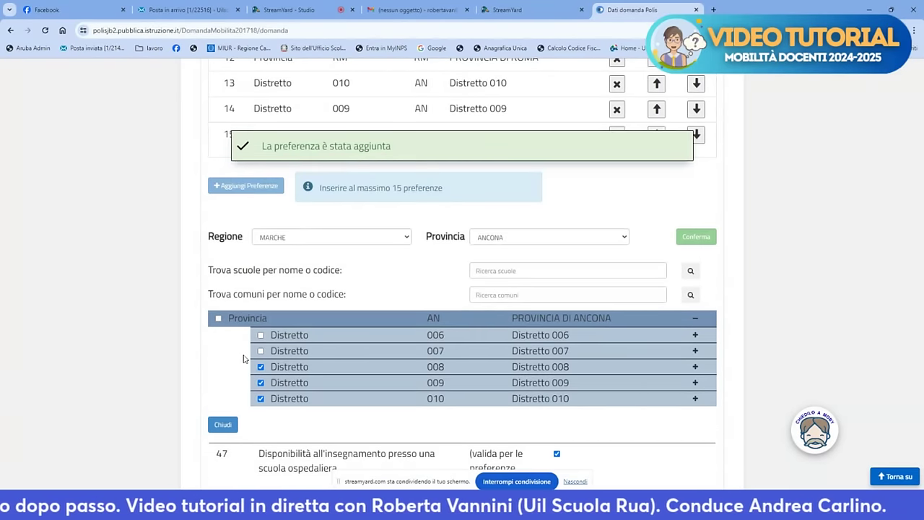
{"action": "left_click", "coordinate": [261, 352]}
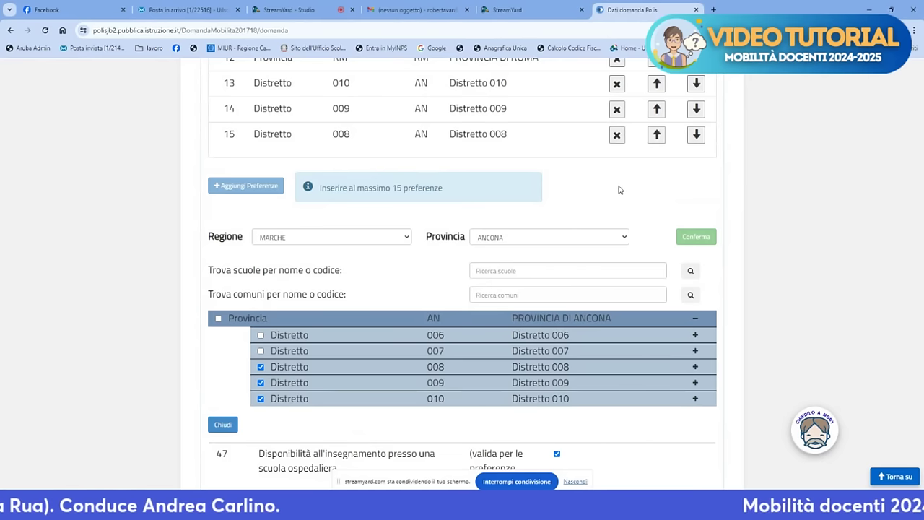
Check the completed preference list and save the application data.
{"action": "scroll", "coordinate": [619, 190], "scroll_direction": "up", "scroll_amount": 3}
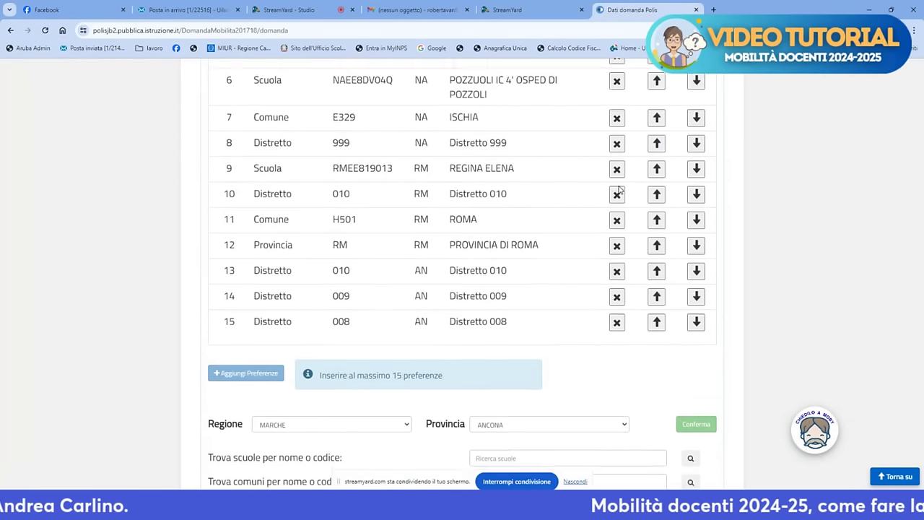
{"action": "scroll", "coordinate": [619, 190], "scroll_direction": "down", "scroll_amount": 10}
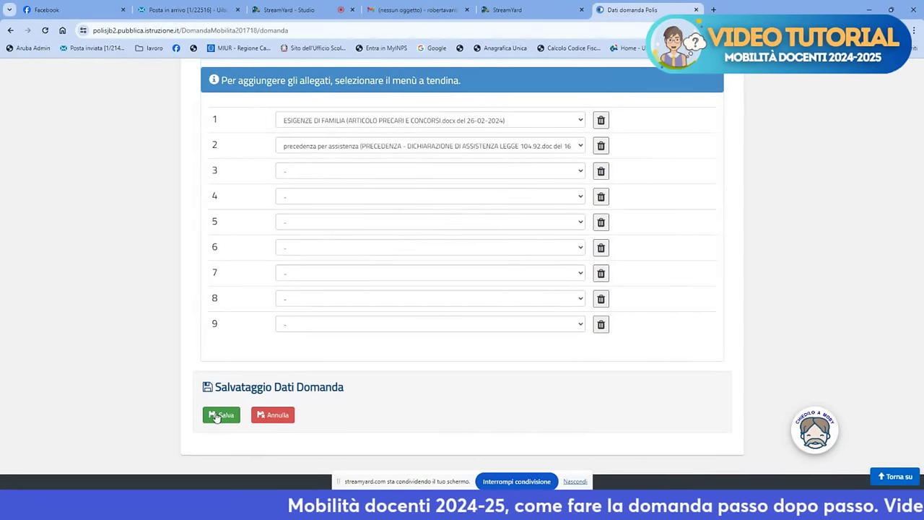
{"action": "left_click", "coordinate": [216, 416]}
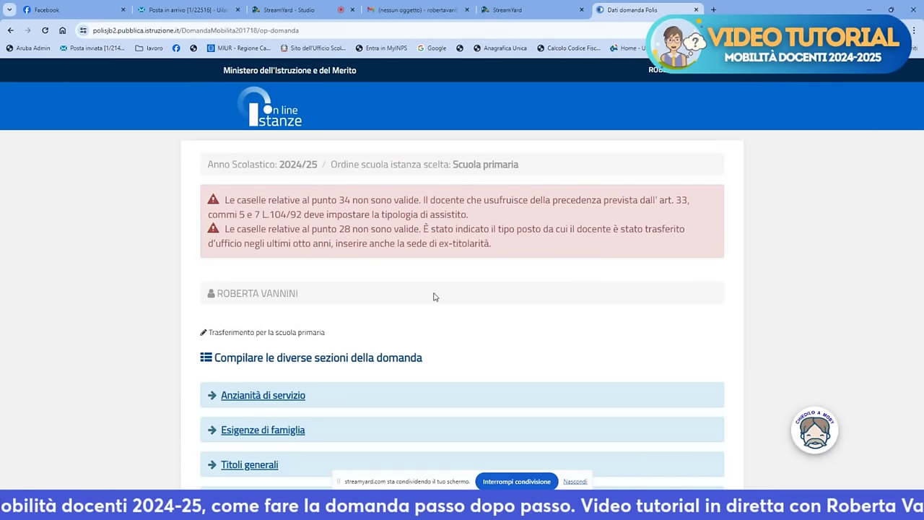
In point 28 of the Precedenze section, set the province to NAPOLI and the post type to Nessuna selezione.
{"action": "scroll", "coordinate": [458, 292], "scroll_direction": "down", "scroll_amount": 4}
{"action": "scroll", "coordinate": [325, 311], "scroll_direction": "up", "scroll_amount": 2}
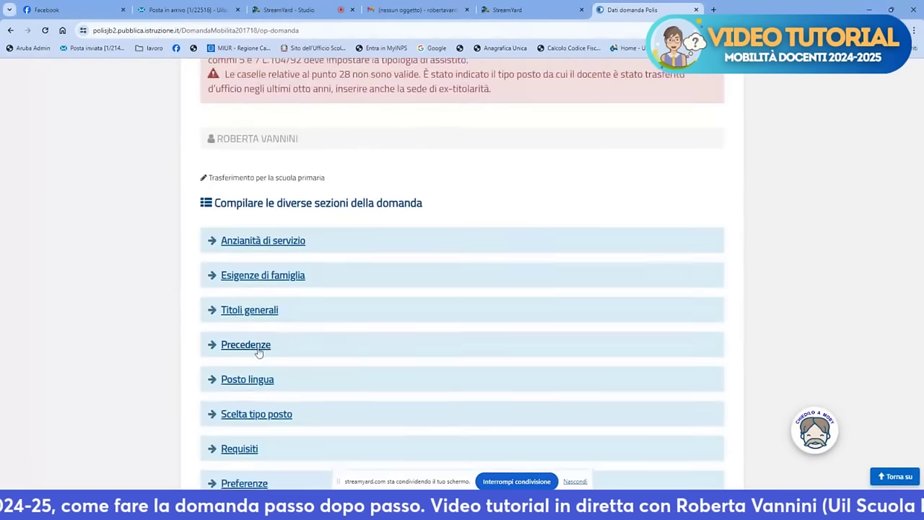
{"action": "left_click", "coordinate": [267, 351]}
{"action": "scroll", "coordinate": [506, 303], "scroll_direction": "down", "scroll_amount": 3}
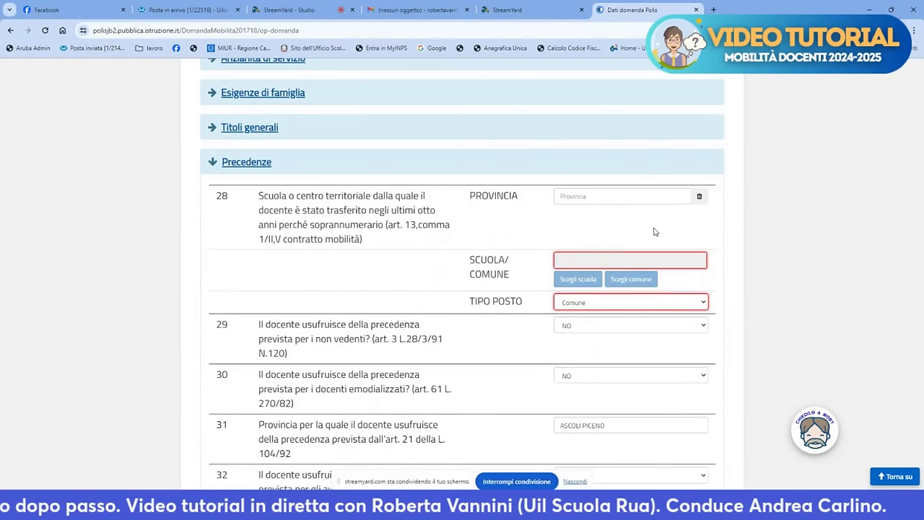
{"action": "left_click", "coordinate": [650, 195]}
{"action": "left_click", "coordinate": [634, 217]}
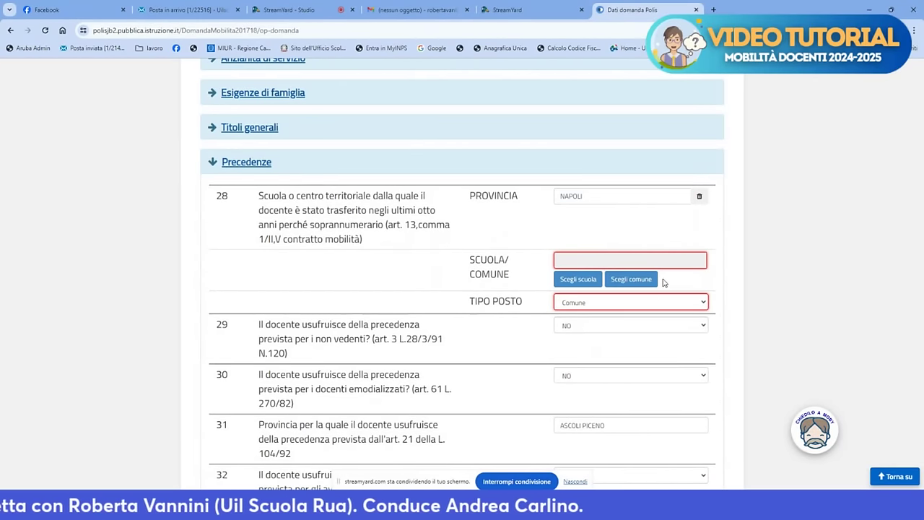
{"action": "left_click", "coordinate": [698, 300]}
{"action": "left_click", "coordinate": [684, 315]}
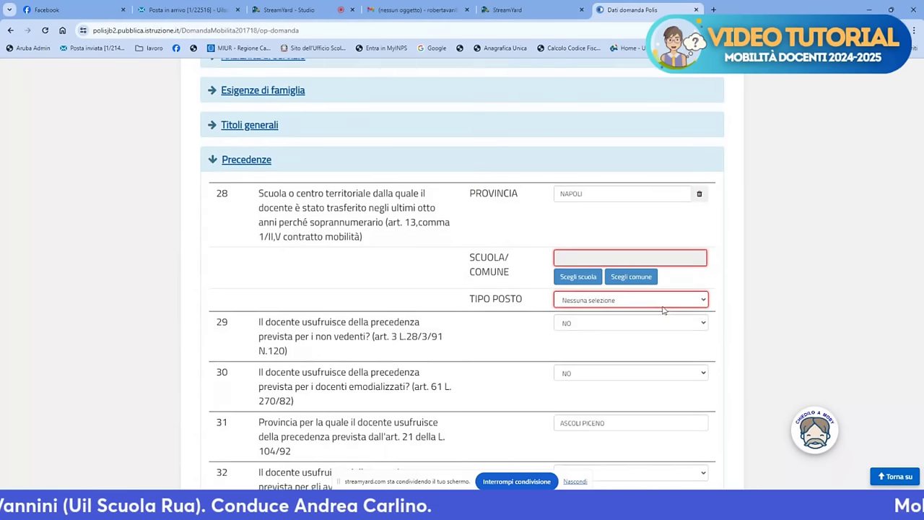
Set the assistance type in point 34 to Nessuna selezione and save the application data.
{"action": "scroll", "coordinate": [613, 302], "scroll_direction": "down", "scroll_amount": 5}
{"action": "scroll", "coordinate": [610, 306], "scroll_direction": "down", "scroll_amount": 3}
{"action": "left_click", "coordinate": [697, 125]}
{"action": "left_click", "coordinate": [679, 141]}
{"action": "scroll", "coordinate": [679, 141], "scroll_direction": "down", "scroll_amount": 5}
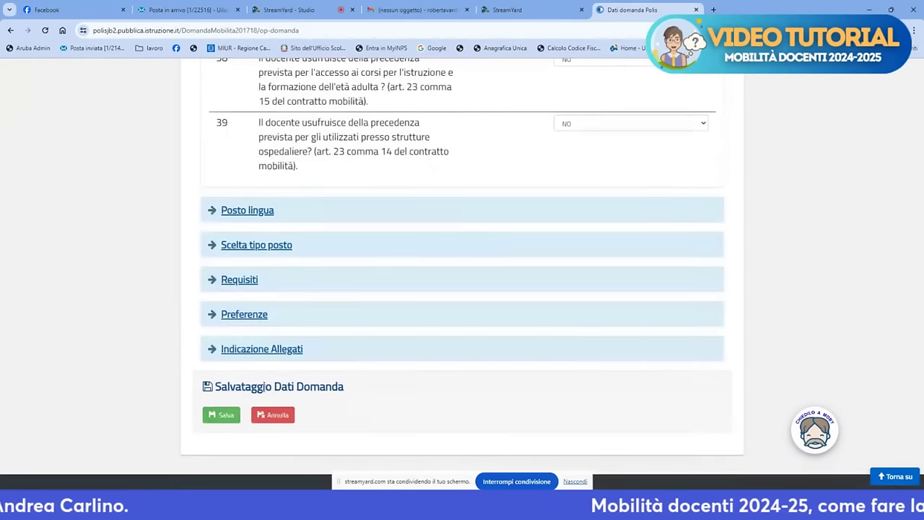
{"action": "left_click", "coordinate": [223, 417]}
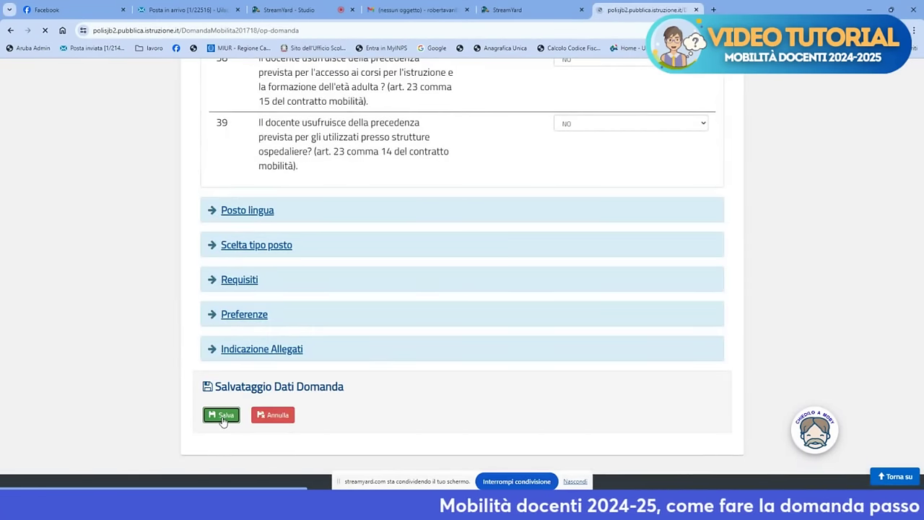
Clear the province in point 28 of the Precedenze section and save the application again.
{"action": "scroll", "coordinate": [241, 373], "scroll_direction": "down", "scroll_amount": 4}
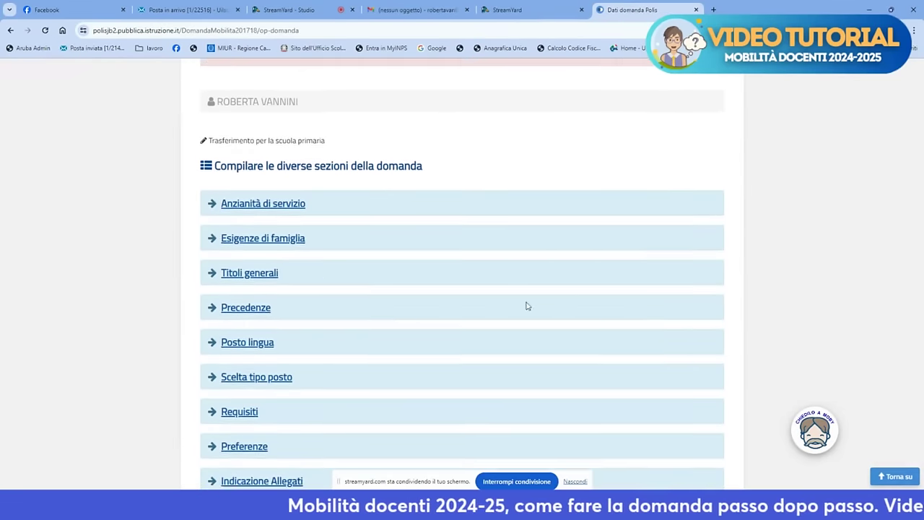
{"action": "left_click", "coordinate": [262, 258]}
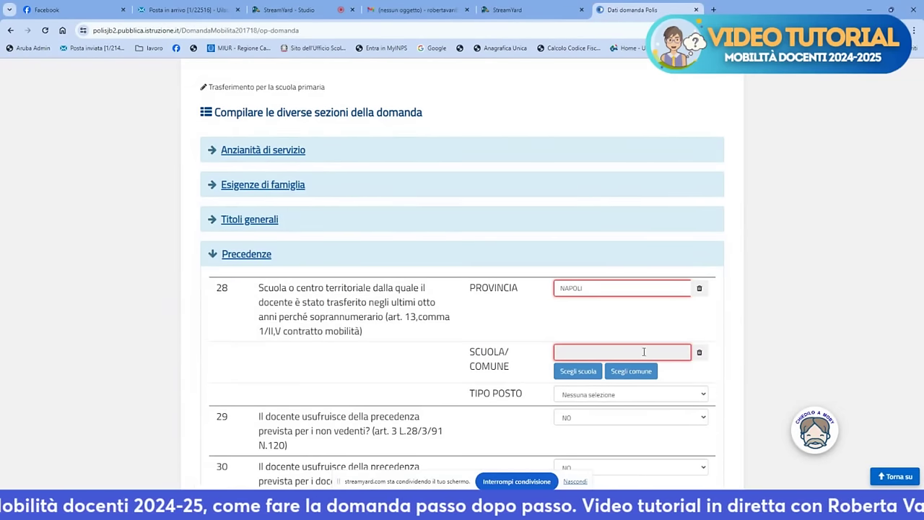
{"action": "left_click", "coordinate": [699, 289]}
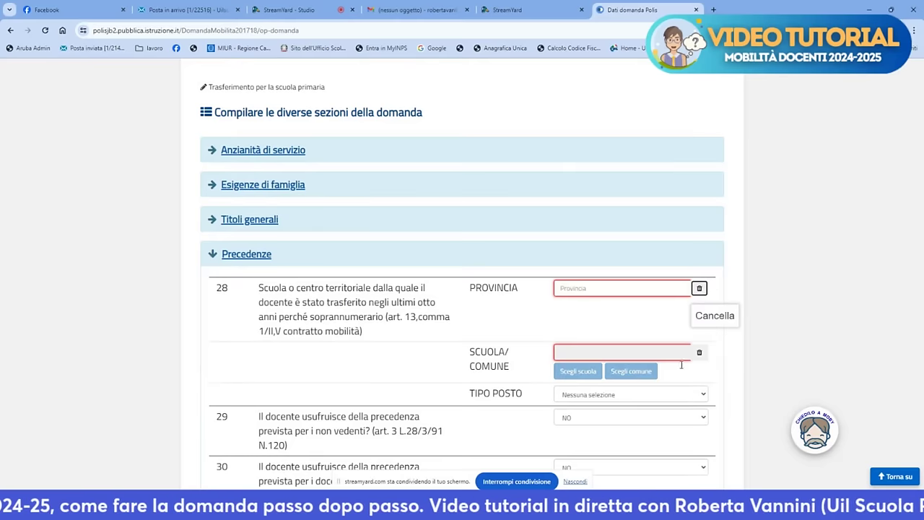
{"action": "scroll", "coordinate": [675, 448], "scroll_direction": "down", "scroll_amount": 5}
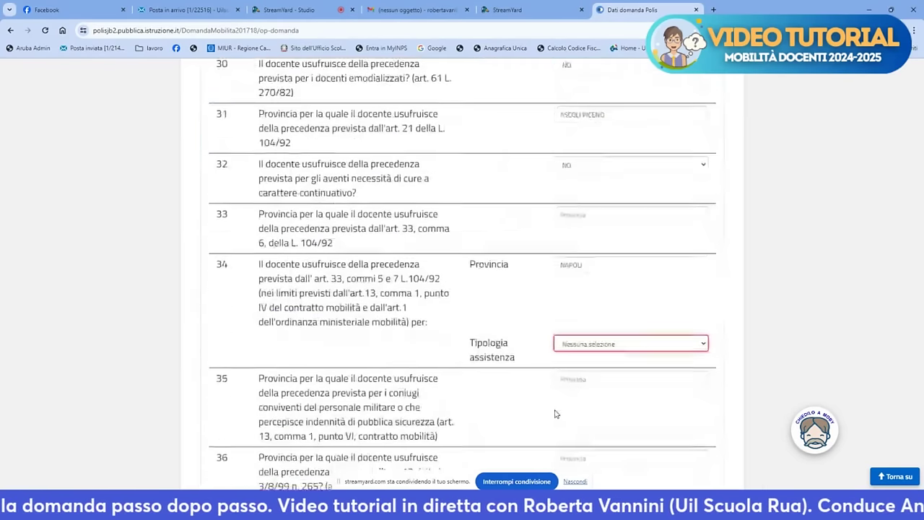
{"action": "scroll", "coordinate": [555, 414], "scroll_direction": "down", "scroll_amount": 4}
{"action": "scroll", "coordinate": [556, 414], "scroll_direction": "up", "scroll_amount": 1}
{"action": "scroll", "coordinate": [229, 444], "scroll_direction": "down", "scroll_amount": 5}
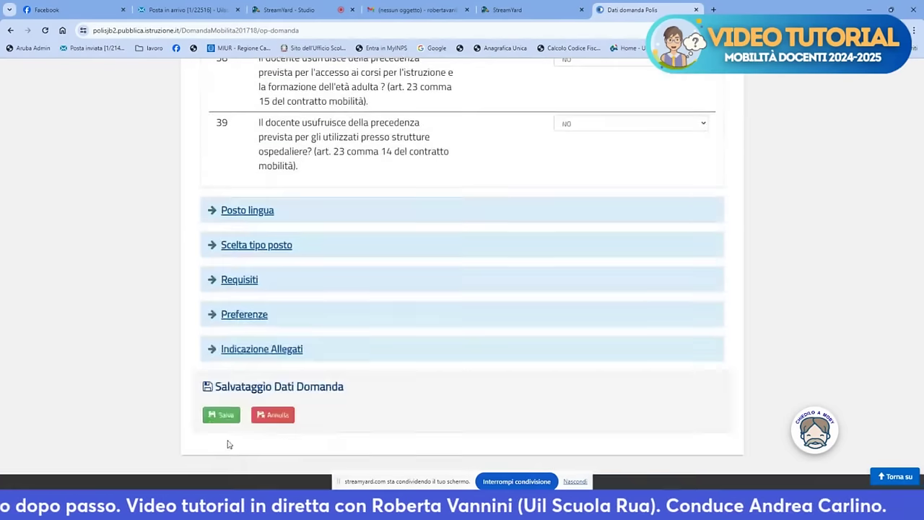
{"action": "left_click", "coordinate": [221, 416]}
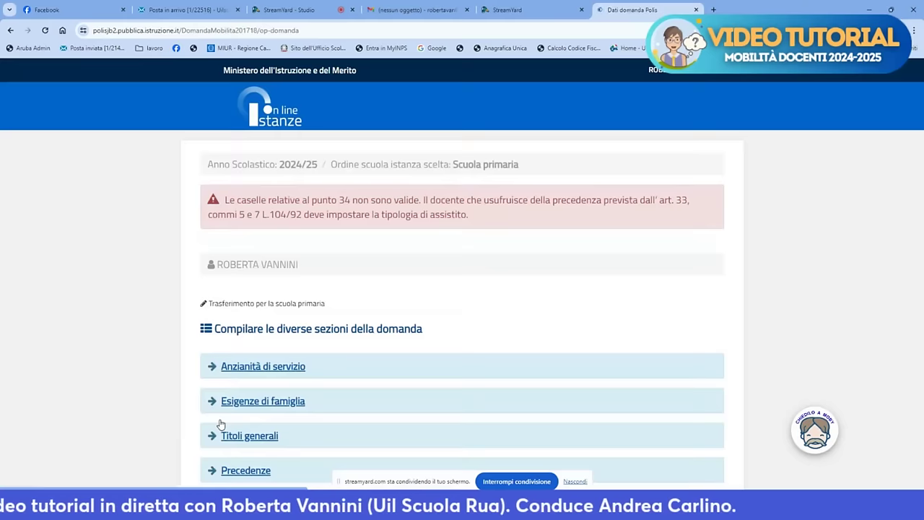
Clear the province in point 34 of the Precedenze section and save the application data.
{"action": "scroll", "coordinate": [502, 225], "scroll_direction": "down", "scroll_amount": 2}
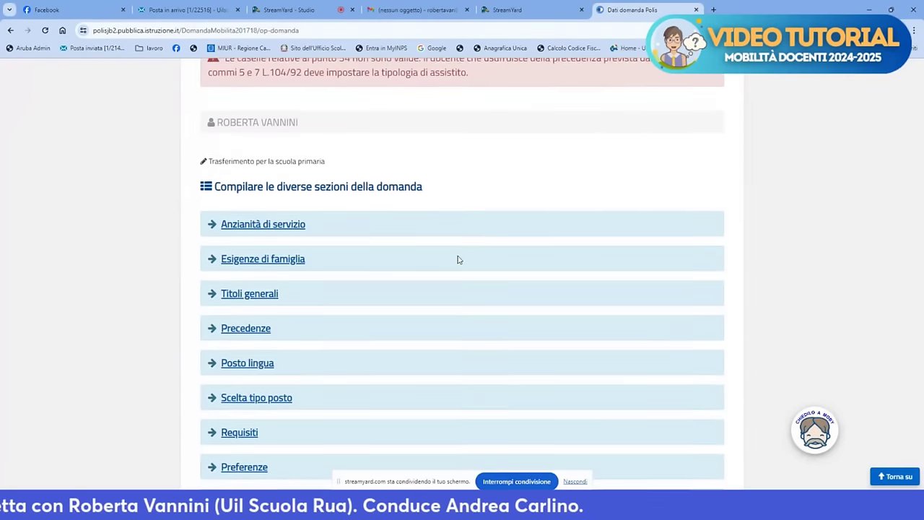
{"action": "left_click", "coordinate": [258, 329]}
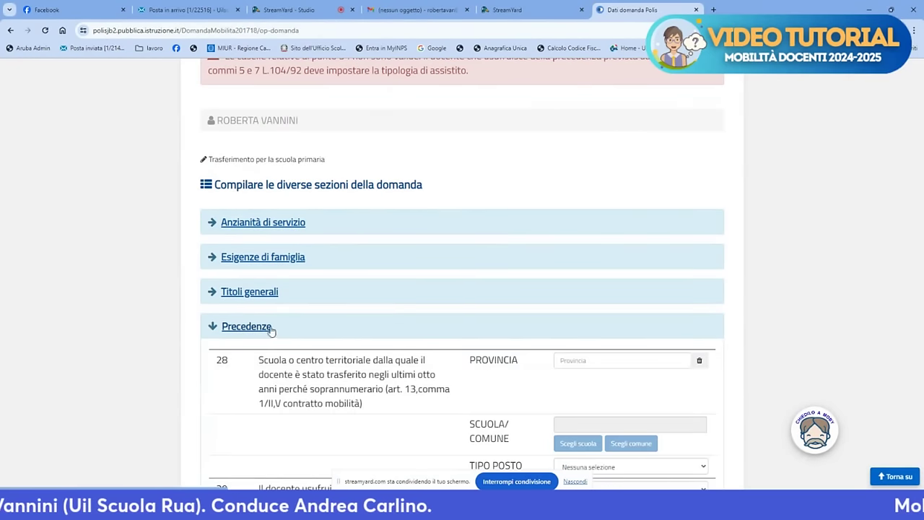
{"action": "scroll", "coordinate": [571, 325], "scroll_direction": "down", "scroll_amount": 2}
{"action": "scroll", "coordinate": [593, 309], "scroll_direction": "down", "scroll_amount": 5}
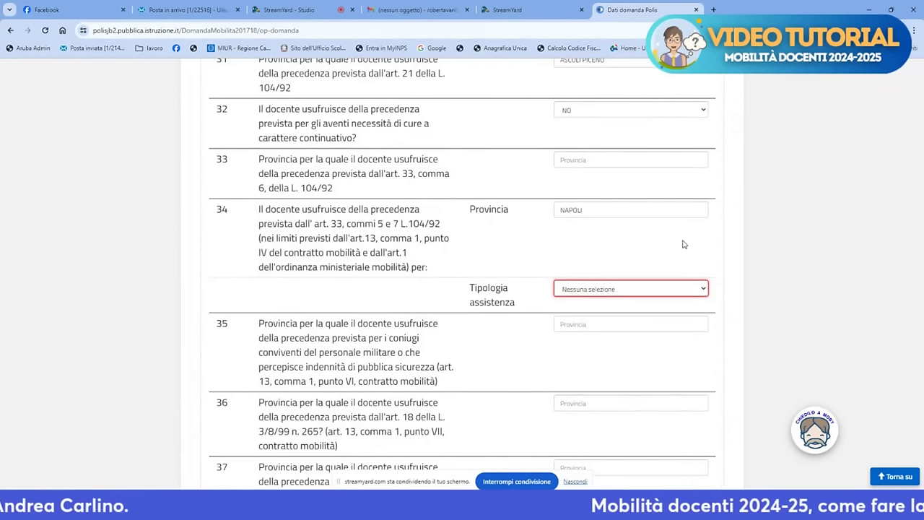
{"action": "double_click", "coordinate": [665, 215]}
{"action": "key", "text": "BackSpace"}
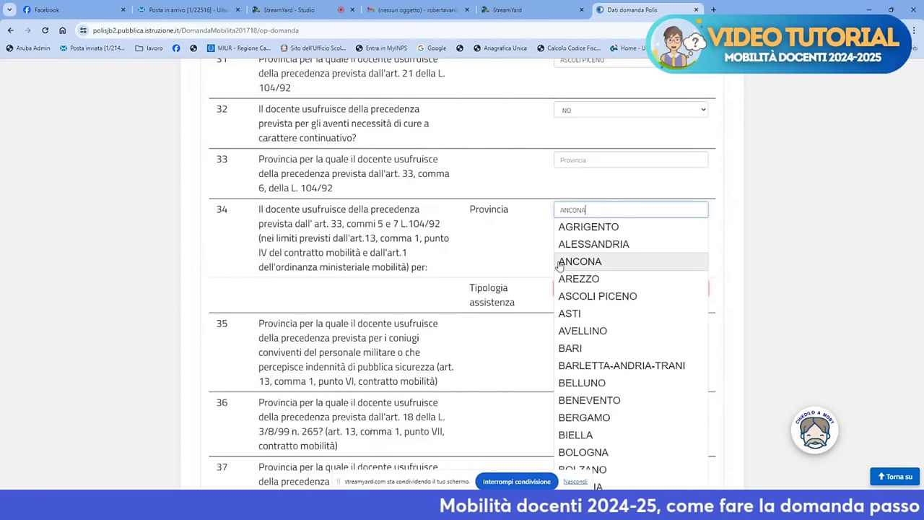
{"action": "left_click", "coordinate": [560, 254]}
{"action": "left_click_drag", "start_coordinate": [606, 210], "coordinate": [554, 209]}
{"action": "key", "text": "BackSpace"}
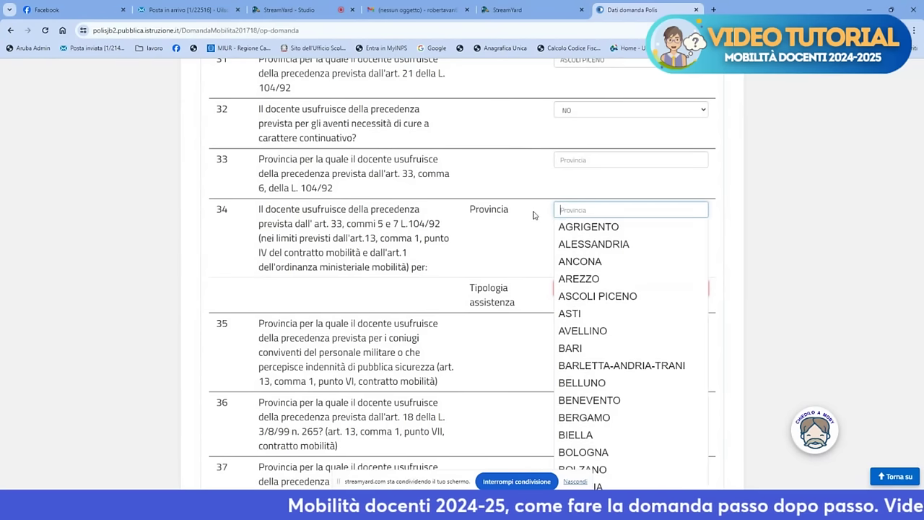
{"action": "left_click", "coordinate": [506, 253]}
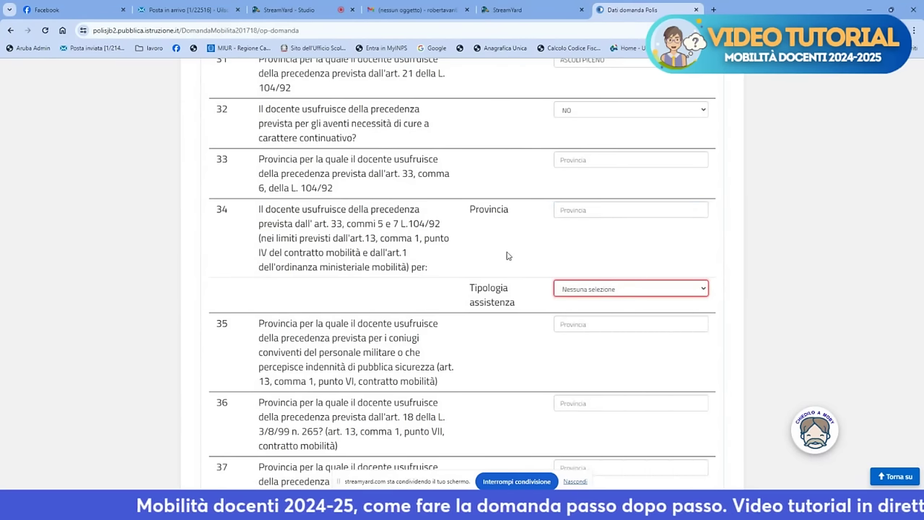
{"action": "scroll", "coordinate": [458, 357], "scroll_direction": "down", "scroll_amount": 7}
{"action": "left_click", "coordinate": [226, 416]}
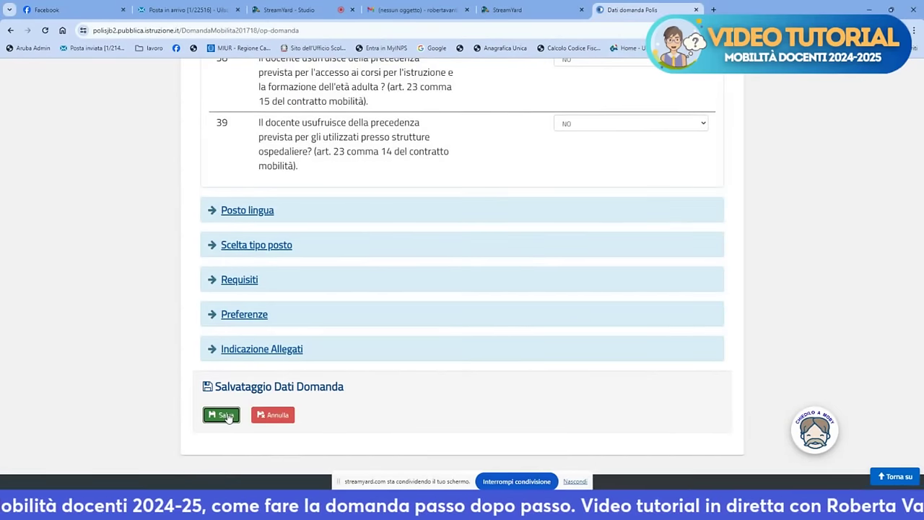
Calculate the score of the draft transfer application and review its Anzianità di servizio section in read-only view.
{"action": "scroll", "coordinate": [398, 305], "scroll_direction": "down", "scroll_amount": 4}
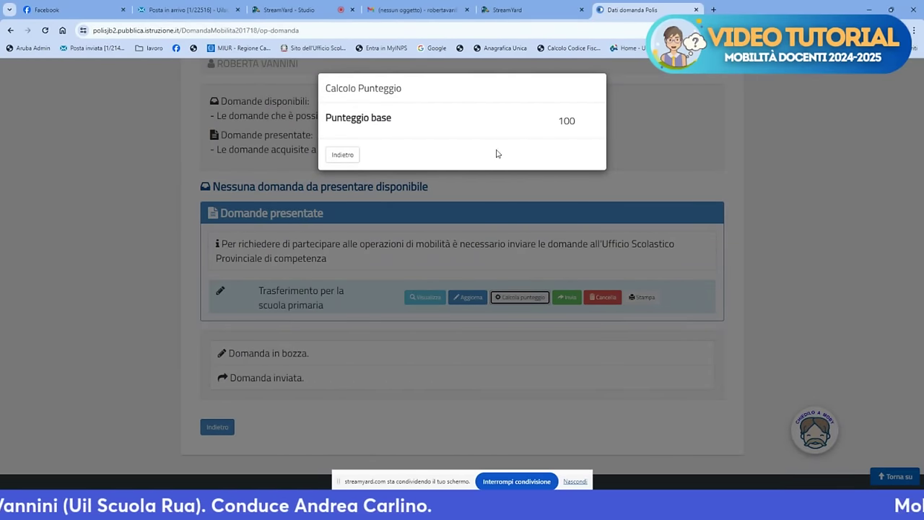
{"action": "left_click", "coordinate": [342, 156]}
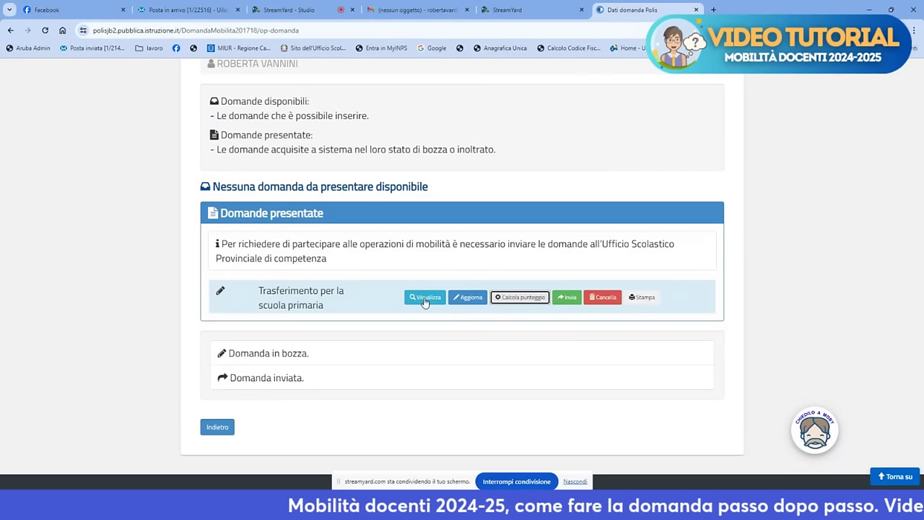
{"action": "left_click", "coordinate": [426, 299]}
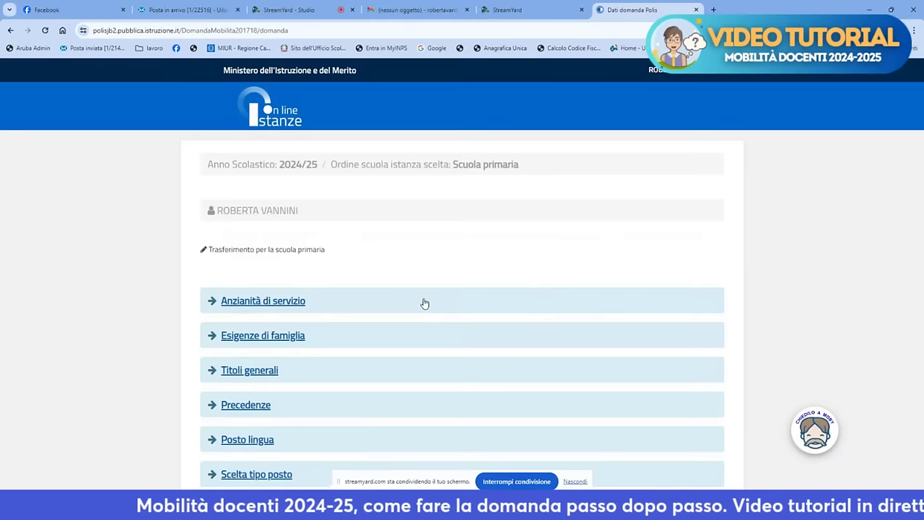
{"action": "scroll", "coordinate": [325, 302], "scroll_direction": "down", "scroll_amount": 1}
{"action": "left_click", "coordinate": [267, 254]}
{"action": "scroll", "coordinate": [369, 251], "scroll_direction": "down", "scroll_amount": 2}
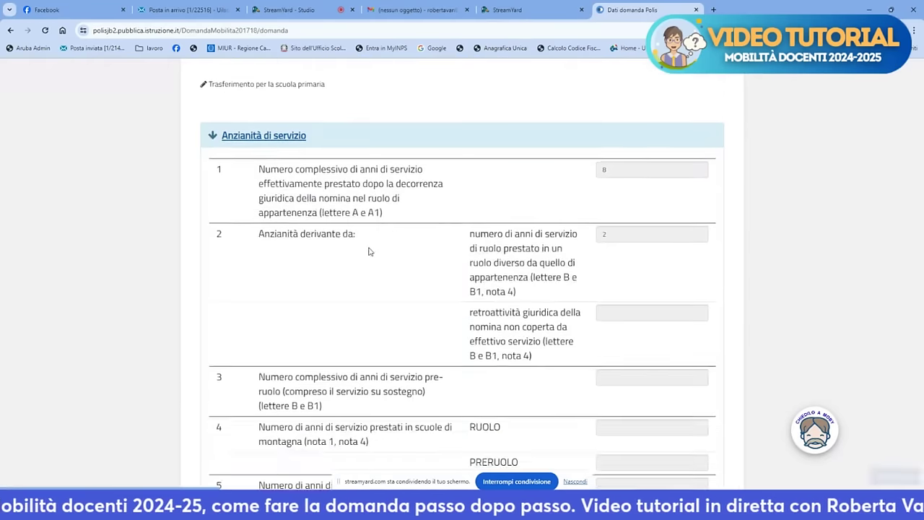
{"action": "scroll", "coordinate": [368, 252], "scroll_direction": "down", "scroll_amount": 15}
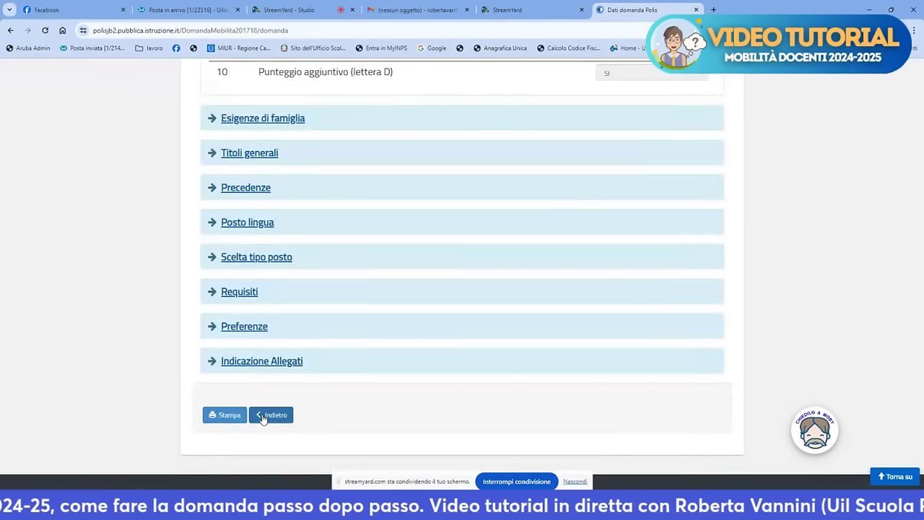
{"action": "left_click", "coordinate": [263, 416]}
Open the draft primary school transfer application for updating.
{"action": "scroll", "coordinate": [455, 288], "scroll_direction": "down", "scroll_amount": 1}
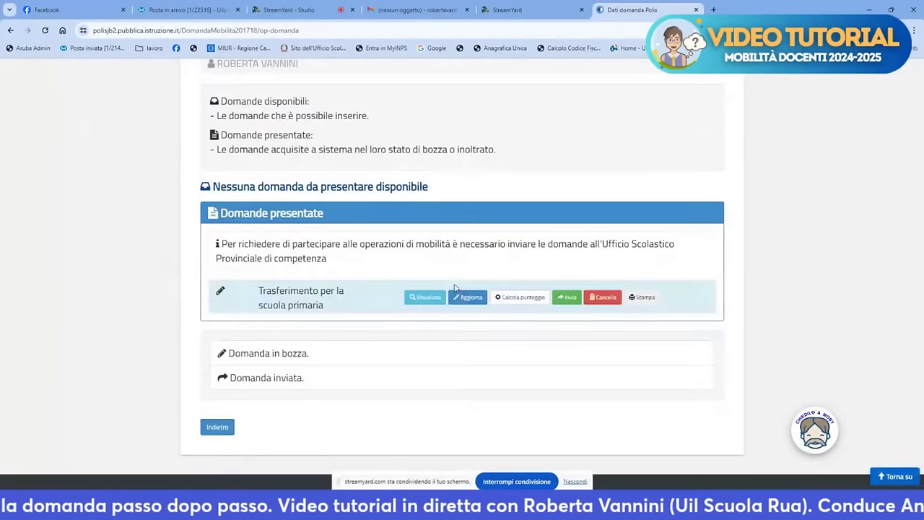
{"action": "left_click", "coordinate": [468, 297]}
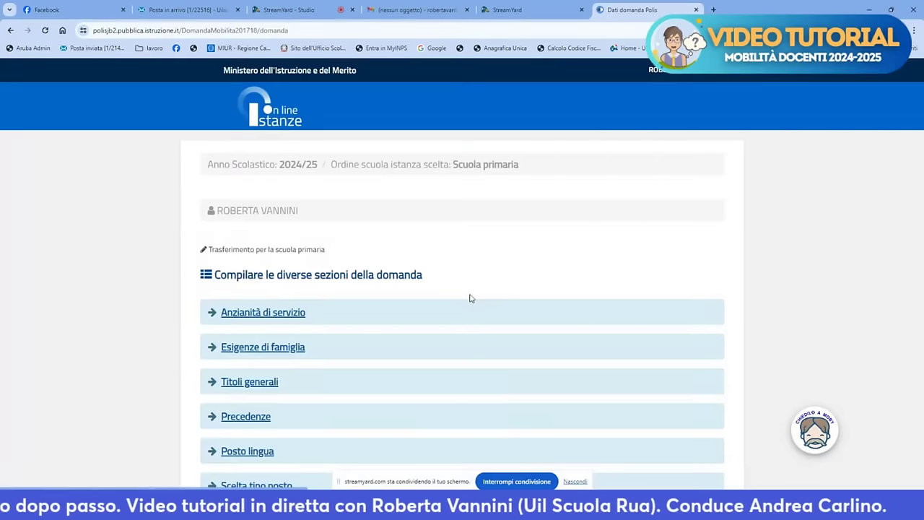
Save the draft primary school transfer application and submit it to the competent Ufficio Scolastico Provinciale.
{"action": "scroll", "coordinate": [404, 296], "scroll_direction": "down", "scroll_amount": 4}
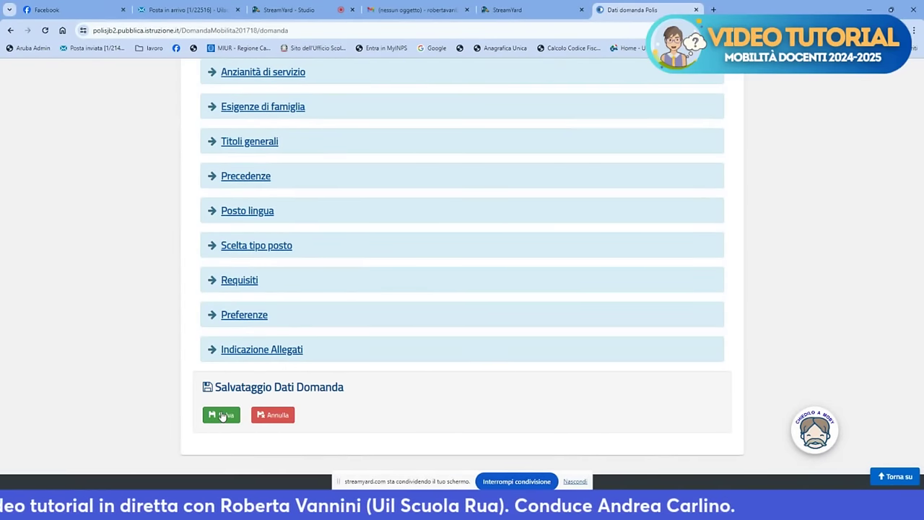
{"action": "left_click", "coordinate": [223, 415]}
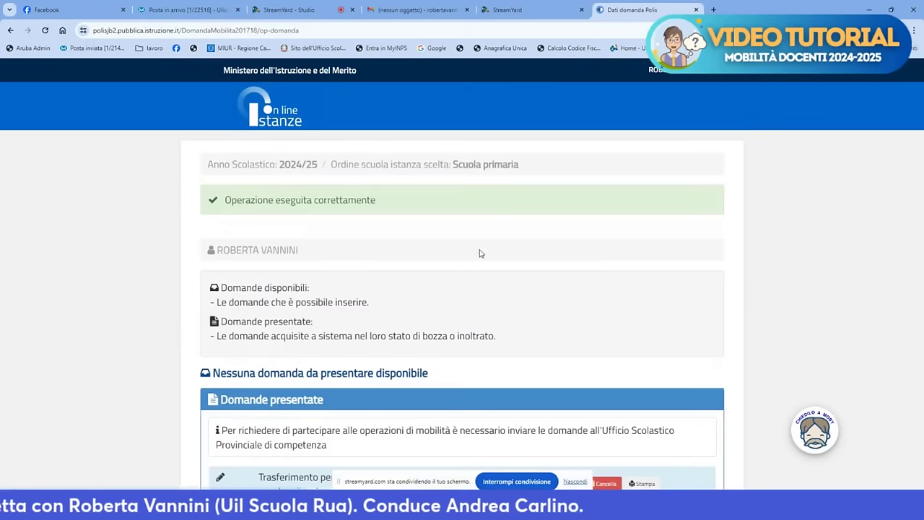
{"action": "scroll", "coordinate": [541, 225], "scroll_direction": "down", "scroll_amount": 3}
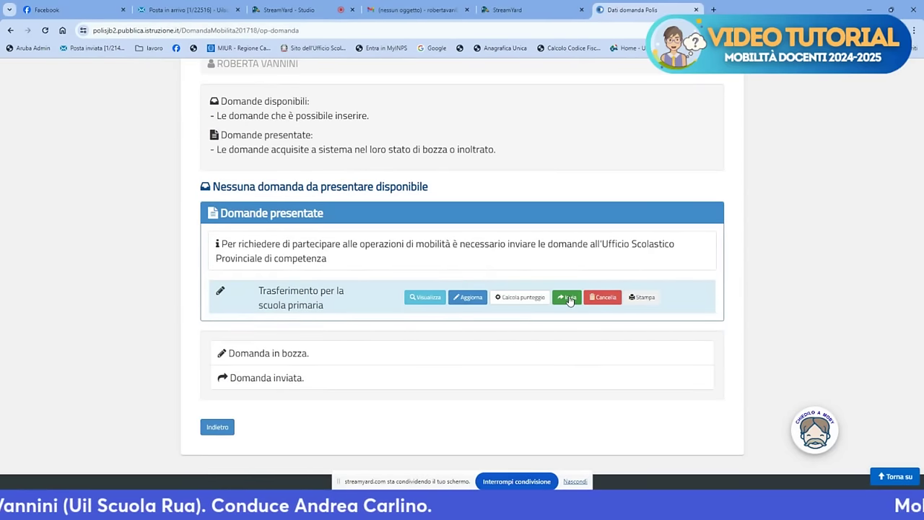
{"action": "left_click", "coordinate": [568, 298]}
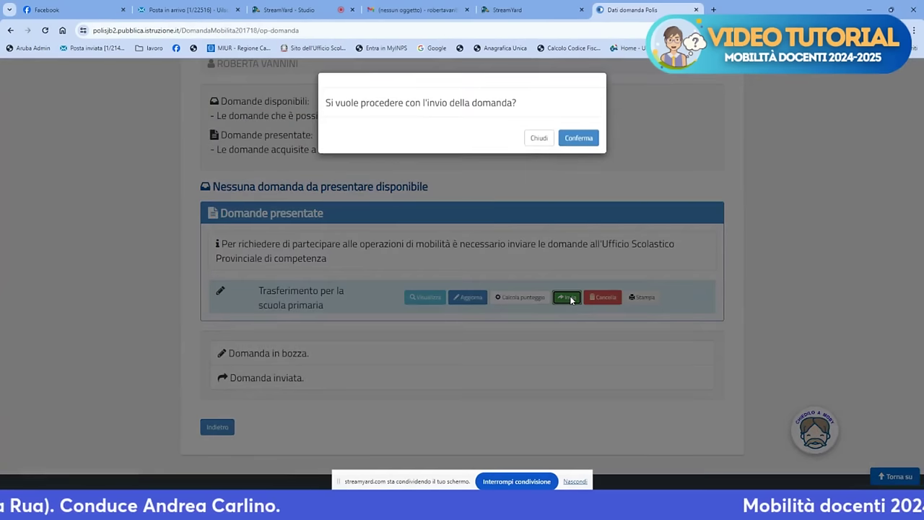
{"action": "left_click", "coordinate": [572, 140]}
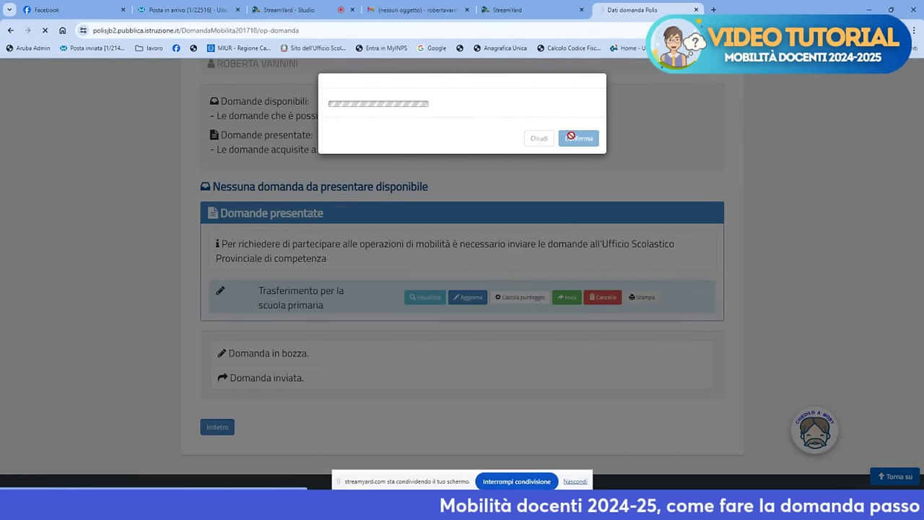
Withdraw the submission of the primary school transfer application.
{"action": "scroll", "coordinate": [549, 157], "scroll_direction": "down", "scroll_amount": 2}
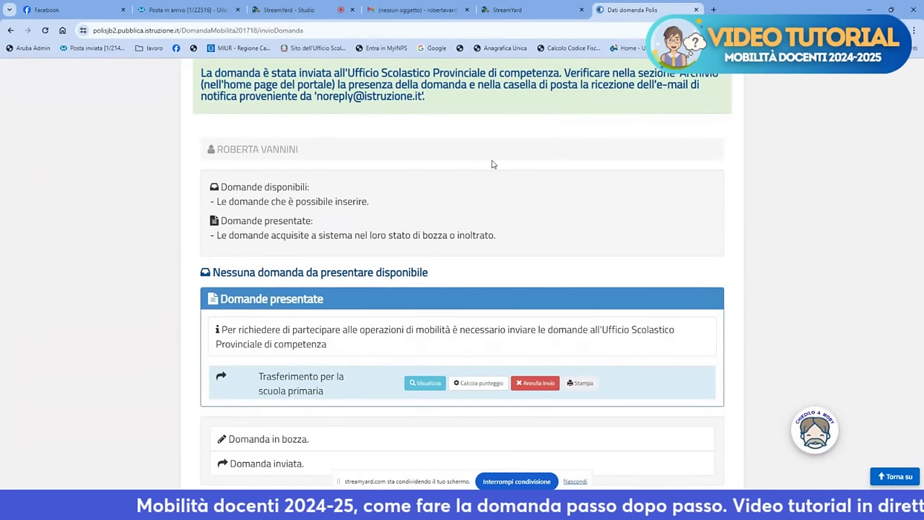
{"action": "scroll", "coordinate": [506, 217], "scroll_direction": "down", "scroll_amount": 2}
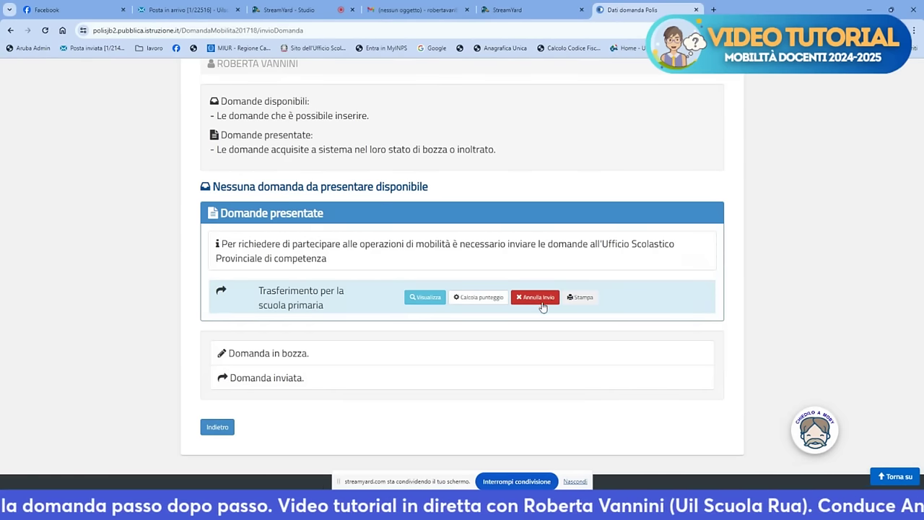
{"action": "left_click", "coordinate": [536, 299]}
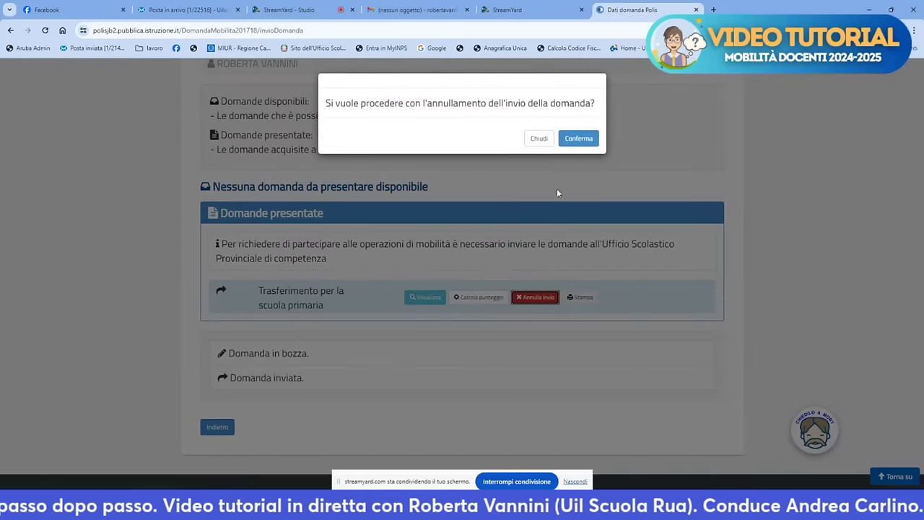
{"action": "left_click", "coordinate": [579, 138]}
Reopen the draft transfer application for updating, check its Anzianità di servizio section and save it again.
{"action": "scroll", "coordinate": [470, 200], "scroll_direction": "down", "scroll_amount": 3}
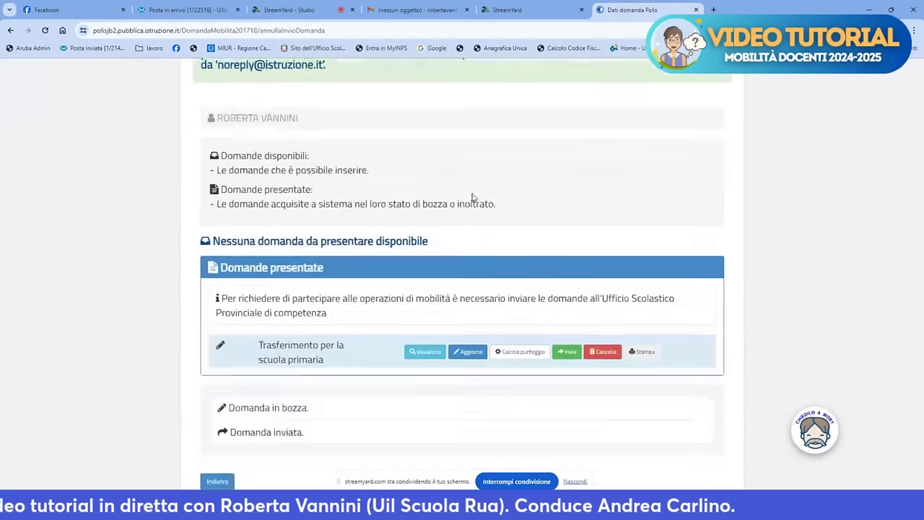
{"action": "left_click", "coordinate": [469, 298]}
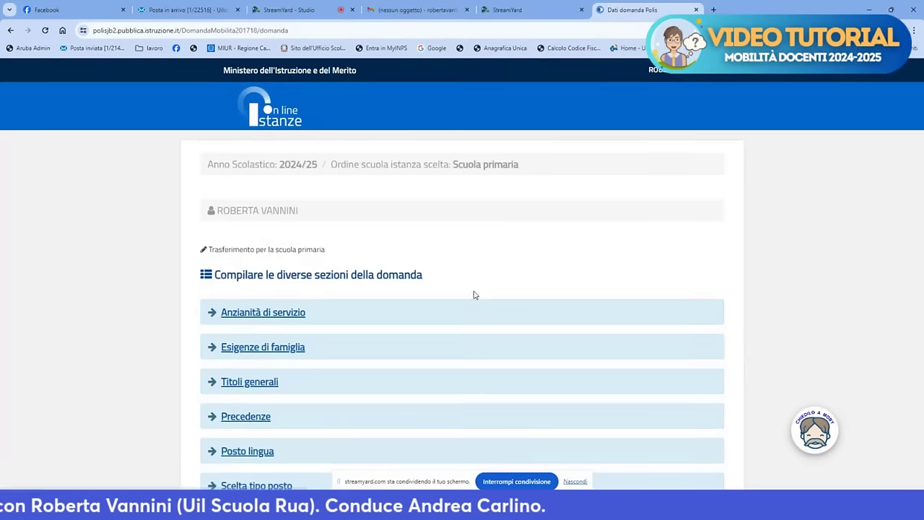
{"action": "scroll", "coordinate": [279, 206], "scroll_direction": "down", "scroll_amount": 3}
{"action": "left_click", "coordinate": [279, 160]}
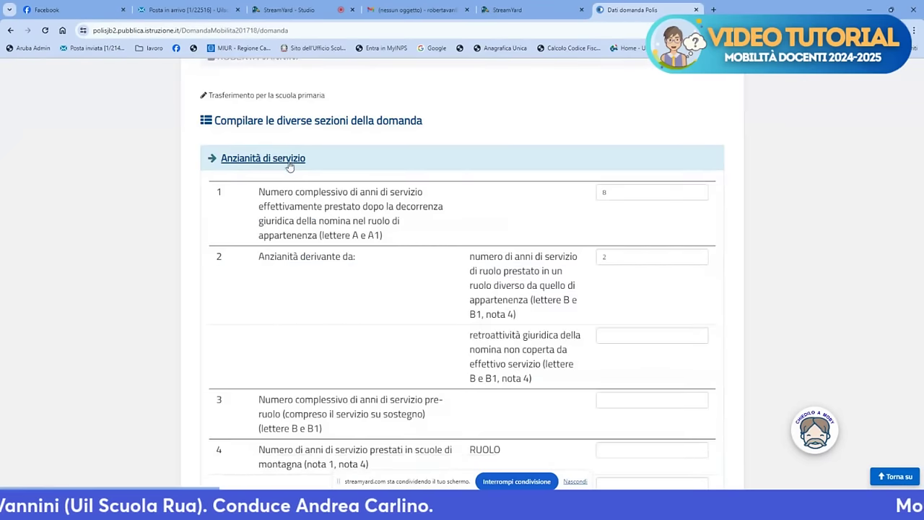
{"action": "scroll", "coordinate": [409, 222], "scroll_direction": "down", "scroll_amount": 10}
{"action": "scroll", "coordinate": [410, 222], "scroll_direction": "down", "scroll_amount": 3}
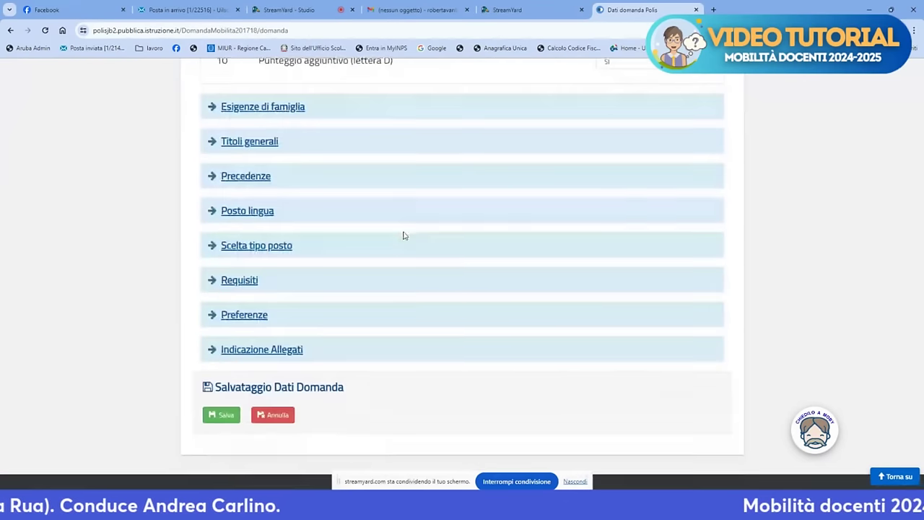
{"action": "left_click", "coordinate": [229, 419]}
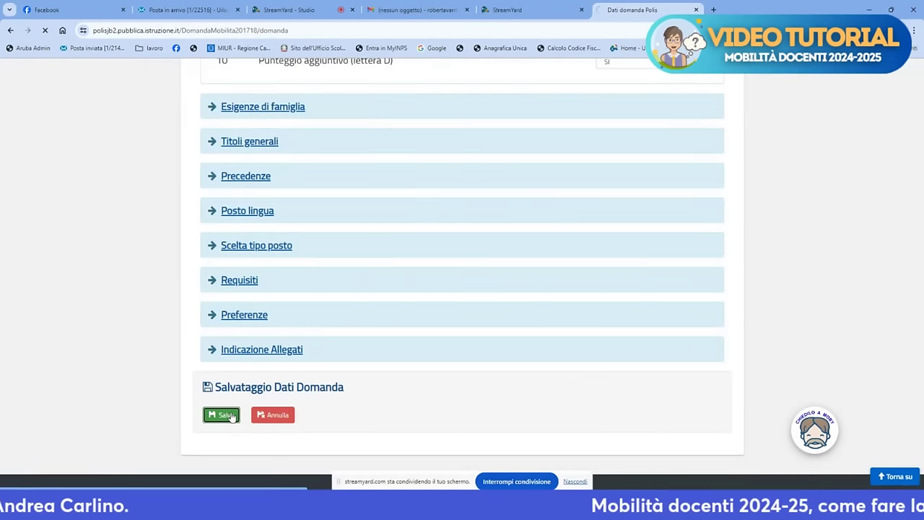
Leave the primary school transfer application by going back through the list of applications and the personal data page.
{"action": "scroll", "coordinate": [402, 357], "scroll_direction": "down", "scroll_amount": 2}
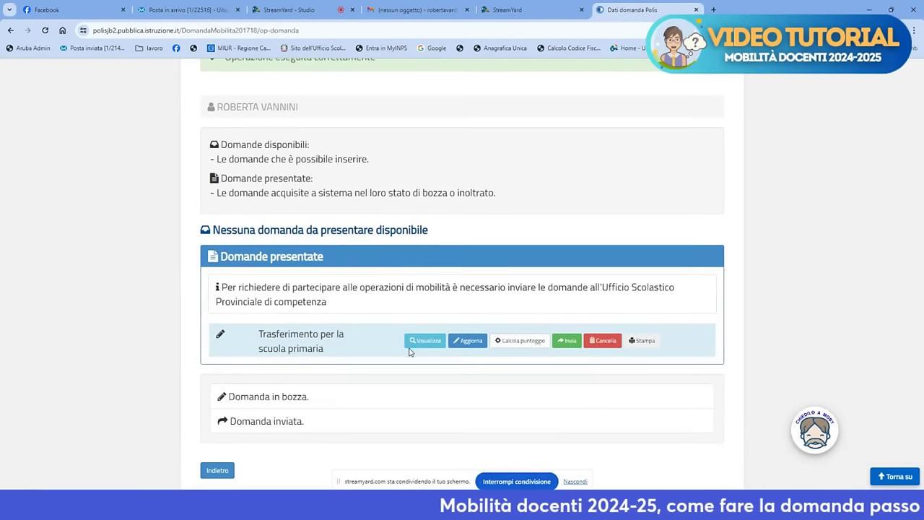
{"action": "scroll", "coordinate": [435, 351], "scroll_direction": "down", "scroll_amount": 1}
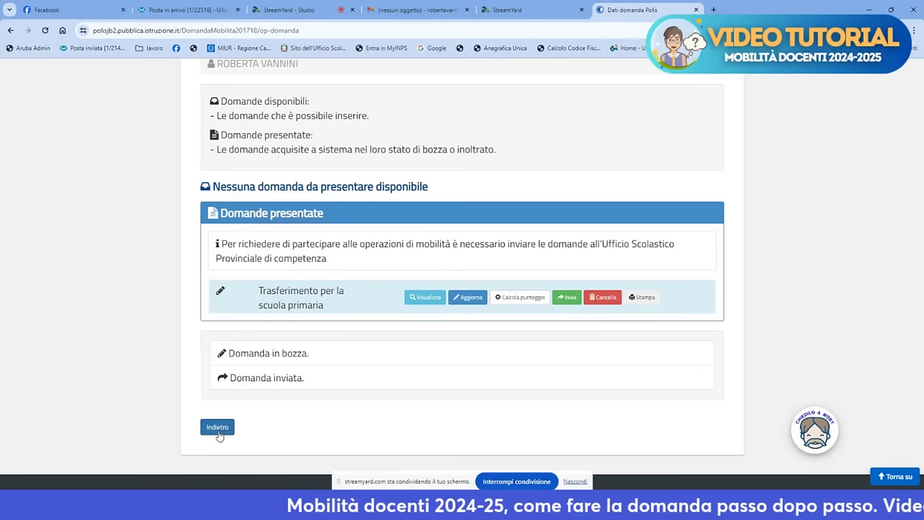
{"action": "left_click", "coordinate": [218, 429]}
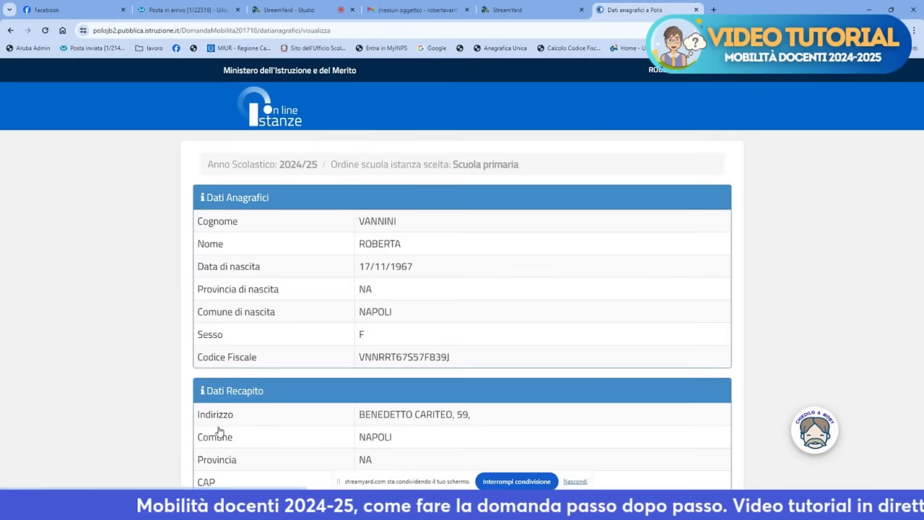
{"action": "scroll", "coordinate": [258, 380], "scroll_direction": "down", "scroll_amount": 4}
{"action": "left_click", "coordinate": [204, 438]}
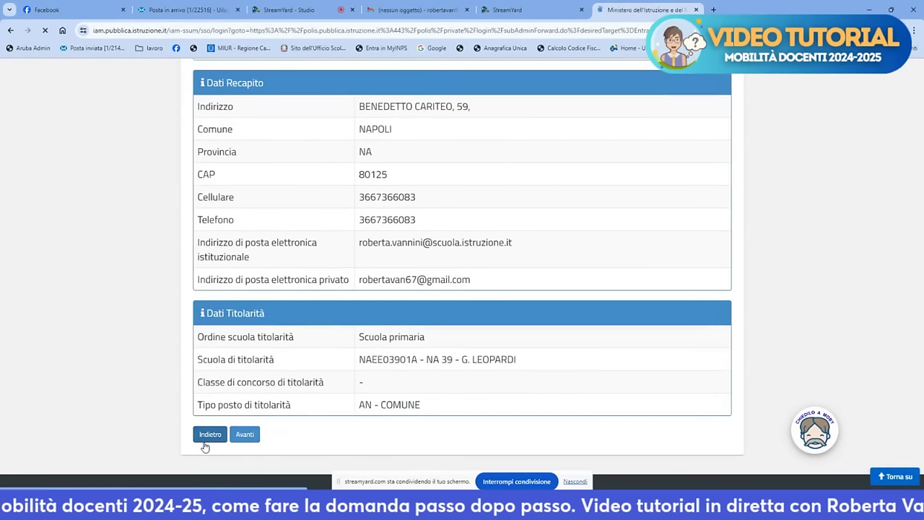
{"action": "left_click", "coordinate": [409, 355]}
{"action": "scroll", "coordinate": [388, 477], "scroll_direction": "down", "scroll_amount": 1}
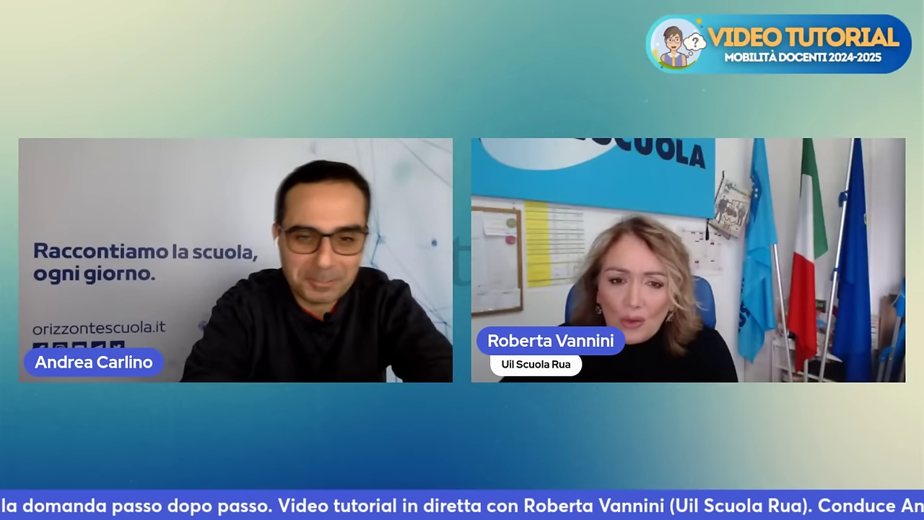
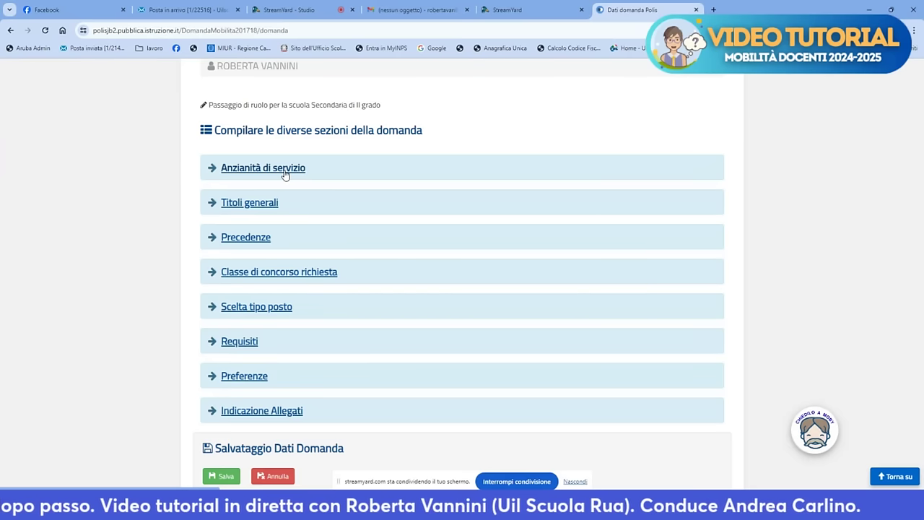
Review points 1 to 9 of the Anzianità di servizio section in the Passaggio di ruolo application for Scuola Secondaria di II grado.
{"action": "scroll", "coordinate": [282, 176], "scroll_direction": "up", "scroll_amount": 3}
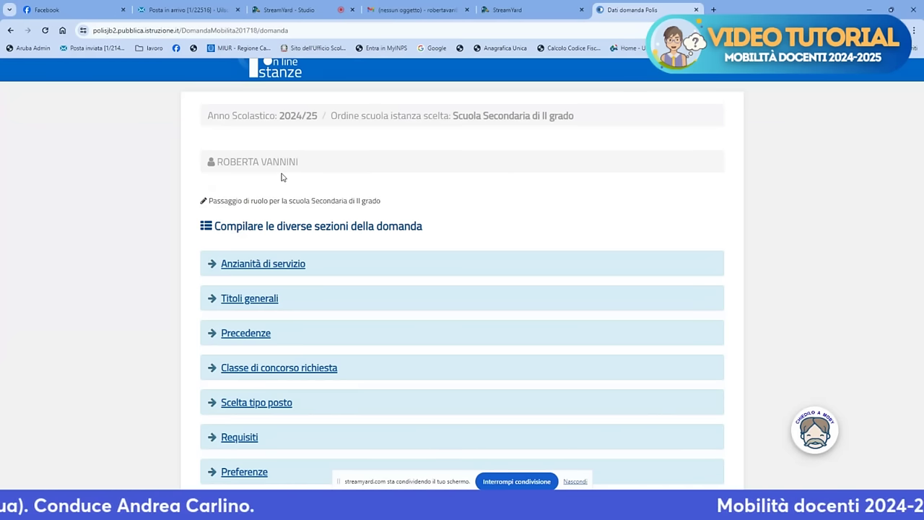
{"action": "scroll", "coordinate": [282, 180], "scroll_direction": "down", "scroll_amount": 2}
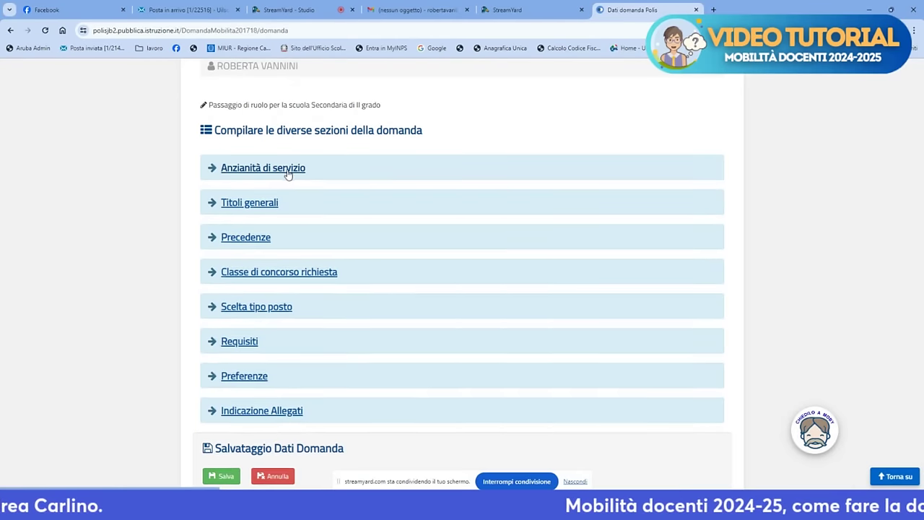
{"action": "left_click", "coordinate": [286, 173]}
{"action": "scroll", "coordinate": [286, 173], "scroll_direction": "down", "scroll_amount": 5}
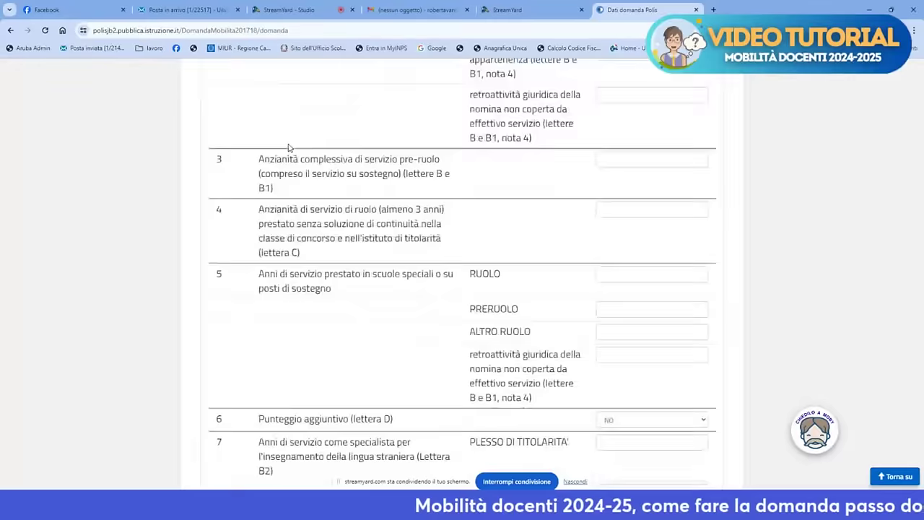
{"action": "scroll", "coordinate": [289, 150], "scroll_direction": "down", "scroll_amount": 4}
{"action": "scroll", "coordinate": [289, 149], "scroll_direction": "up", "scroll_amount": 5}
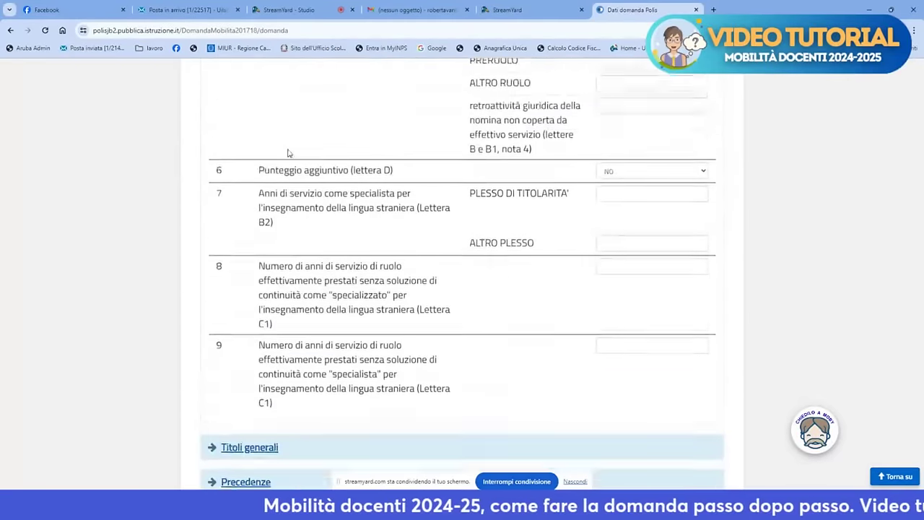
{"action": "scroll", "coordinate": [289, 150], "scroll_direction": "up", "scroll_amount": 4}
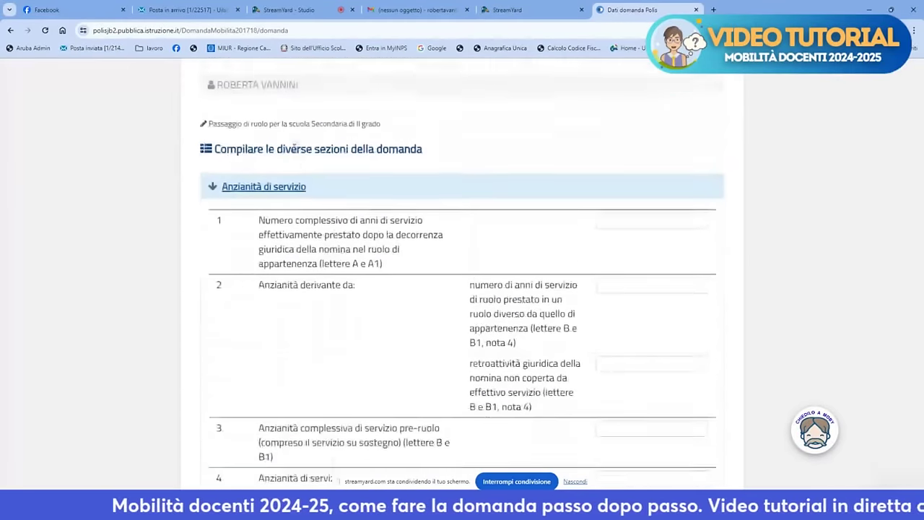
{"action": "scroll", "coordinate": [294, 148], "scroll_direction": "down", "scroll_amount": 1}
{"action": "scroll", "coordinate": [294, 148], "scroll_direction": "down", "scroll_amount": 1}
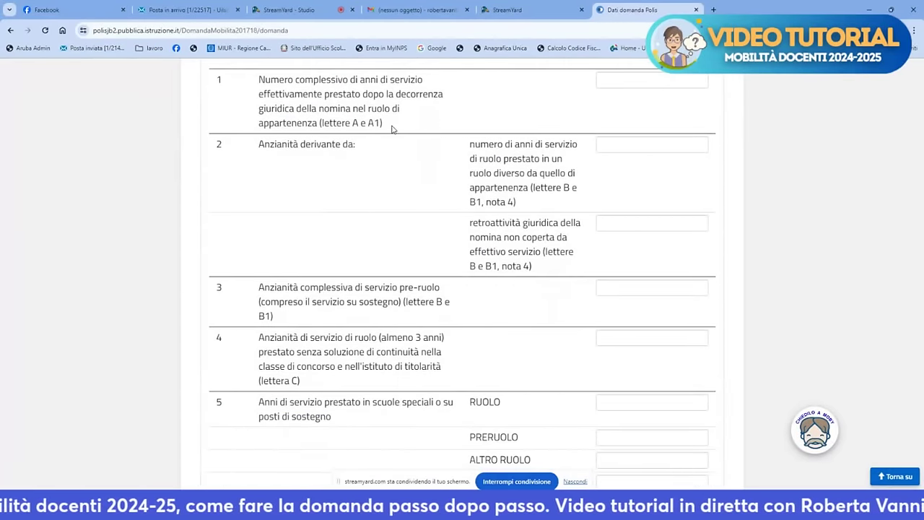
{"action": "scroll", "coordinate": [392, 128], "scroll_direction": "down", "scroll_amount": 2}
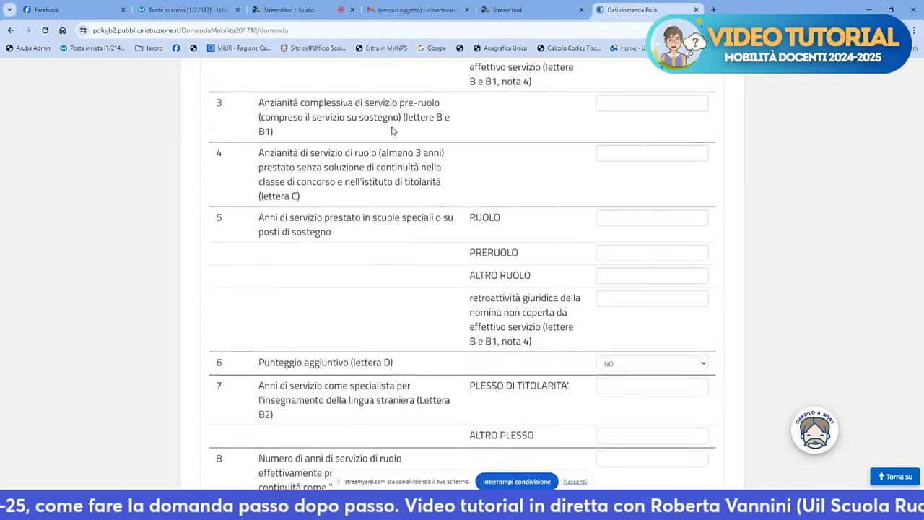
{"action": "scroll", "coordinate": [392, 131], "scroll_direction": "down", "scroll_amount": 3}
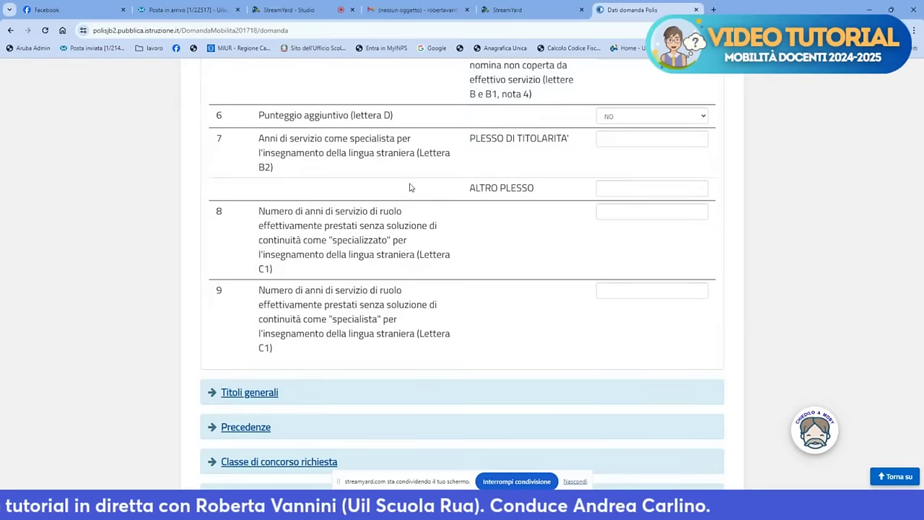
Open the Titoli generali and Precedenze sections of the Passaggio di ruolo application and review their points.
{"action": "scroll", "coordinate": [404, 217], "scroll_direction": "down", "scroll_amount": 2}
{"action": "left_click", "coordinate": [275, 251]}
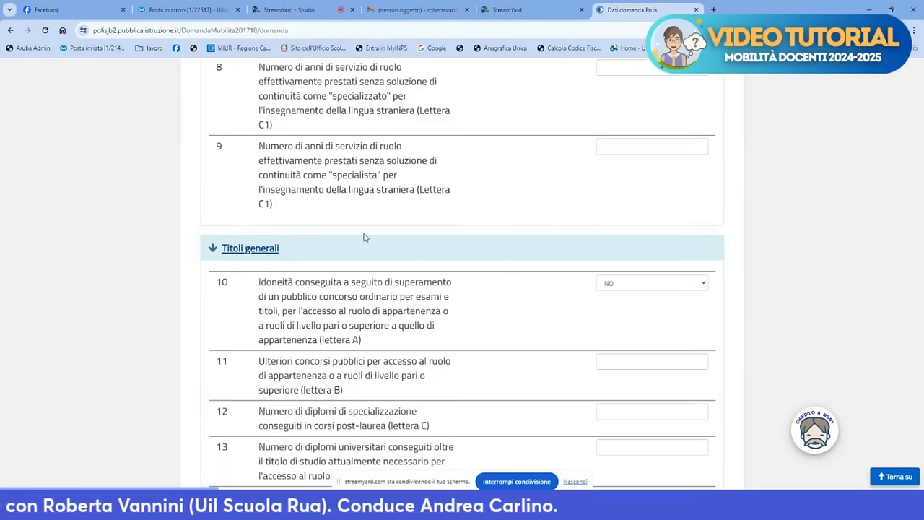
{"action": "scroll", "coordinate": [365, 239], "scroll_direction": "down", "scroll_amount": 3}
{"action": "scroll", "coordinate": [383, 222], "scroll_direction": "down", "scroll_amount": 7}
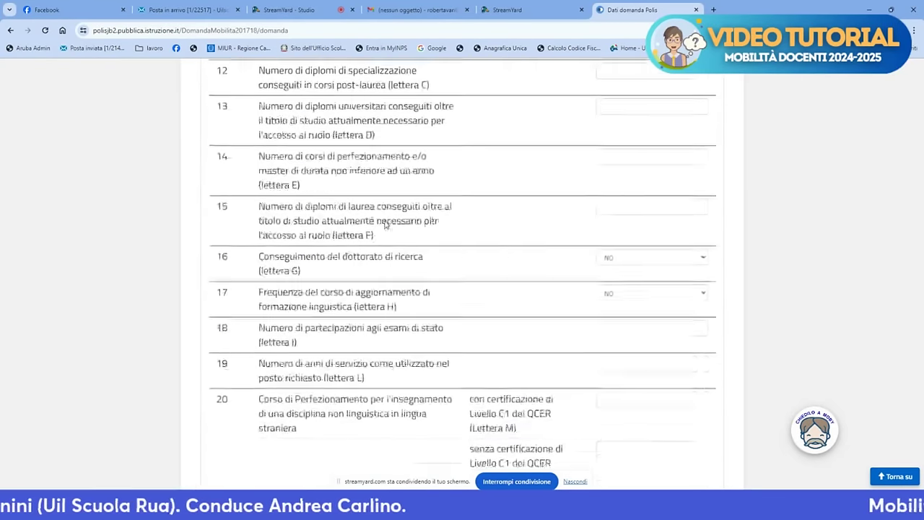
{"action": "left_click", "coordinate": [246, 237]}
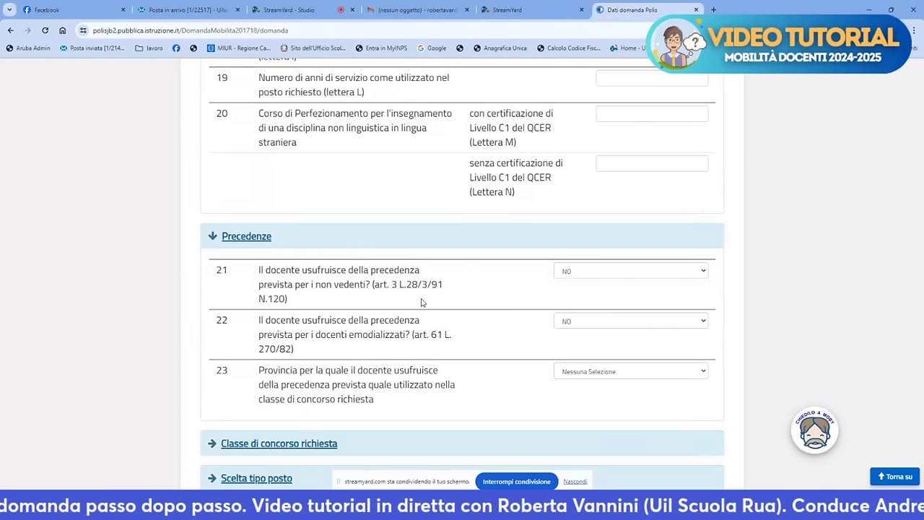
Open the Classe di concorso richiesta section and select A018 - FILOSOFIA E SCIENZE UMANE in point 24.
{"action": "scroll", "coordinate": [422, 303], "scroll_direction": "down", "scroll_amount": 2}
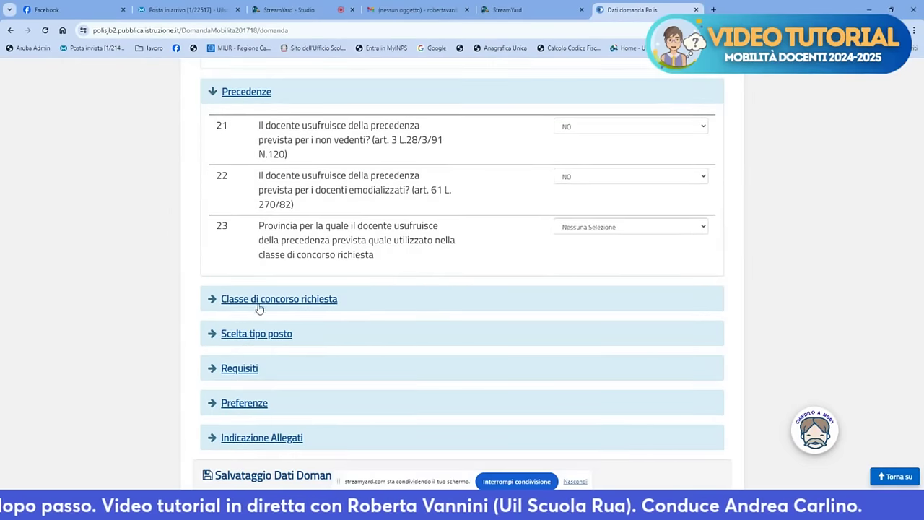
{"action": "left_click", "coordinate": [246, 299]}
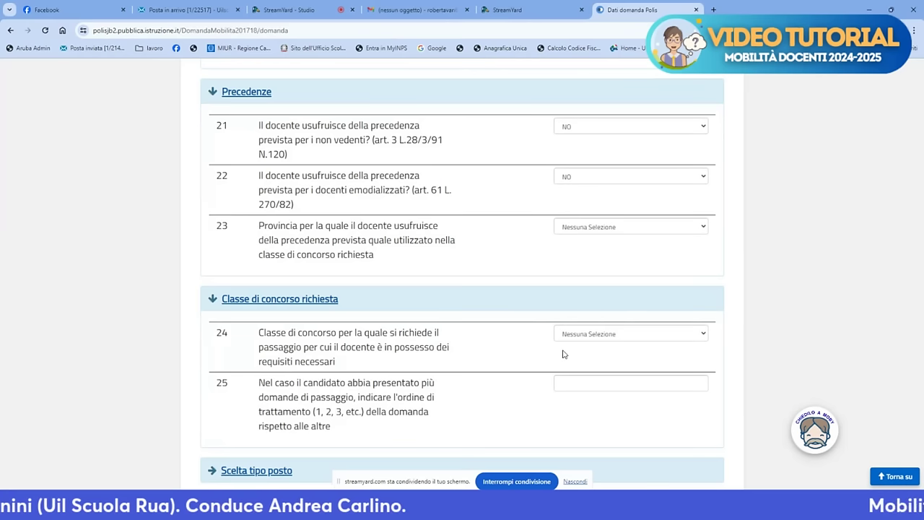
{"action": "left_click", "coordinate": [688, 337]}
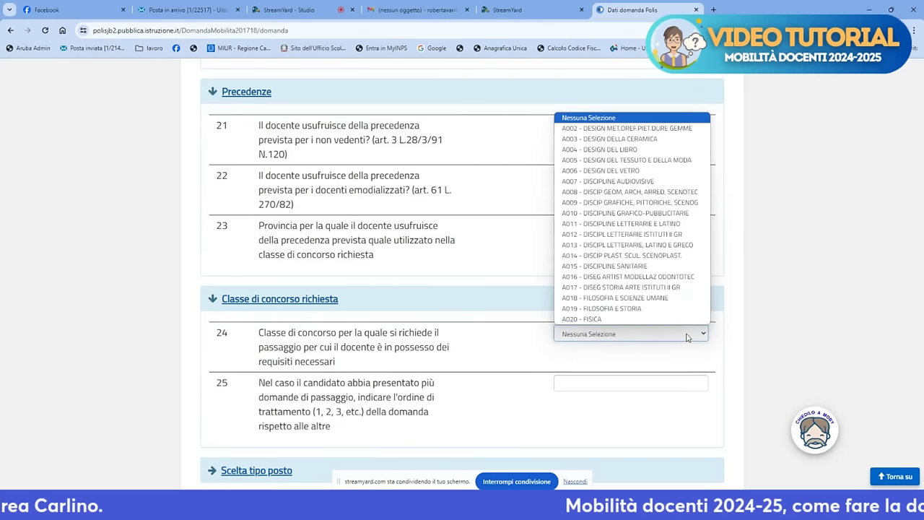
{"action": "left_click", "coordinate": [628, 296]}
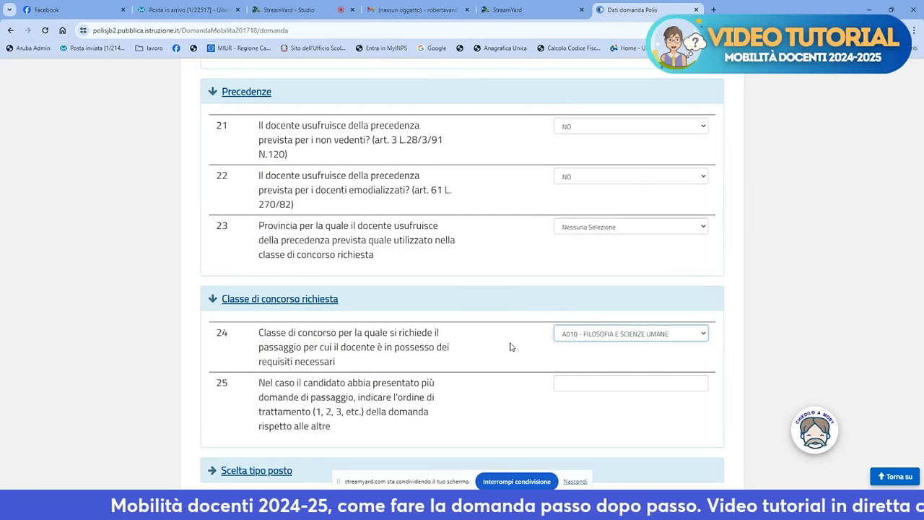
{"action": "scroll", "coordinate": [512, 346], "scroll_direction": "down", "scroll_amount": 2}
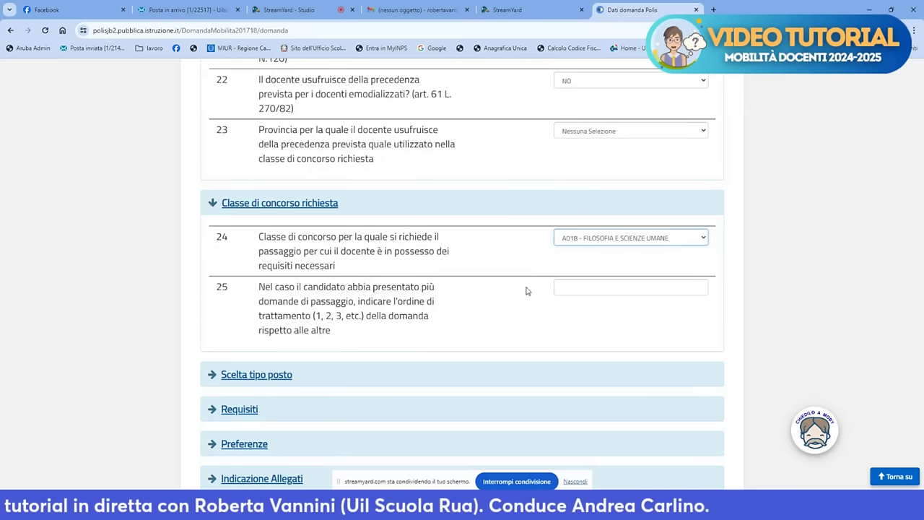
Enter 1 as the order of treatment of the passaggio application in point 25.
{"action": "left_click", "coordinate": [588, 286]}
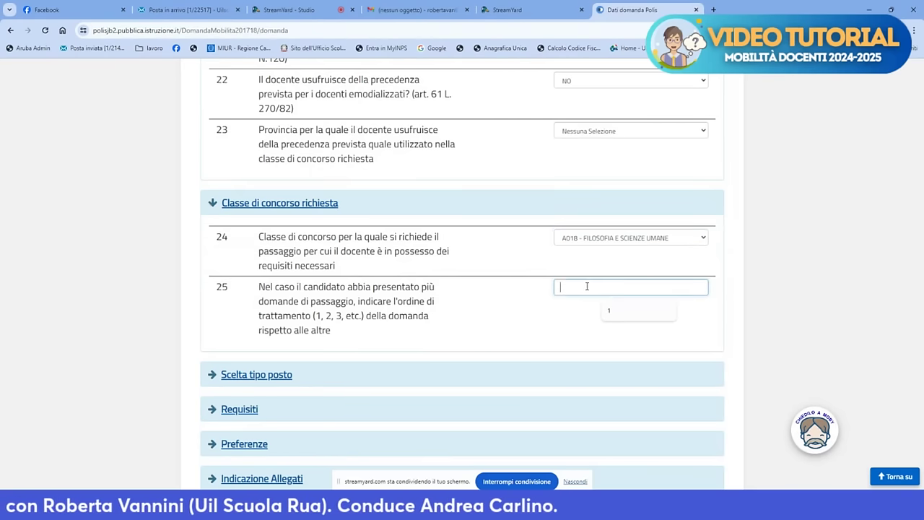
{"action": "type", "text": "1"}
{"action": "left_click", "coordinate": [518, 317]}
{"action": "scroll", "coordinate": [311, 324], "scroll_direction": "down", "scroll_amount": 1}
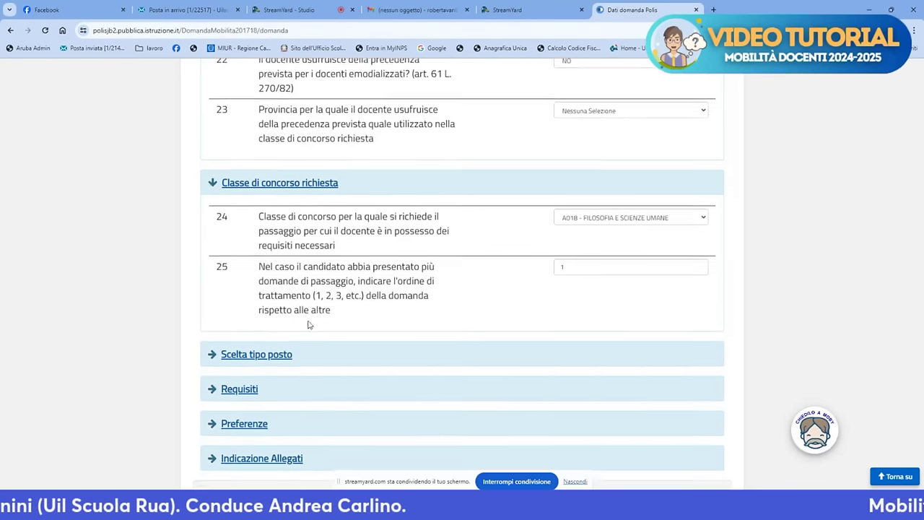
Open the Scelta tipo posto and Requisiti sections and review points 26 to 29.
{"action": "left_click", "coordinate": [279, 331]}
{"action": "scroll", "coordinate": [588, 299], "scroll_direction": "down", "scroll_amount": 3}
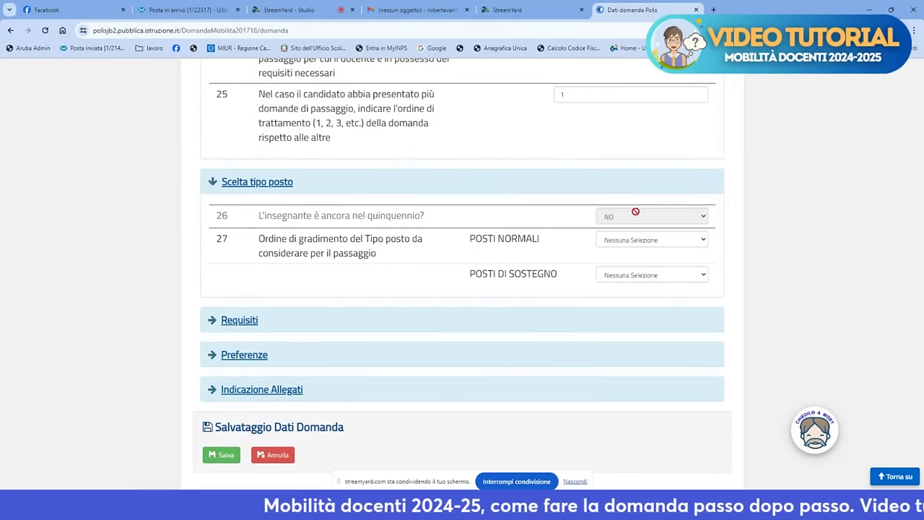
{"action": "scroll", "coordinate": [335, 274], "scroll_direction": "down", "scroll_amount": 1}
{"action": "left_click", "coordinate": [252, 280]}
{"action": "scroll", "coordinate": [347, 260], "scroll_direction": "down", "scroll_amount": 1}
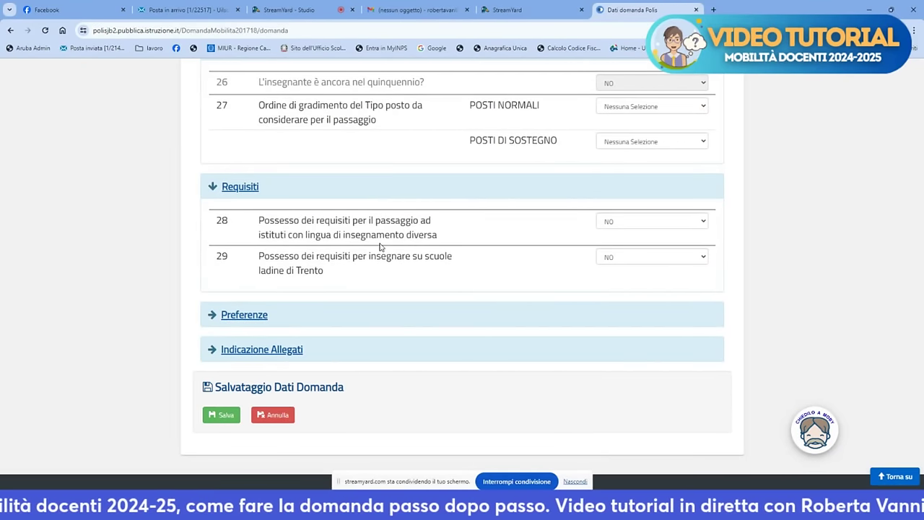
Open the Preferenze section, start adding preferences and look over the teaching availability options in points 30 to 34.
{"action": "left_click", "coordinate": [243, 317]}
{"action": "scroll", "coordinate": [265, 306], "scroll_direction": "down", "scroll_amount": 1}
{"action": "scroll", "coordinate": [264, 306], "scroll_direction": "down", "scroll_amount": 1}
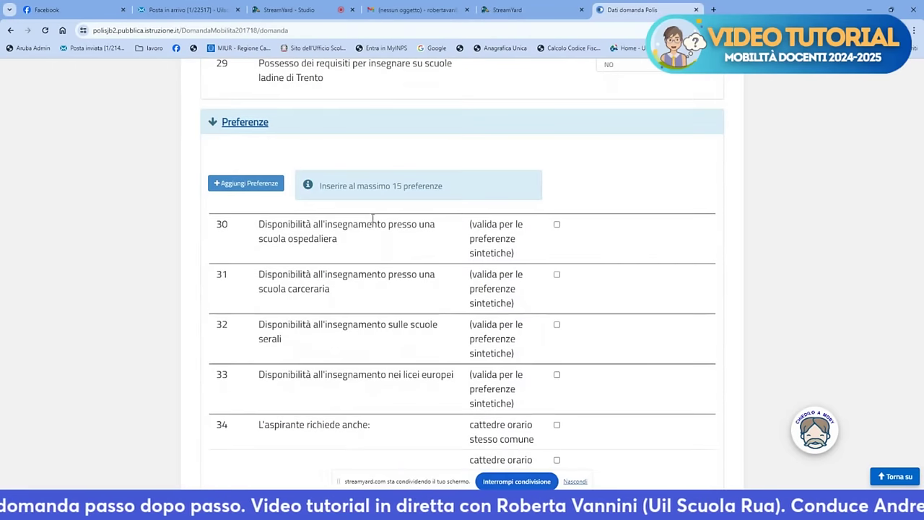
{"action": "left_click", "coordinate": [246, 185]}
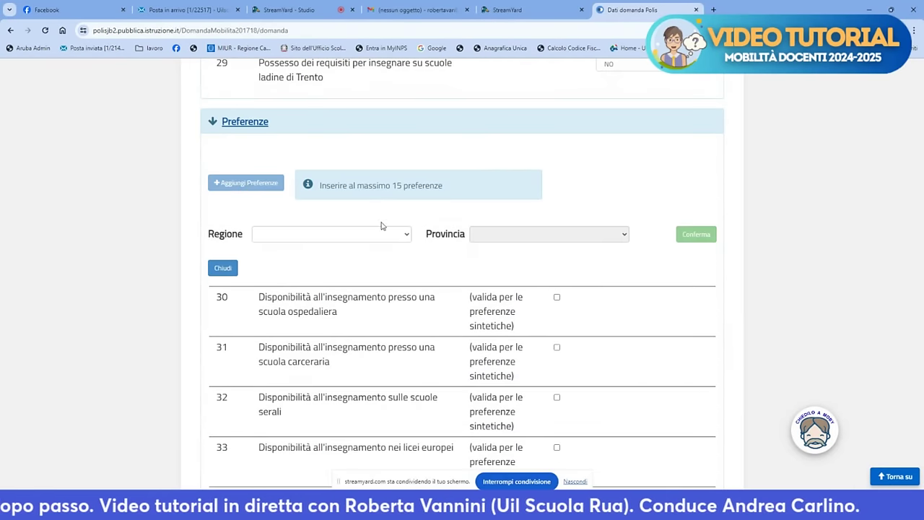
{"action": "scroll", "coordinate": [380, 226], "scroll_direction": "down", "scroll_amount": 2}
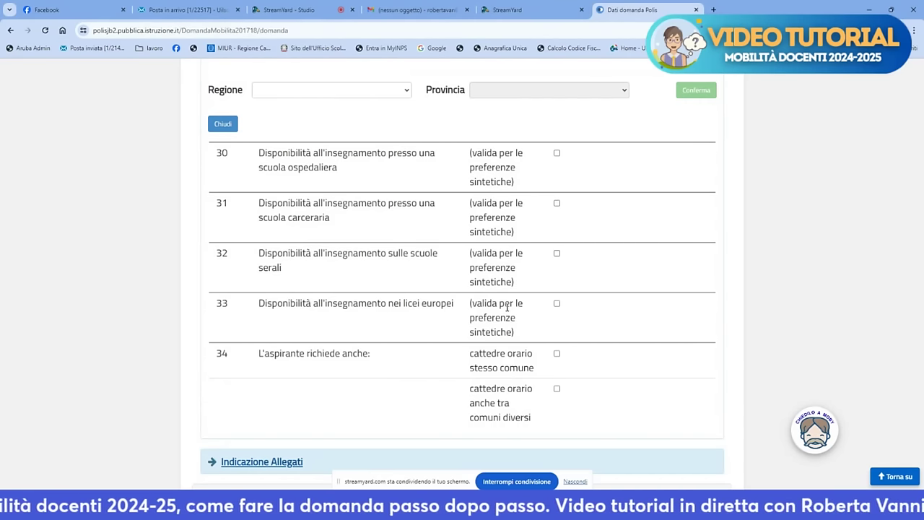
In point 34, select cattedre orario stesso comune, and switch the choice to cattedre orario anche tra comuni diversi.
{"action": "scroll", "coordinate": [508, 307], "scroll_direction": "down", "scroll_amount": 2}
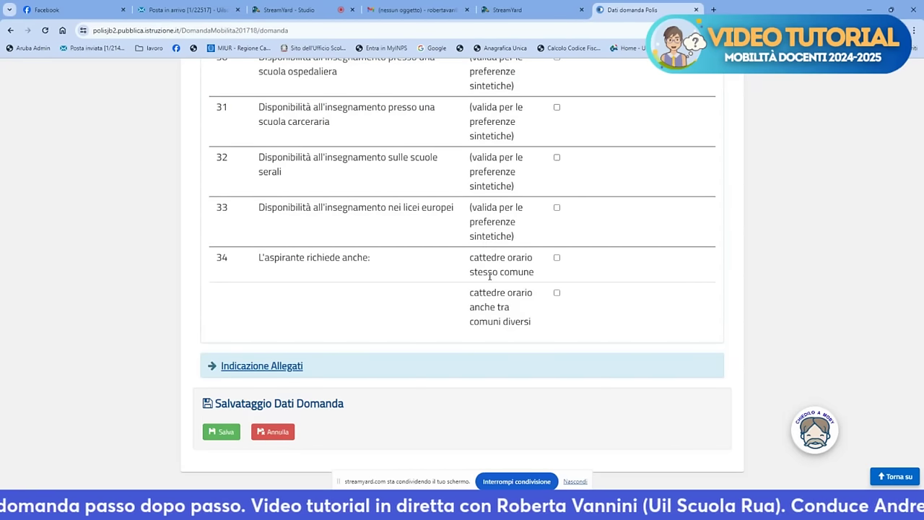
{"action": "left_click", "coordinate": [557, 258]}
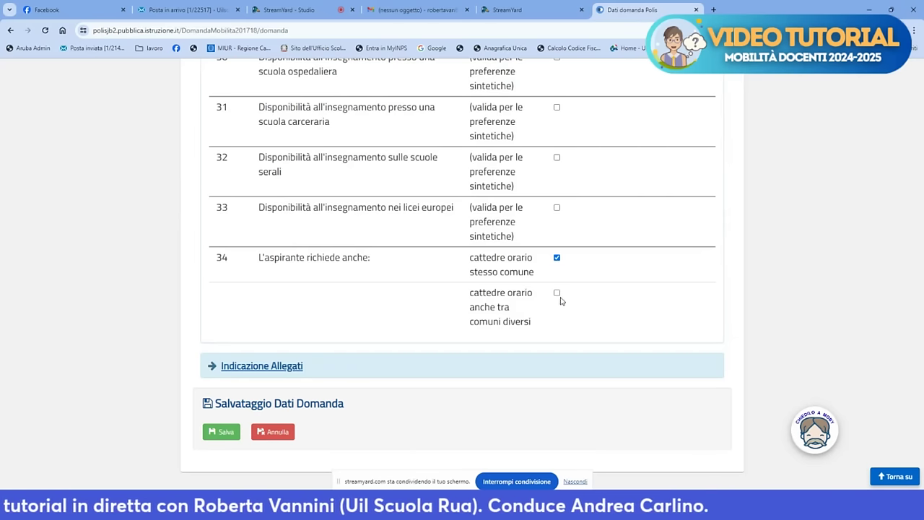
{"action": "left_click", "coordinate": [558, 293]}
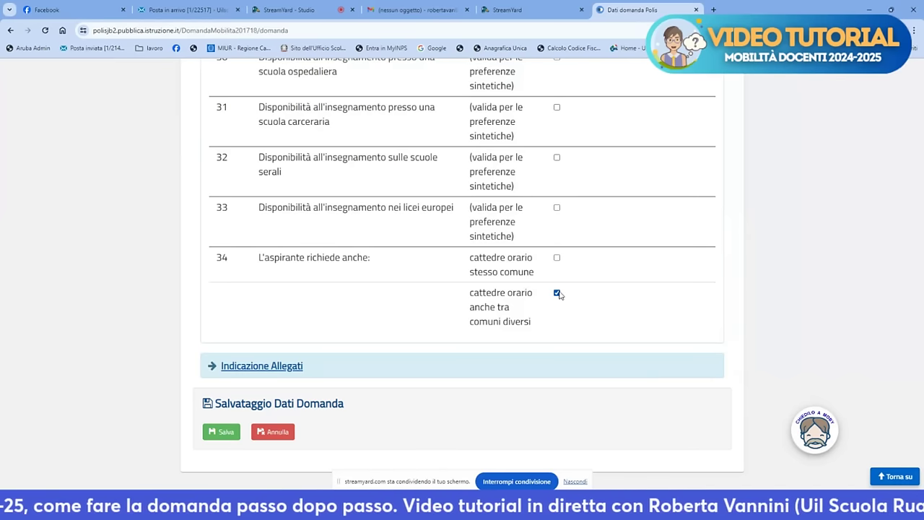
In Indicazione Allegati, choose the ESIGENZE DI FAMILIA document as attachment 1 and try to save the application.
{"action": "left_click", "coordinate": [269, 369]}
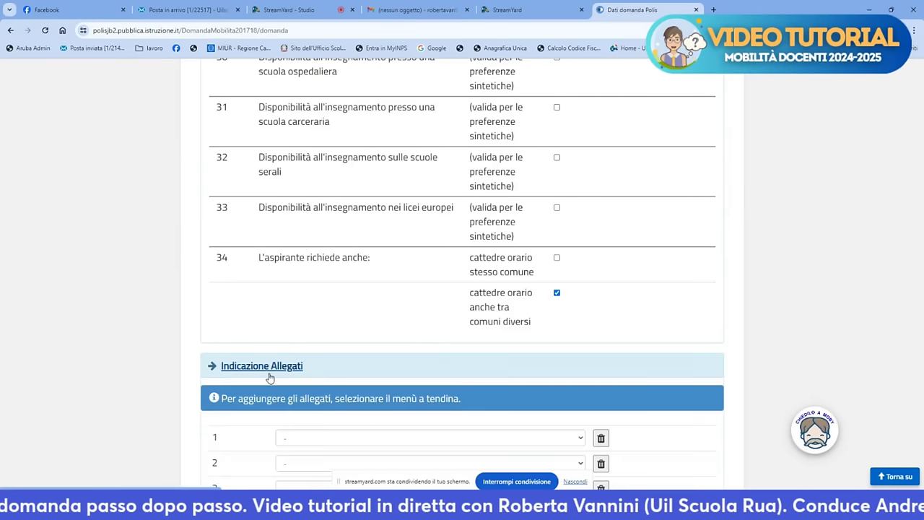
{"action": "scroll", "coordinate": [287, 349], "scroll_direction": "down", "scroll_amount": 1}
{"action": "scroll", "coordinate": [286, 349], "scroll_direction": "down", "scroll_amount": 4}
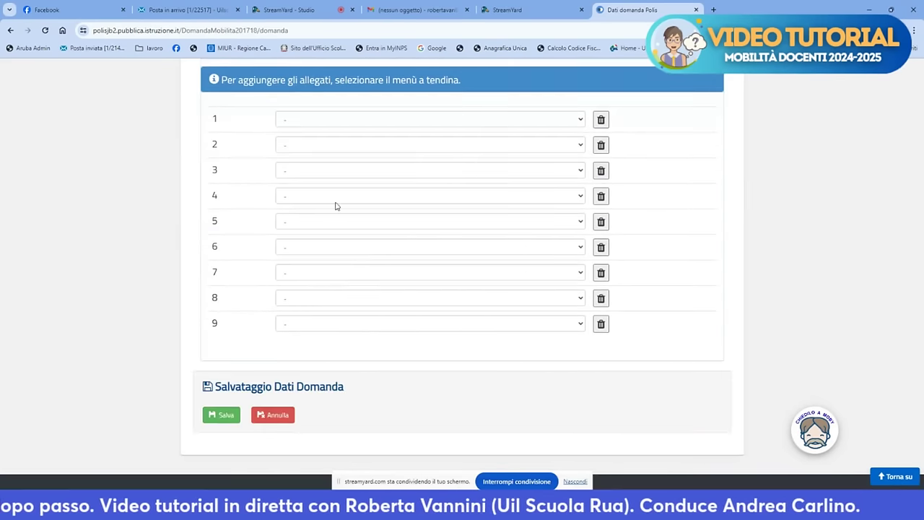
{"action": "left_click", "coordinate": [520, 121]}
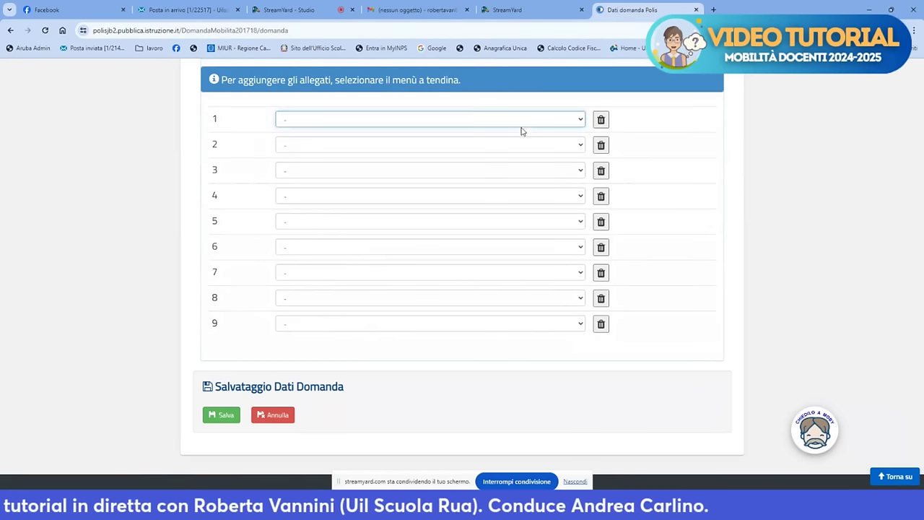
{"action": "left_click", "coordinate": [556, 123]}
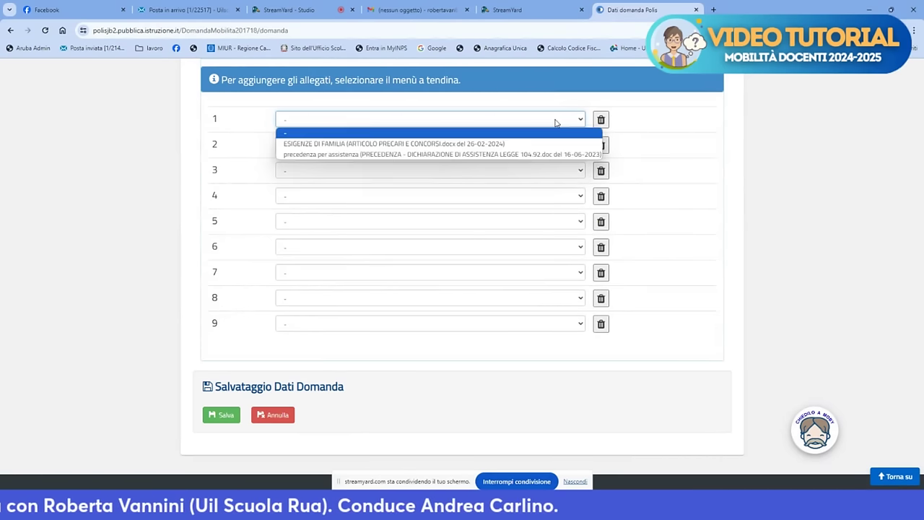
{"action": "left_click", "coordinate": [539, 143]}
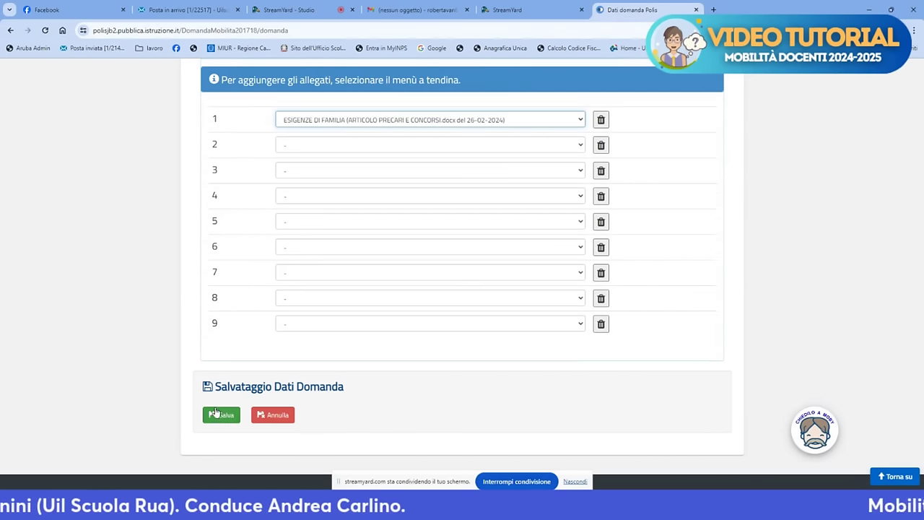
{"action": "left_click", "coordinate": [214, 416]}
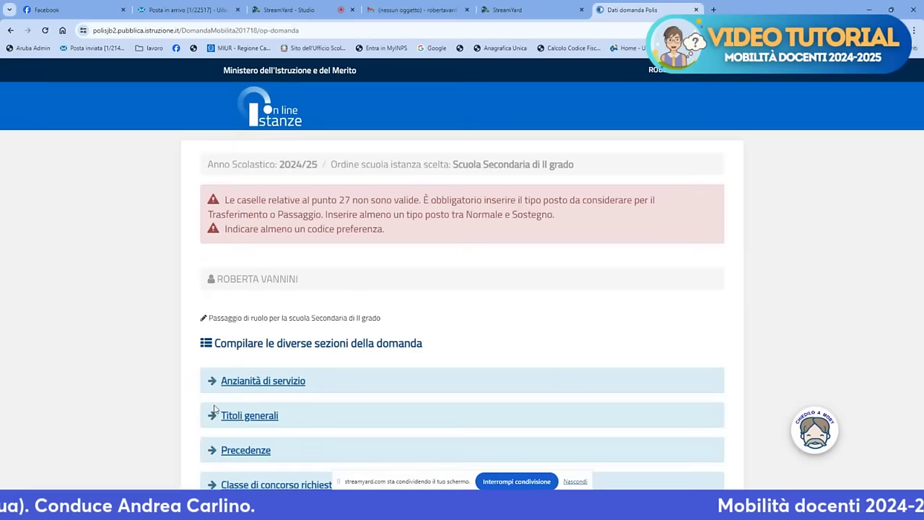
Reopen the Anzianità di servizio, Titoli generali, Precedenze and Classe di concorso richiesta sections to check their points.
{"action": "scroll", "coordinate": [256, 272], "scroll_direction": "down", "scroll_amount": 3}
{"action": "left_click", "coordinate": [249, 160]}
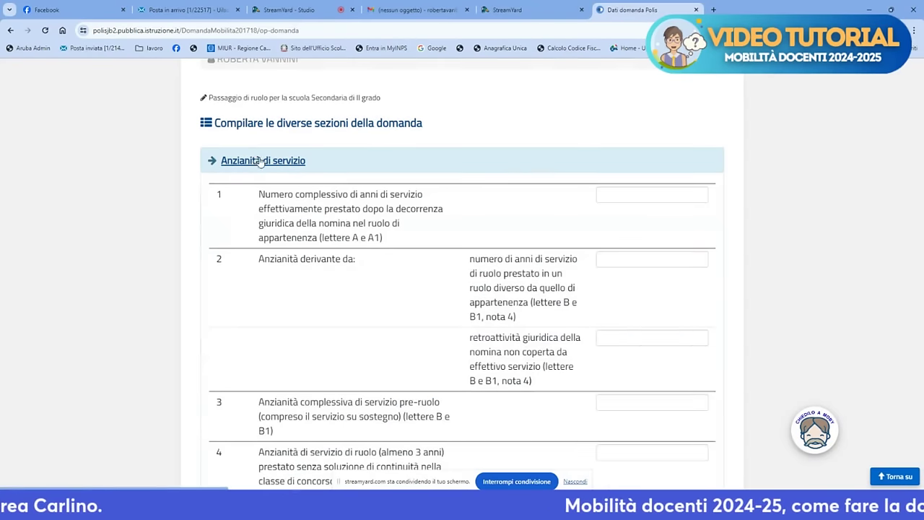
{"action": "scroll", "coordinate": [267, 256], "scroll_direction": "down", "scroll_amount": 1}
{"action": "scroll", "coordinate": [267, 257], "scroll_direction": "down", "scroll_amount": 8}
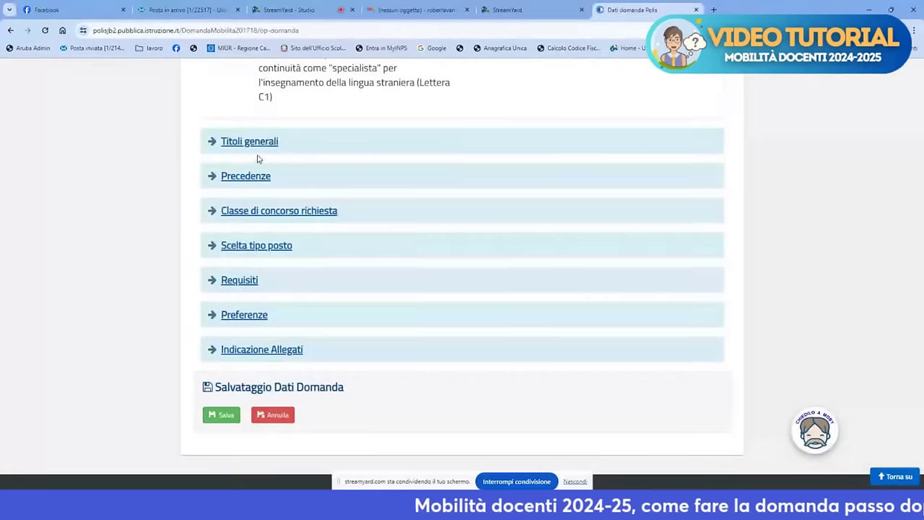
{"action": "left_click", "coordinate": [268, 142]}
{"action": "scroll", "coordinate": [266, 167], "scroll_direction": "down", "scroll_amount": 9}
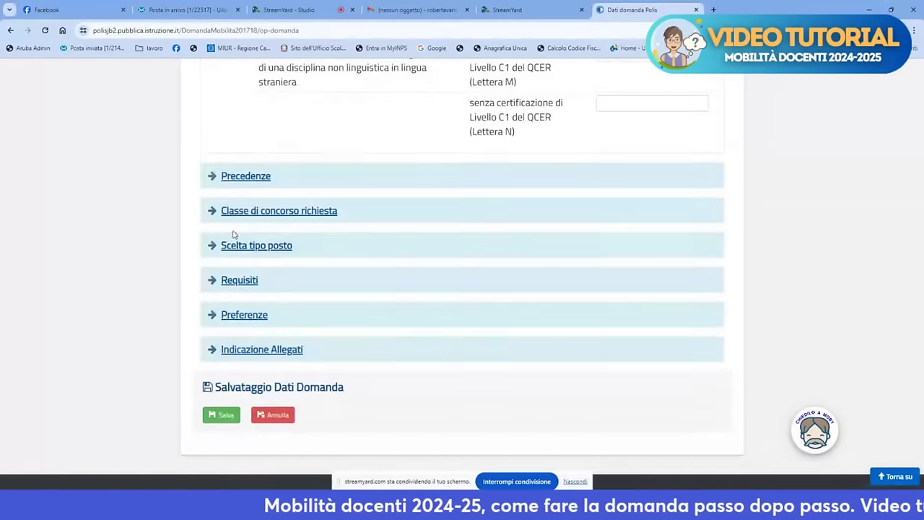
{"action": "left_click", "coordinate": [261, 184]}
{"action": "scroll", "coordinate": [263, 202], "scroll_direction": "down", "scroll_amount": 2}
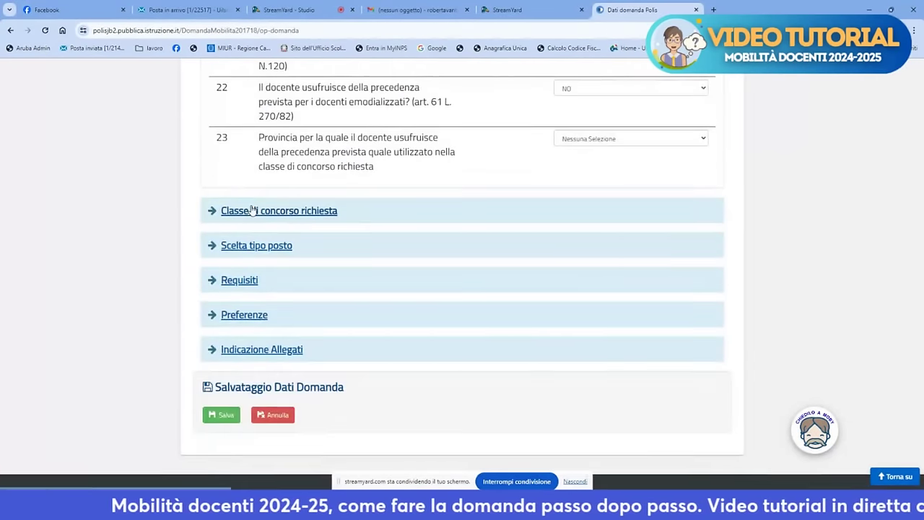
{"action": "left_click", "coordinate": [256, 209]}
{"action": "scroll", "coordinate": [256, 208], "scroll_direction": "down", "scroll_amount": 2}
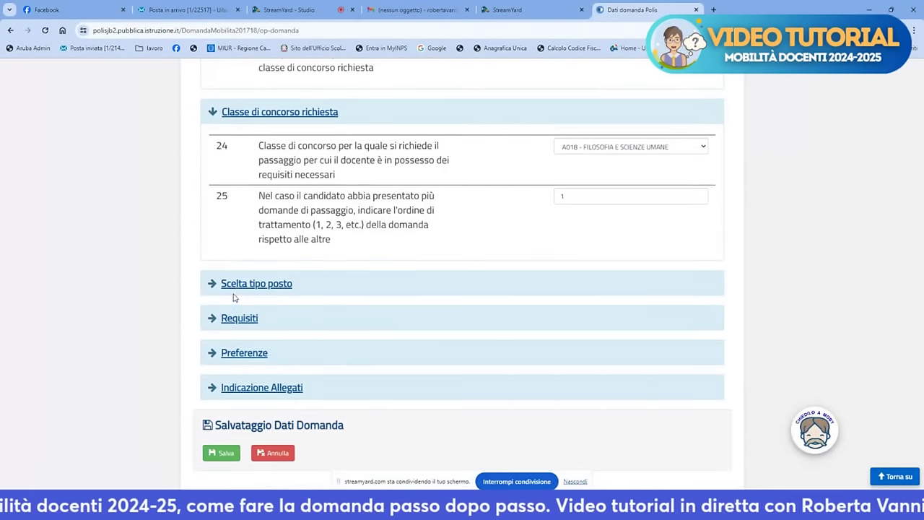
In Scelta tipo posto, set POSTI NORMALI to 1 in point 27 and try saving the application.
{"action": "left_click", "coordinate": [235, 286]}
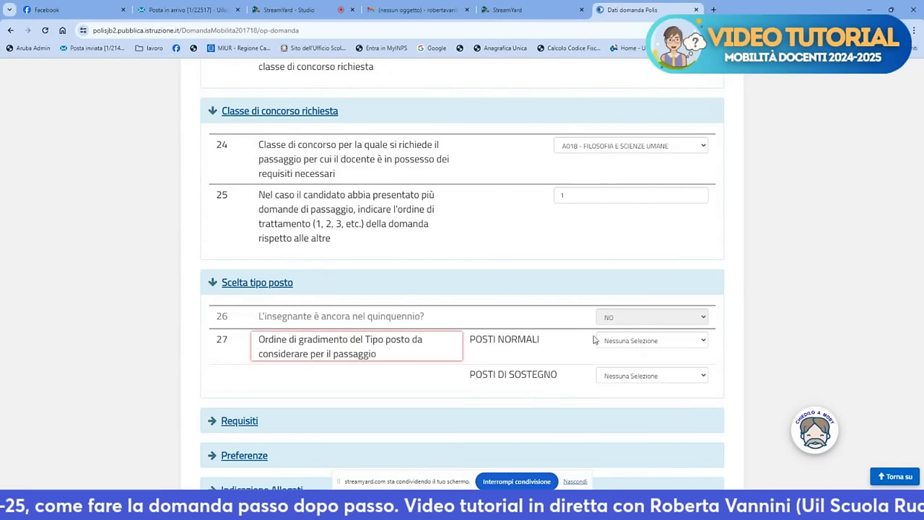
{"action": "left_click", "coordinate": [620, 341]}
{"action": "left_click", "coordinate": [620, 365]}
{"action": "scroll", "coordinate": [506, 376], "scroll_direction": "down", "scroll_amount": 3}
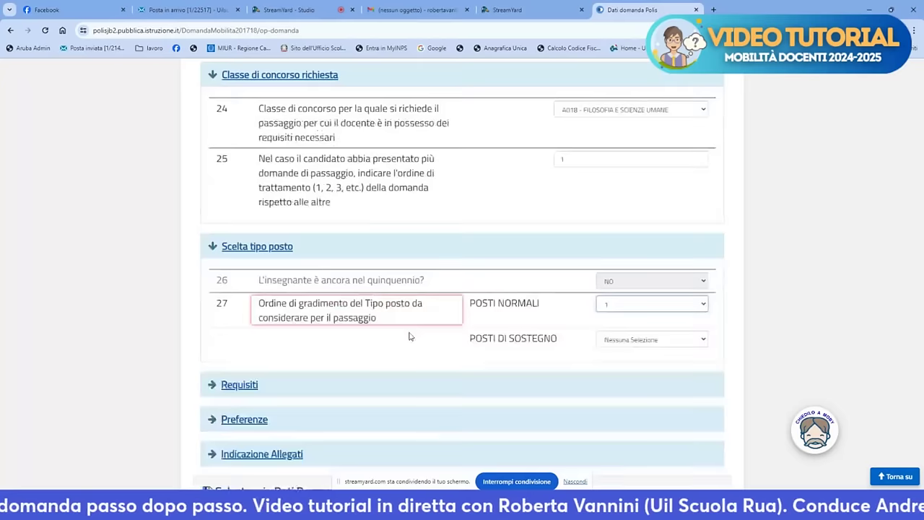
{"action": "left_click", "coordinate": [228, 417]}
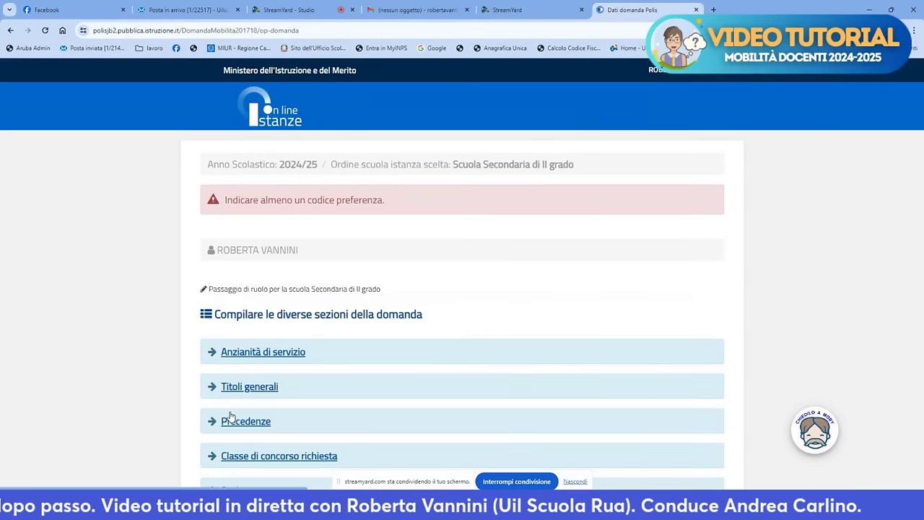
Reopen the Preferenze section and load the list of preferences for the Campania region and the province of Napoli.
{"action": "scroll", "coordinate": [303, 361], "scroll_direction": "down", "scroll_amount": 4}
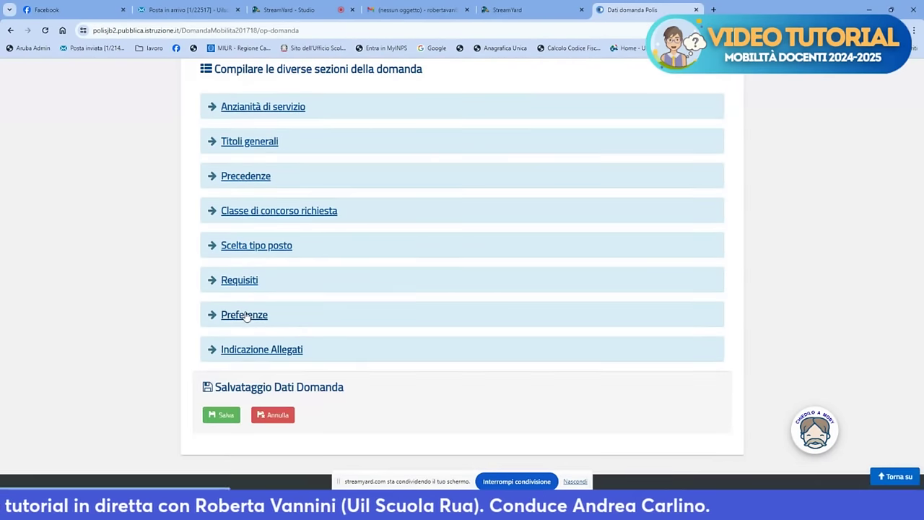
{"action": "left_click", "coordinate": [277, 316]}
{"action": "scroll", "coordinate": [277, 316], "scroll_direction": "down", "scroll_amount": 2}
{"action": "left_click", "coordinate": [247, 230]}
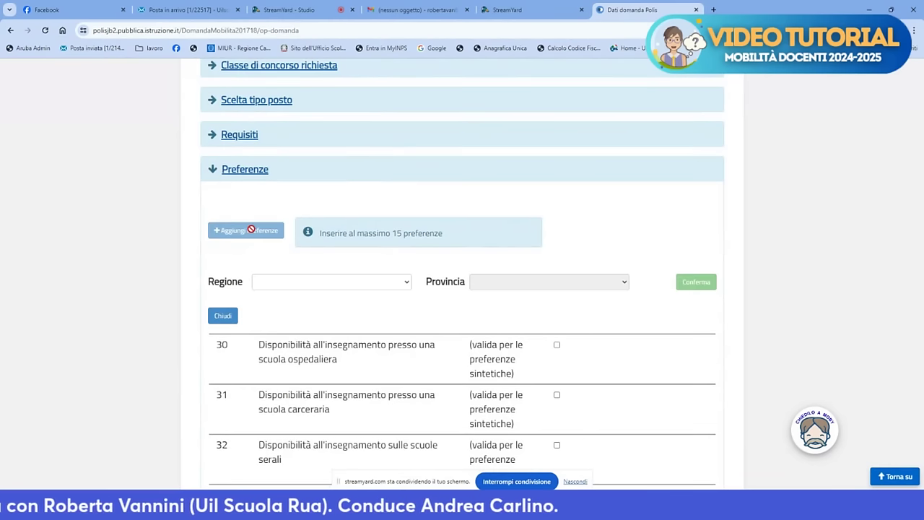
{"action": "left_click", "coordinate": [401, 280]}
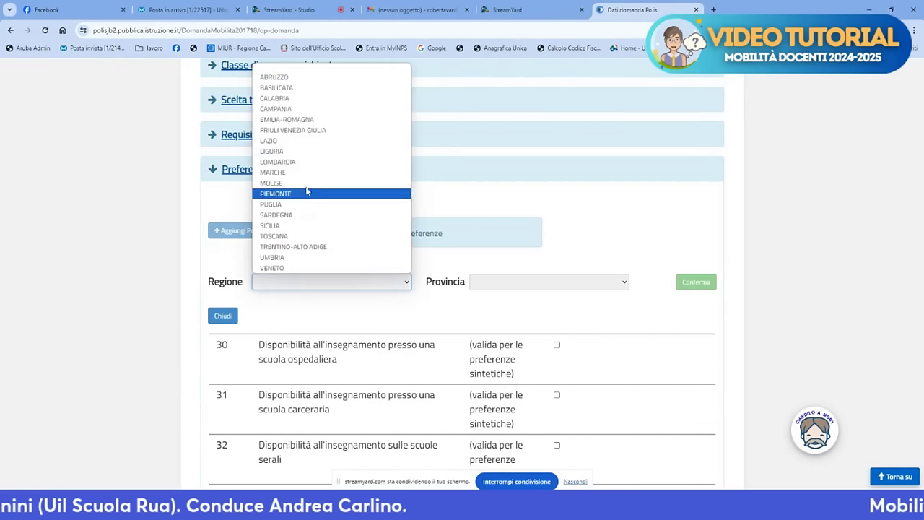
{"action": "left_click", "coordinate": [319, 109]}
{"action": "left_click", "coordinate": [560, 283]}
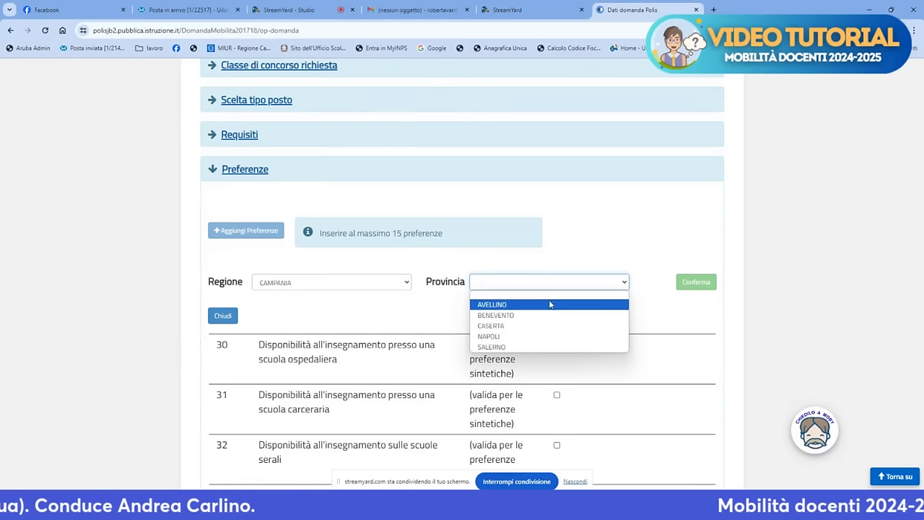
{"action": "left_click", "coordinate": [530, 337]}
{"action": "left_click", "coordinate": [681, 282]}
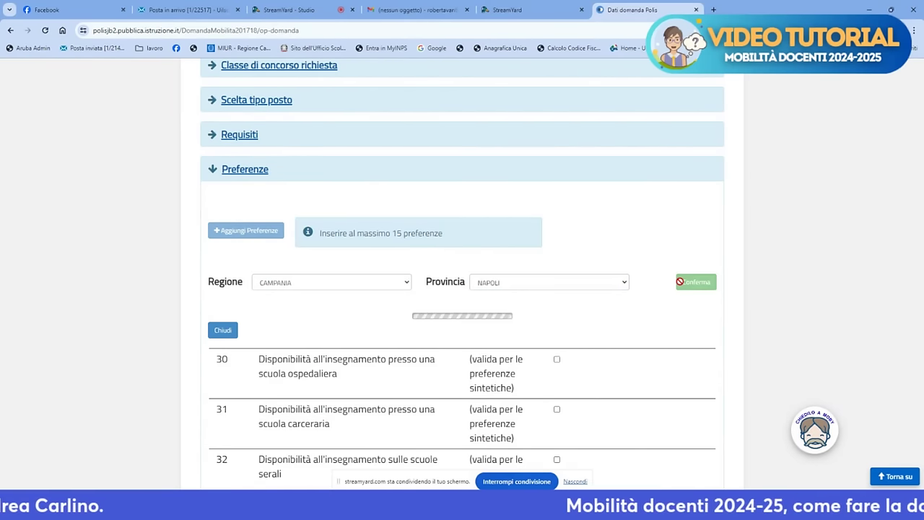
Add the whole PROVINCIA DI NAPOLI as a preference and save the application.
{"action": "left_click", "coordinate": [219, 363]}
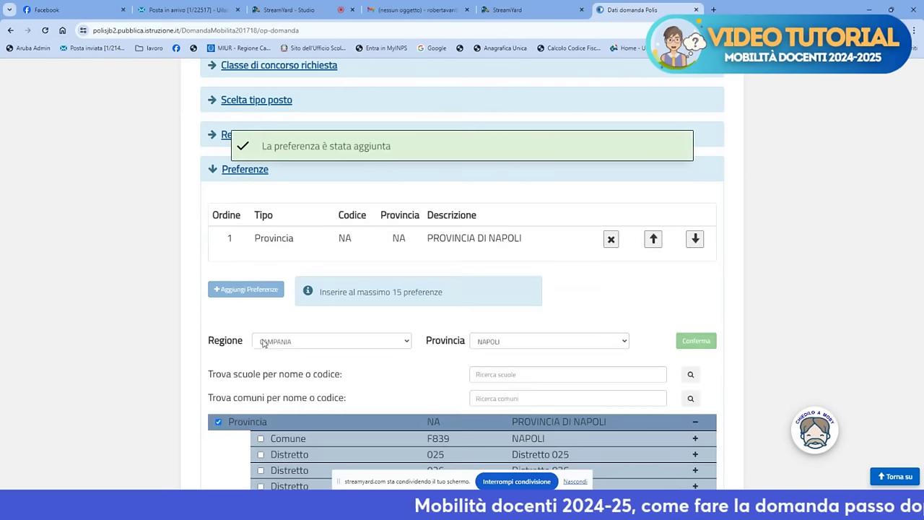
{"action": "scroll", "coordinate": [365, 340], "scroll_direction": "down", "scroll_amount": 3}
{"action": "scroll", "coordinate": [365, 340], "scroll_direction": "down", "scroll_amount": 10}
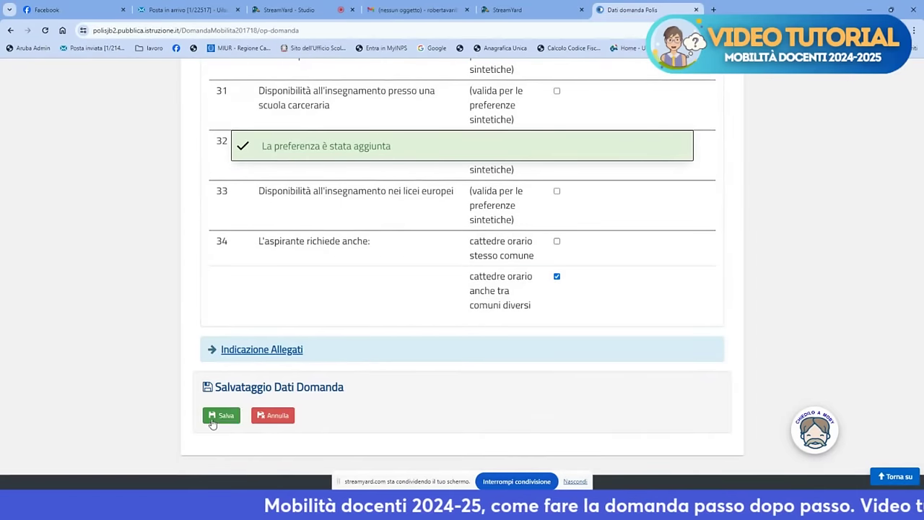
{"action": "left_click", "coordinate": [213, 420]}
Open the saved Passaggio di ruolo application for class A018 for updating and look over its sections.
{"action": "scroll", "coordinate": [262, 471], "scroll_direction": "down", "scroll_amount": 8}
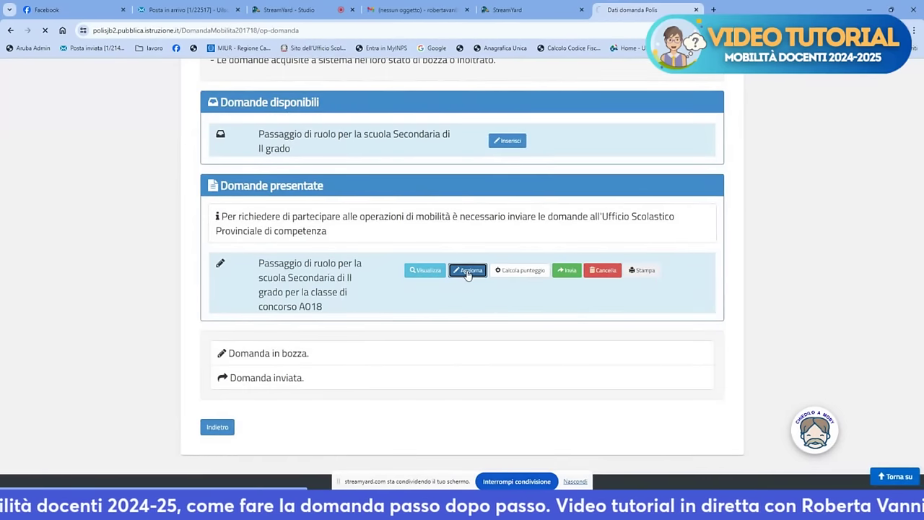
{"action": "left_click", "coordinate": [467, 270]}
{"action": "scroll", "coordinate": [468, 276], "scroll_direction": "down", "scroll_amount": 3}
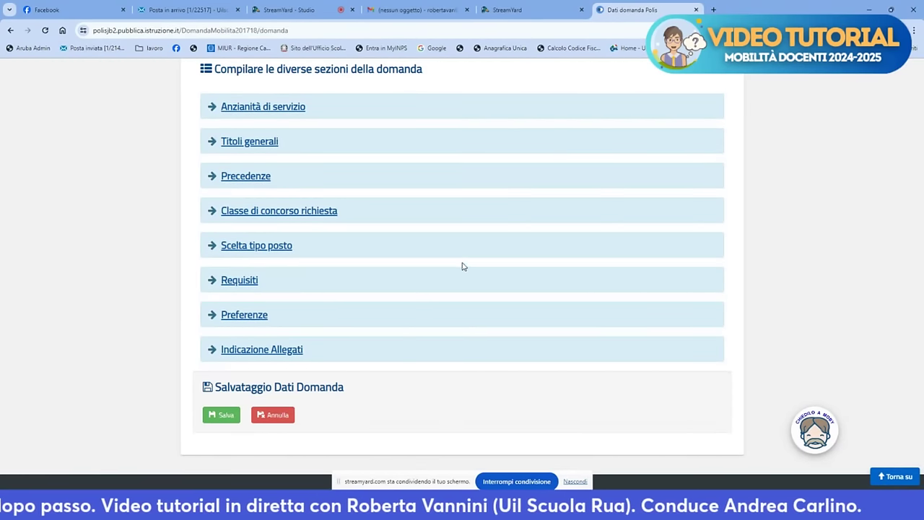
{"action": "scroll", "coordinate": [463, 266], "scroll_direction": "up", "scroll_amount": 3}
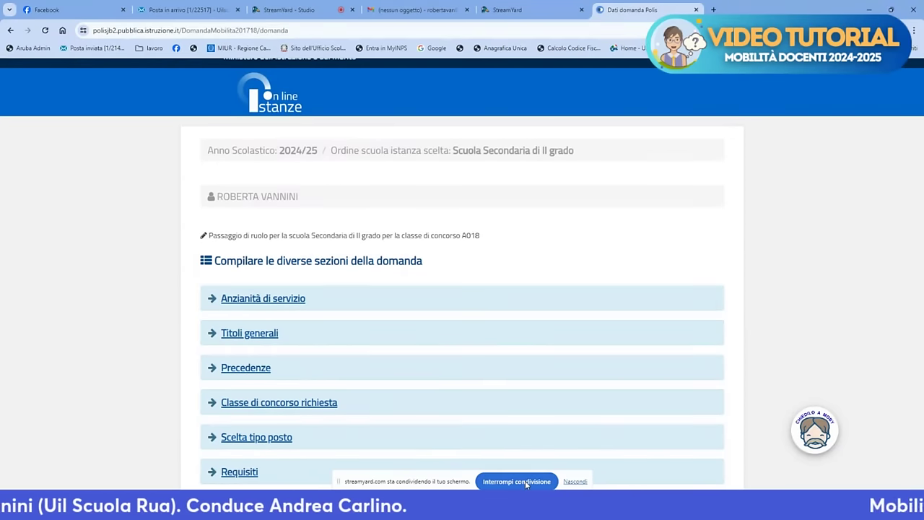
{"action": "left_click", "coordinate": [525, 482]}
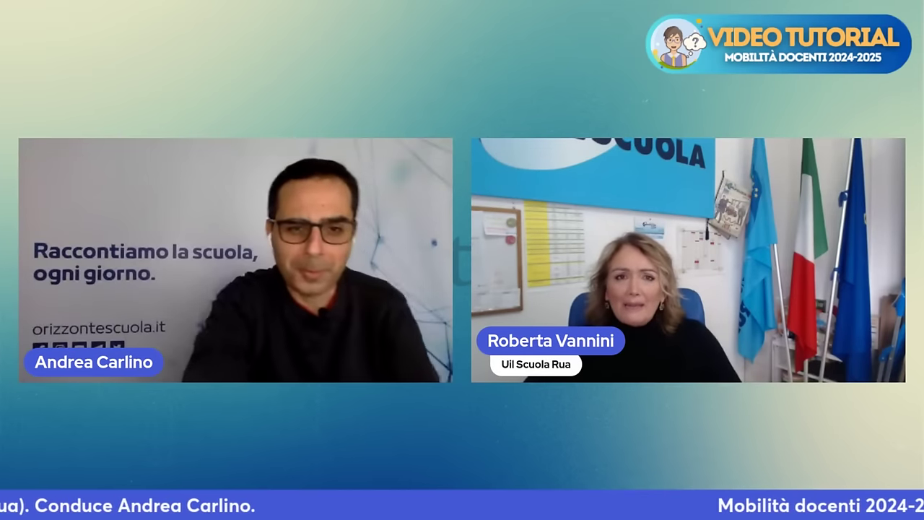